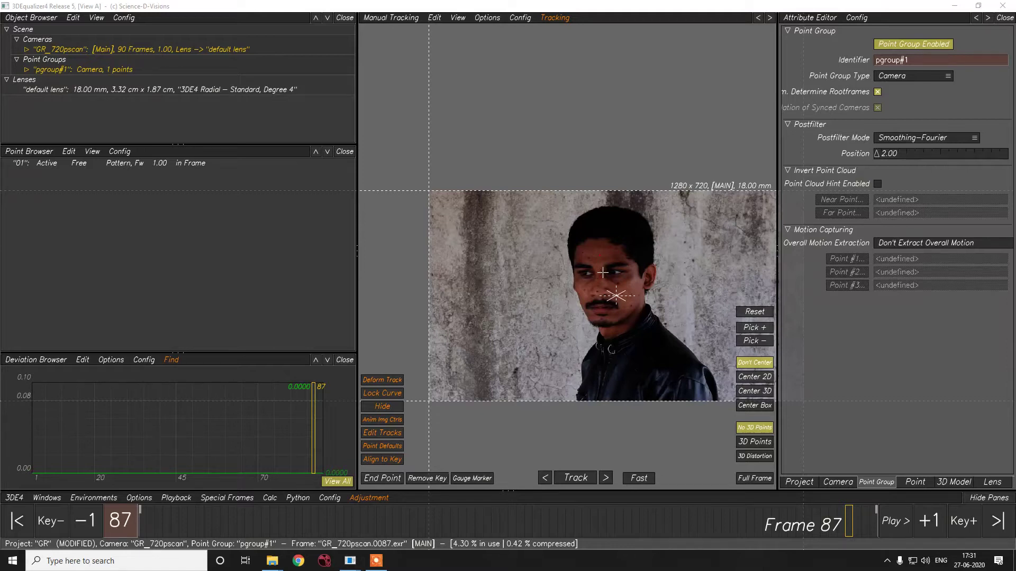
Step: Delete the existing tracking point 01 from the point group
{"action": "scroll", "coordinate": [602, 259], "scroll_direction": "up", "scroll_amount": 5}
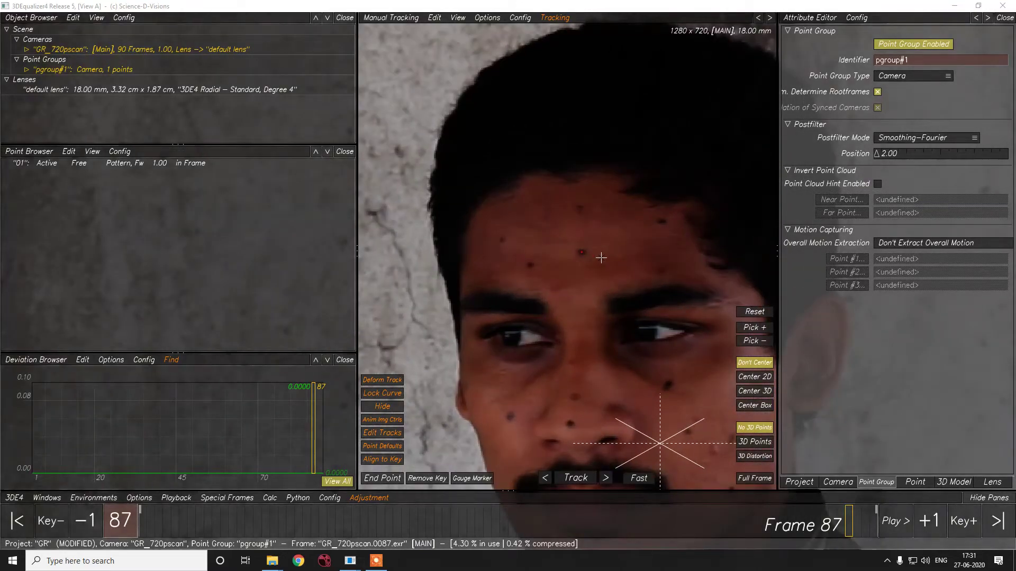
{"action": "right_click", "coordinate": [81, 166]}
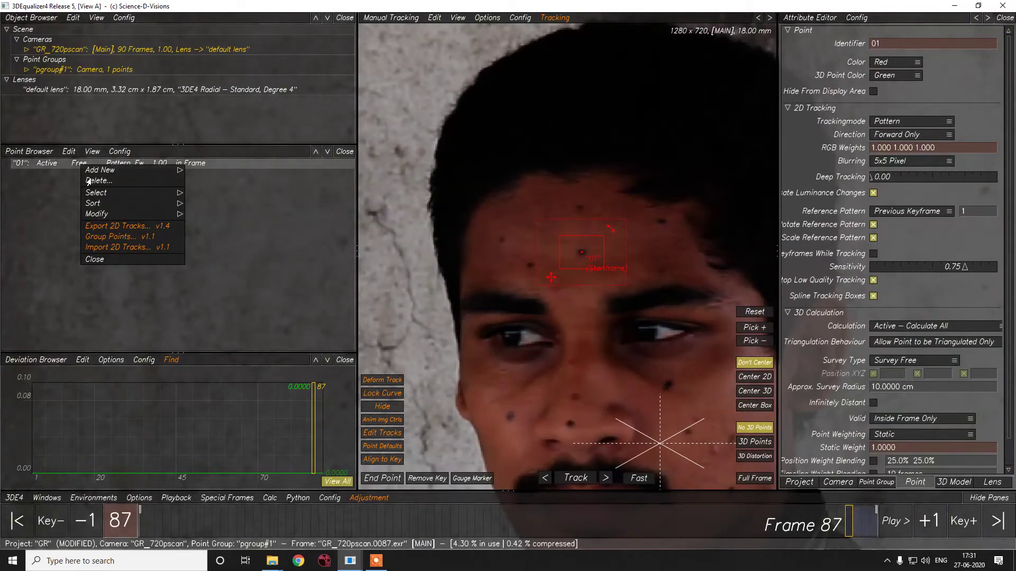
{"action": "left_click", "coordinate": [95, 180]}
{"action": "left_click", "coordinate": [499, 307]}
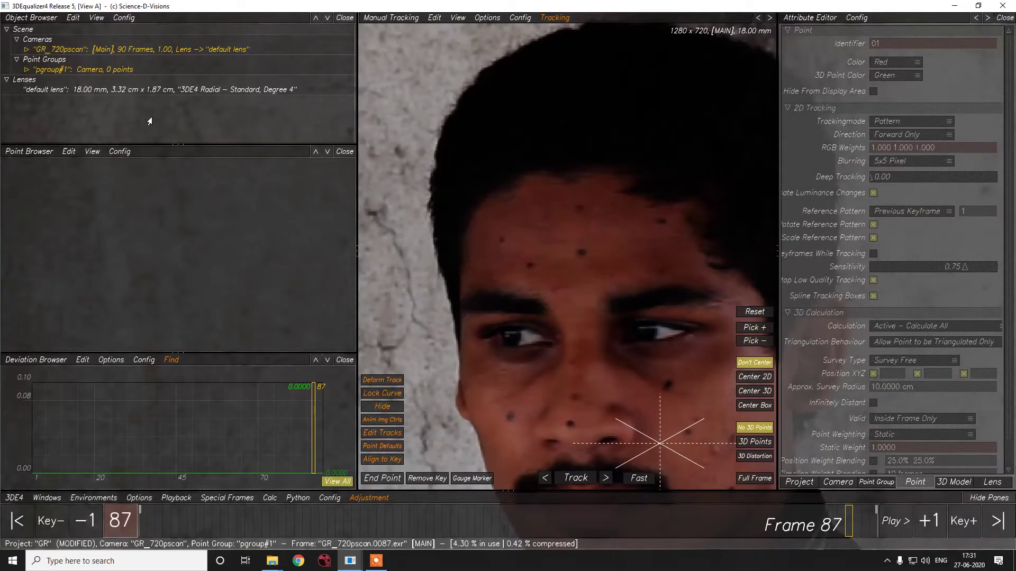
Step: Review the attributes of the GR_720pscan camera and the default lens
{"action": "left_click", "coordinate": [108, 50]}
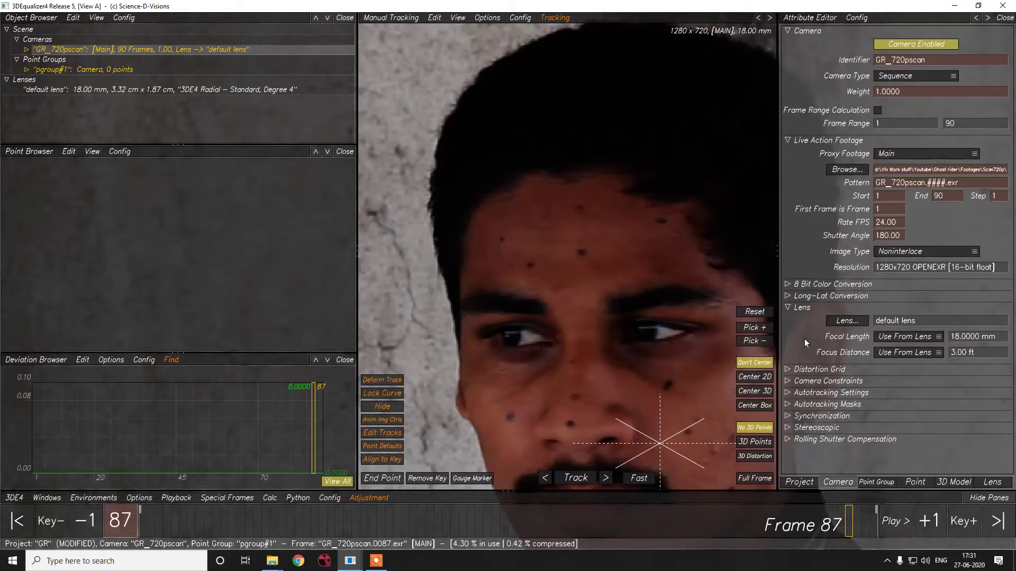
{"action": "left_click", "coordinate": [72, 89]}
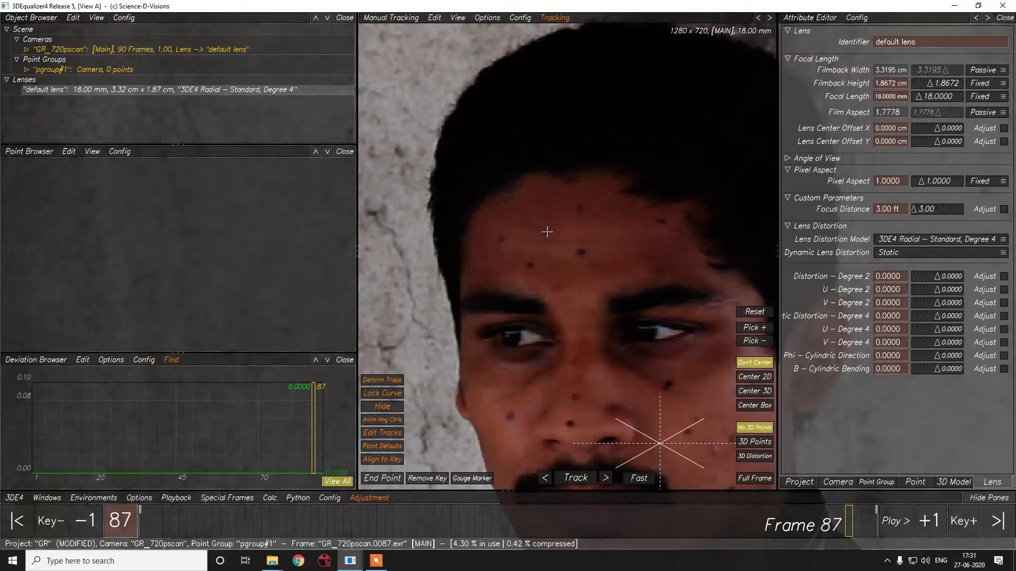
{"action": "scroll", "coordinate": [547, 232], "scroll_direction": "up", "scroll_amount": 3}
{"action": "scroll", "coordinate": [547, 232], "scroll_direction": "down", "scroll_amount": 5}
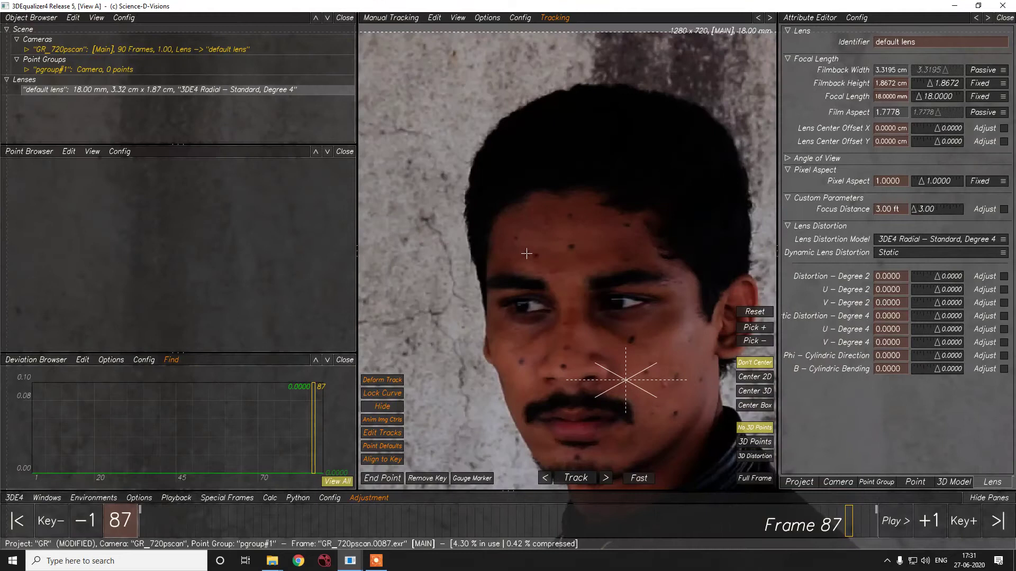
{"action": "scroll", "coordinate": [548, 254], "scroll_direction": "down", "scroll_amount": 2}
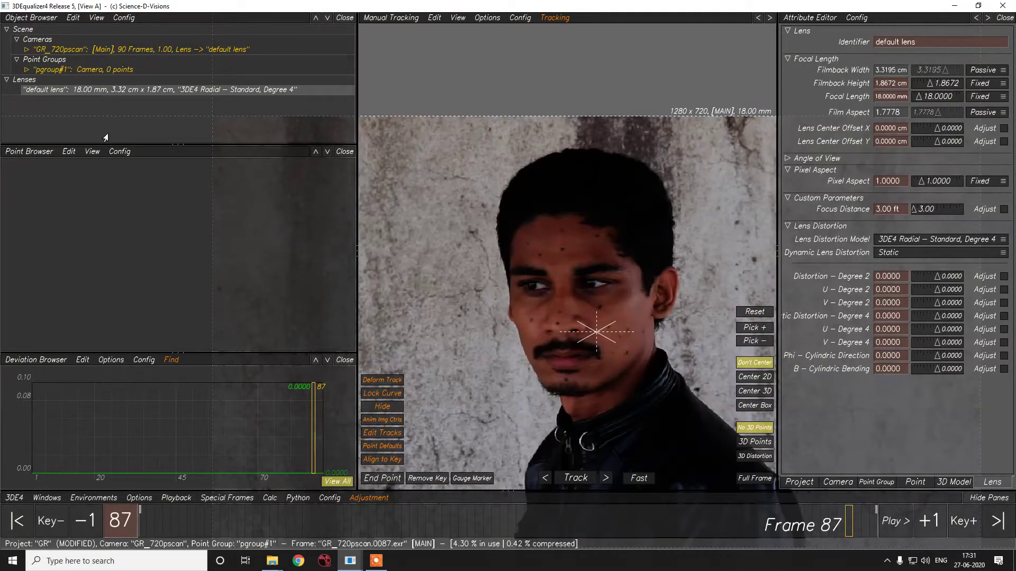
Step: Add a new object point group to the scene and select it
{"action": "left_click", "coordinate": [81, 72]}
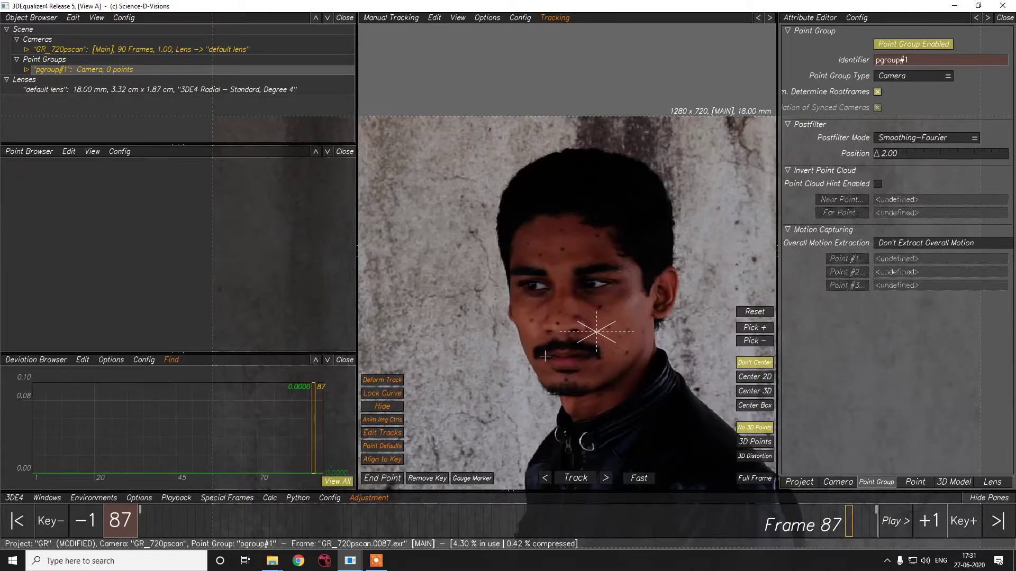
{"action": "right_click", "coordinate": [59, 70]}
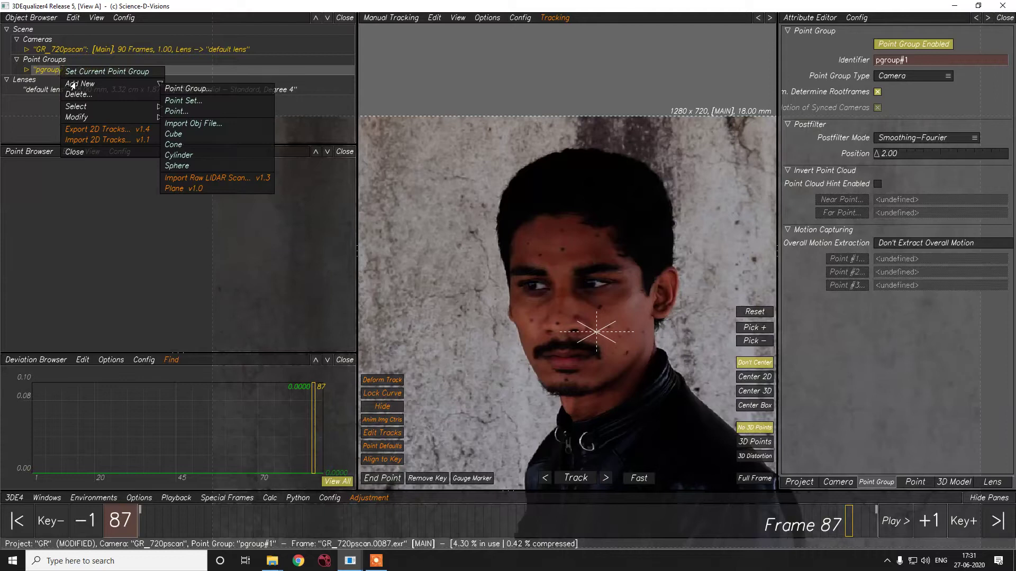
{"action": "left_click", "coordinate": [173, 89]}
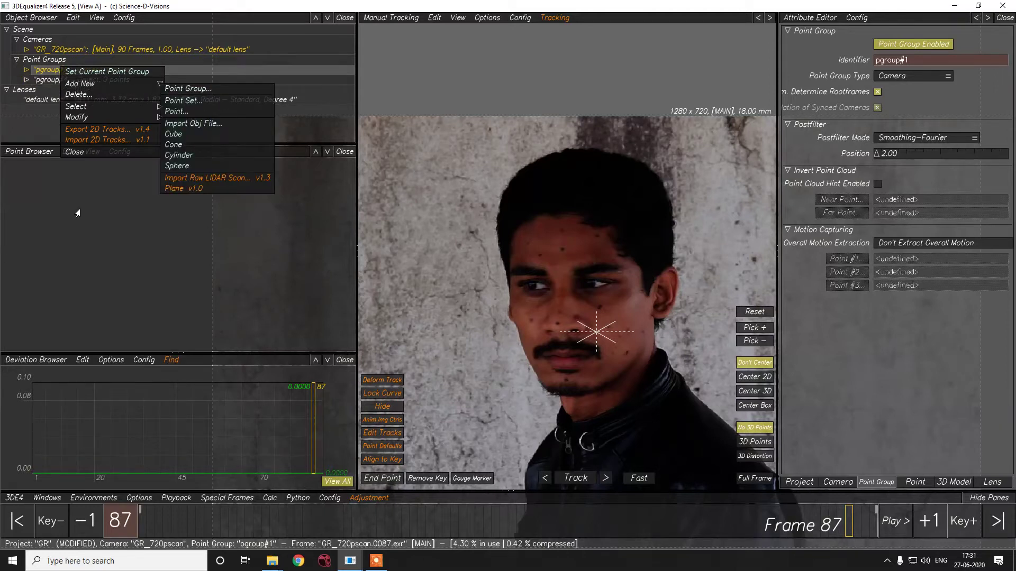
{"action": "left_click", "coordinate": [37, 264]}
{"action": "left_click", "coordinate": [104, 80]}
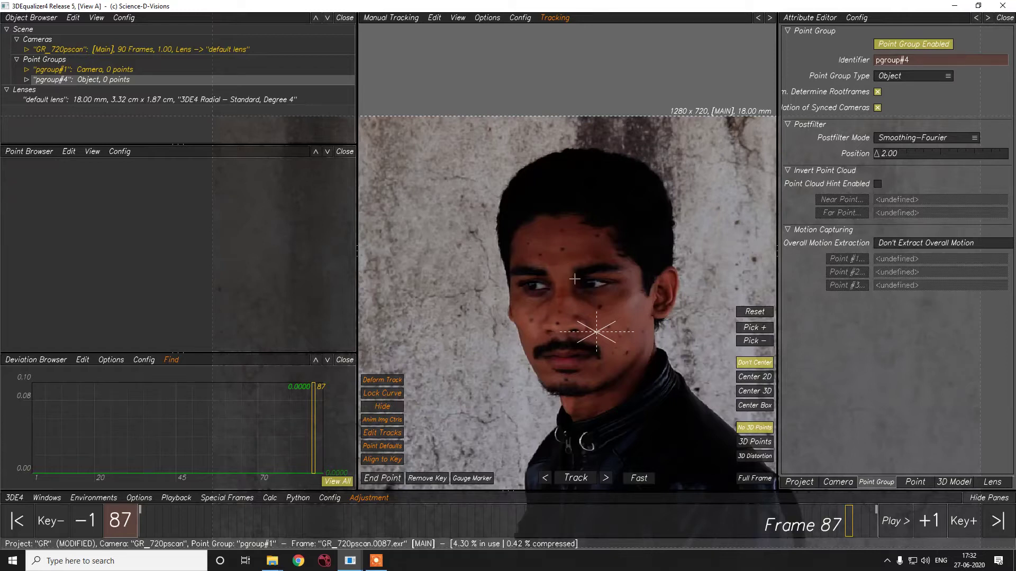
Step: Place a tracking point on the central forehead marker in frame 87, tightening its pattern box and widening its search box
{"action": "scroll", "coordinate": [565, 254], "scroll_direction": "up", "scroll_amount": 1}
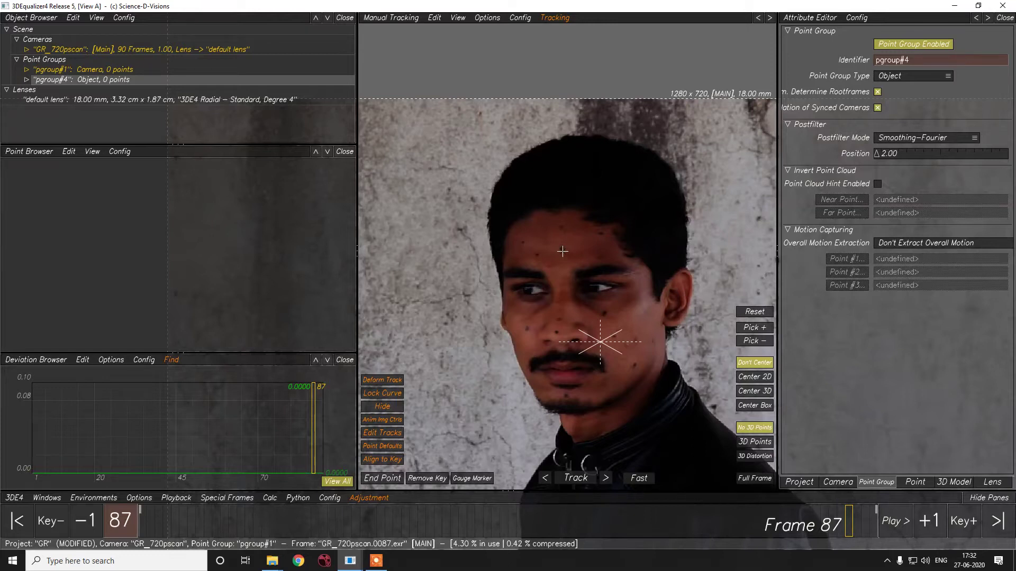
{"action": "scroll", "coordinate": [541, 252], "scroll_direction": "up", "scroll_amount": 10}
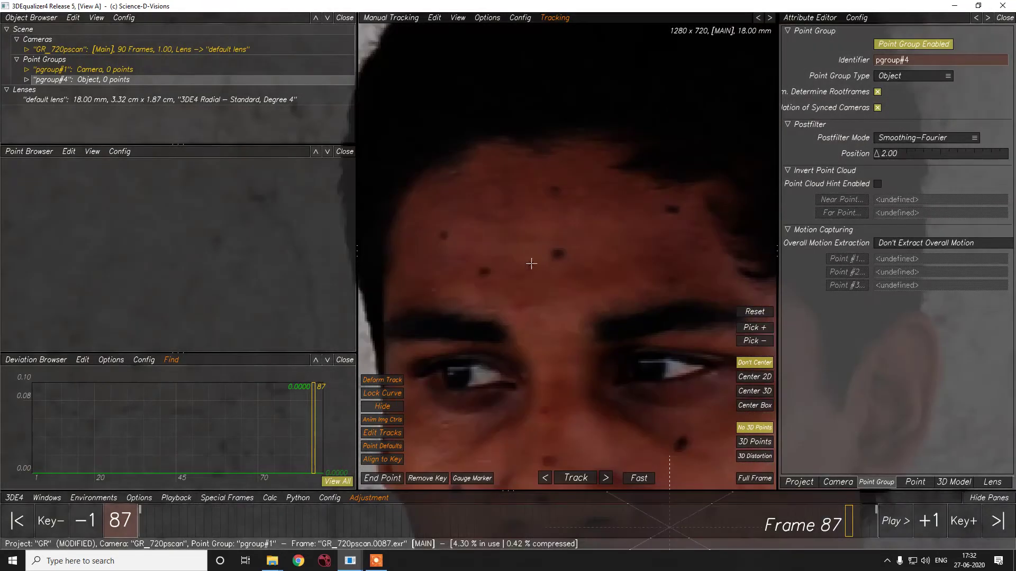
{"action": "scroll", "coordinate": [542, 254], "scroll_direction": "down", "scroll_amount": 8}
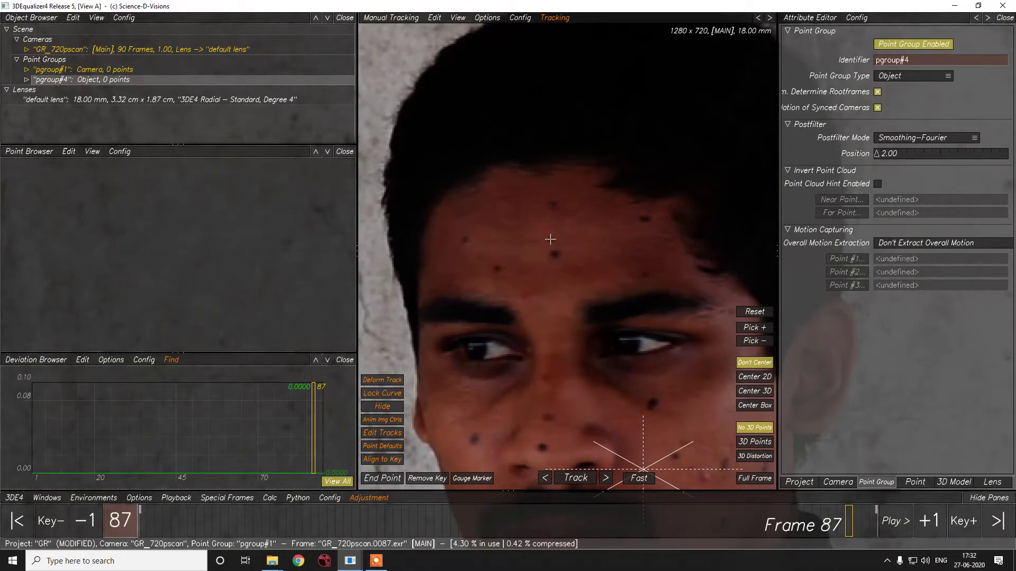
{"action": "scroll", "coordinate": [550, 239], "scroll_direction": "down", "scroll_amount": 8}
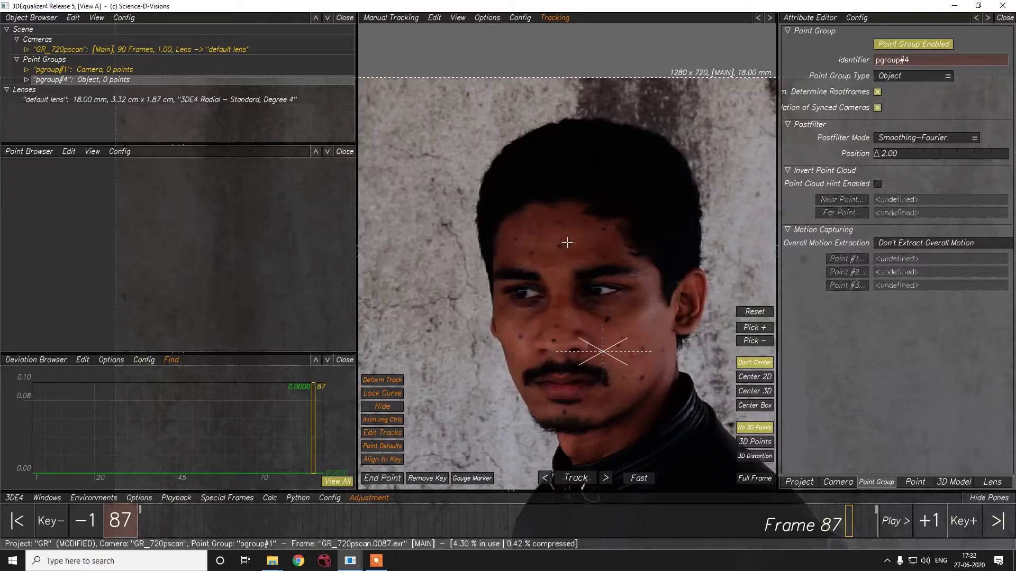
{"action": "scroll", "coordinate": [569, 255], "scroll_direction": "up", "scroll_amount": 3}
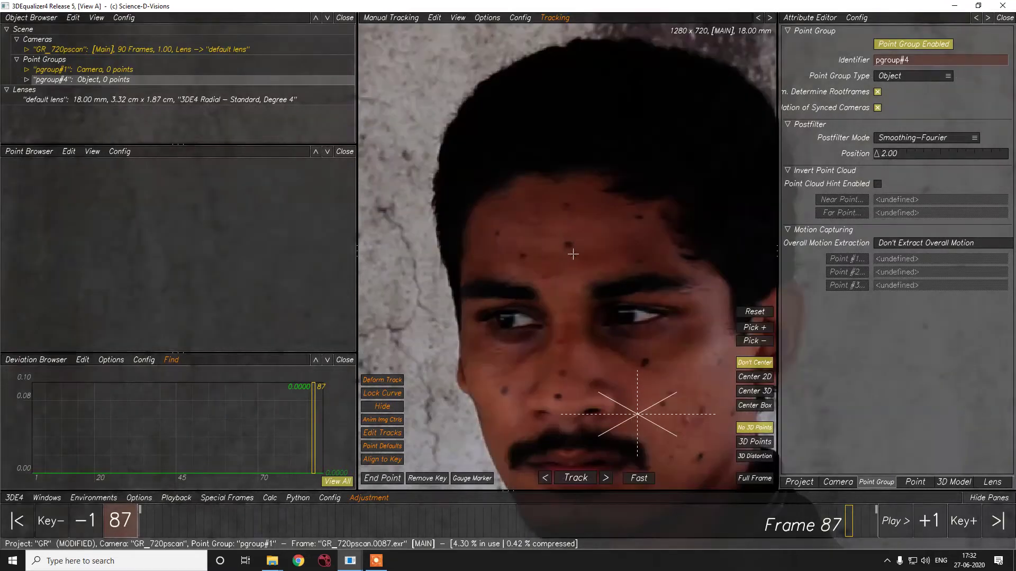
{"action": "left_click", "coordinate": [566, 239], "text": "ctrl"}
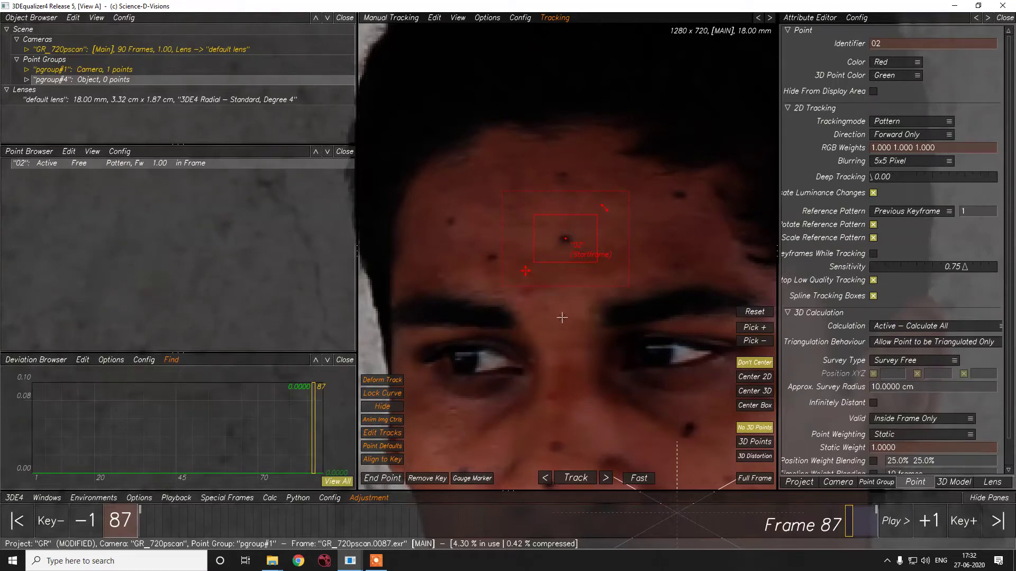
{"action": "left_click_drag", "start_coordinate": [599, 265], "coordinate": [589, 263]}
{"action": "left_click_drag", "start_coordinate": [533, 214], "coordinate": [537, 222]}
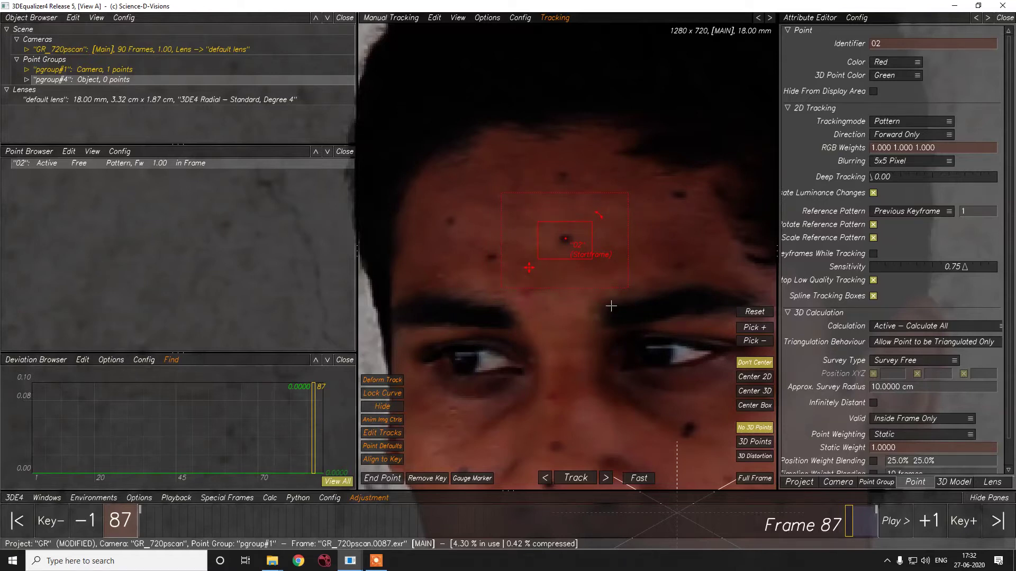
{"action": "left_click_drag", "start_coordinate": [624, 289], "coordinate": [642, 287]}
Step: Export the buffer compression file, overwriting the existing GR_720pscan.x.exr.3de_bcompress, and import it back
{"action": "left_click", "coordinate": [176, 498]}
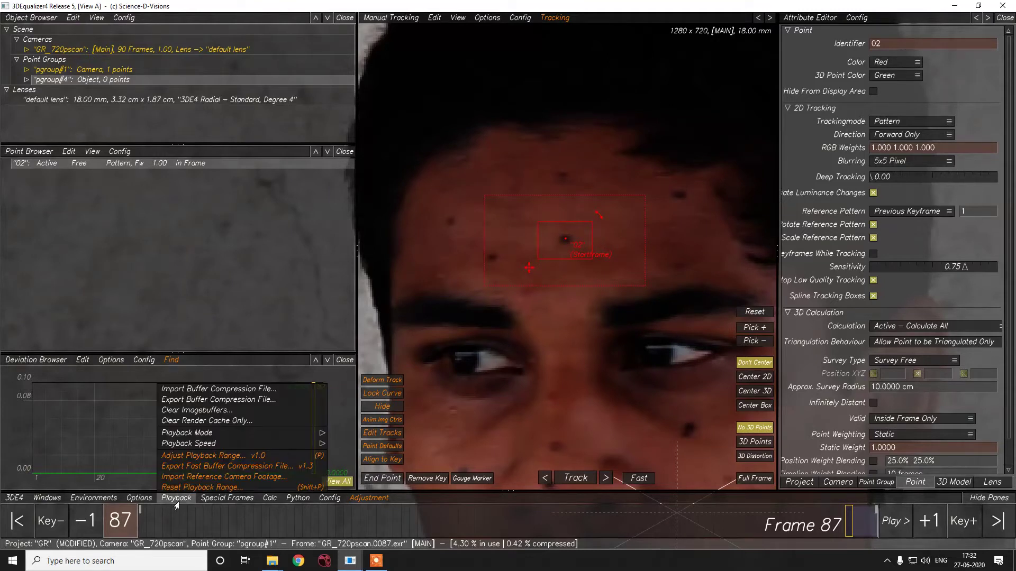
{"action": "left_click", "coordinate": [219, 399]}
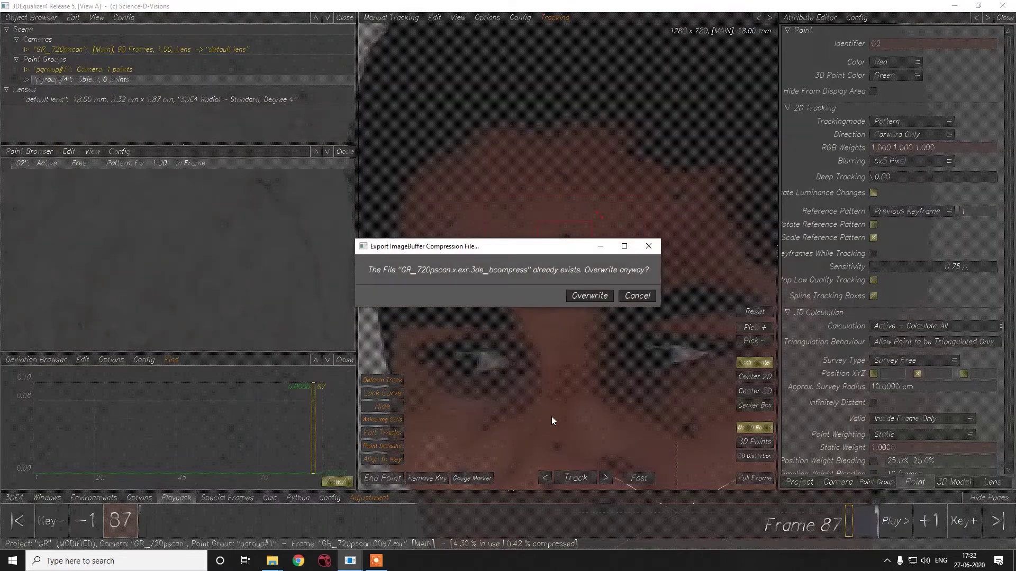
{"action": "left_click", "coordinate": [585, 296]}
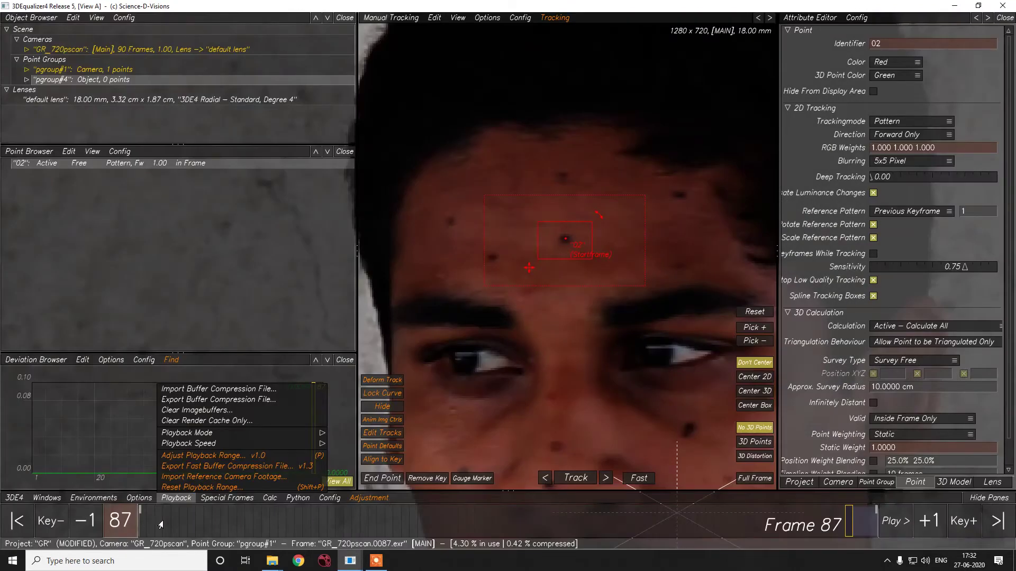
{"action": "left_click", "coordinate": [183, 391]}
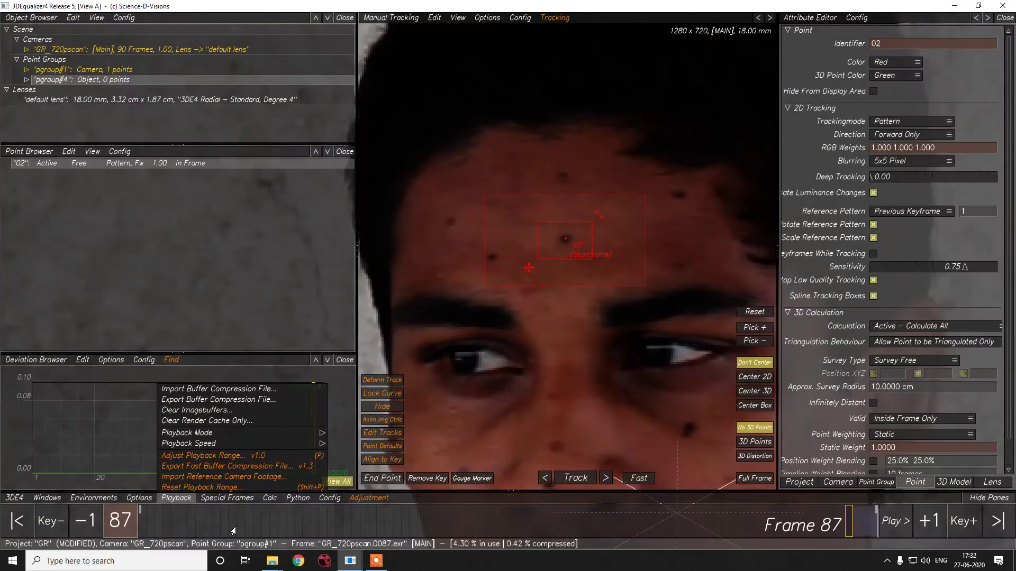
Step: Remove the forehead tracking point 02 and return to frame 1
{"action": "left_click_drag", "start_coordinate": [231, 528], "coordinate": [142, 526]}
{"action": "left_click", "coordinate": [574, 479]}
{"action": "left_click_drag", "start_coordinate": [182, 530], "coordinate": [124, 529]}
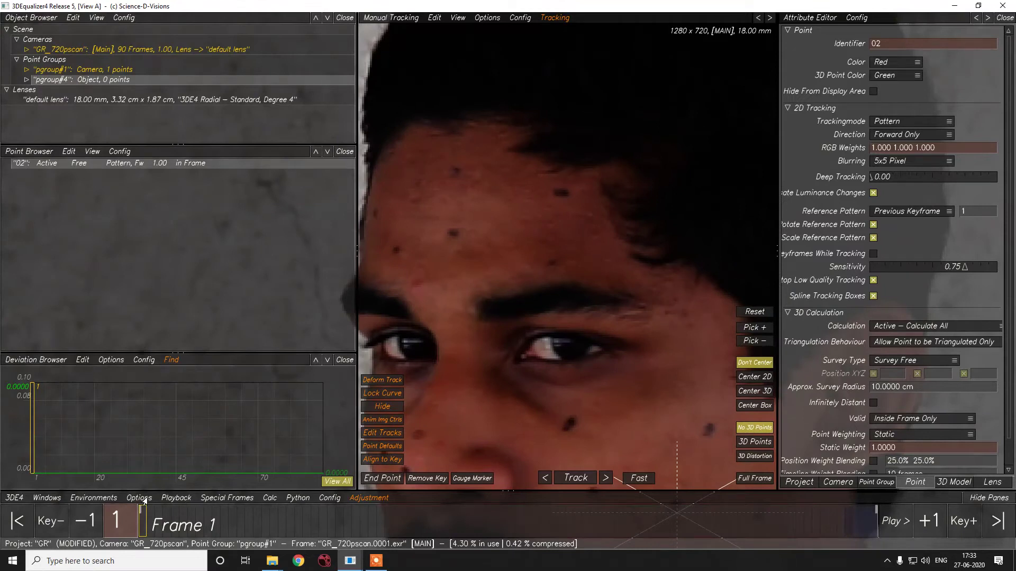
{"action": "left_click", "coordinate": [162, 500]}
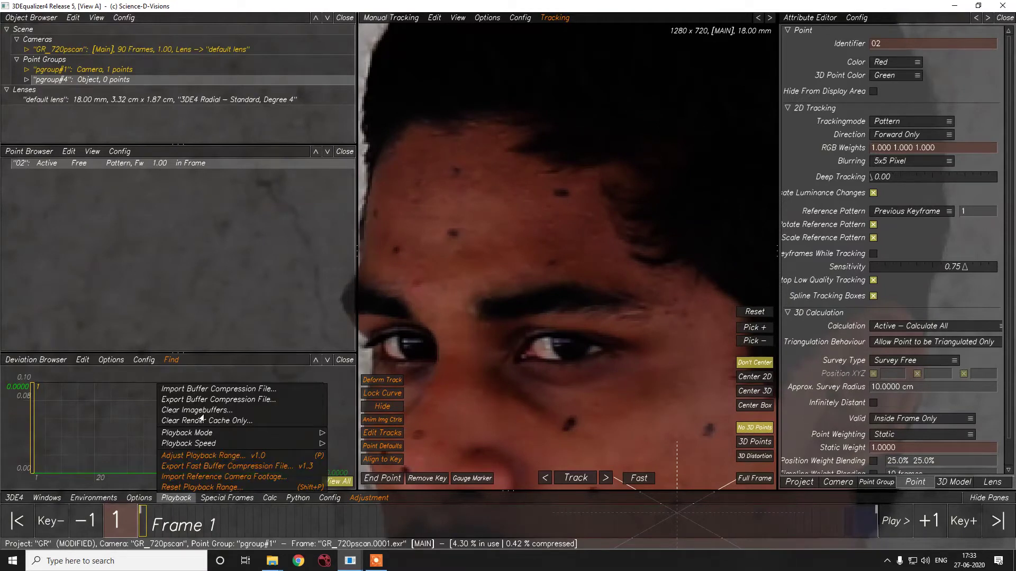
{"action": "left_click", "coordinate": [212, 525]}
{"action": "left_click_drag", "start_coordinate": [212, 525], "coordinate": [146, 526]}
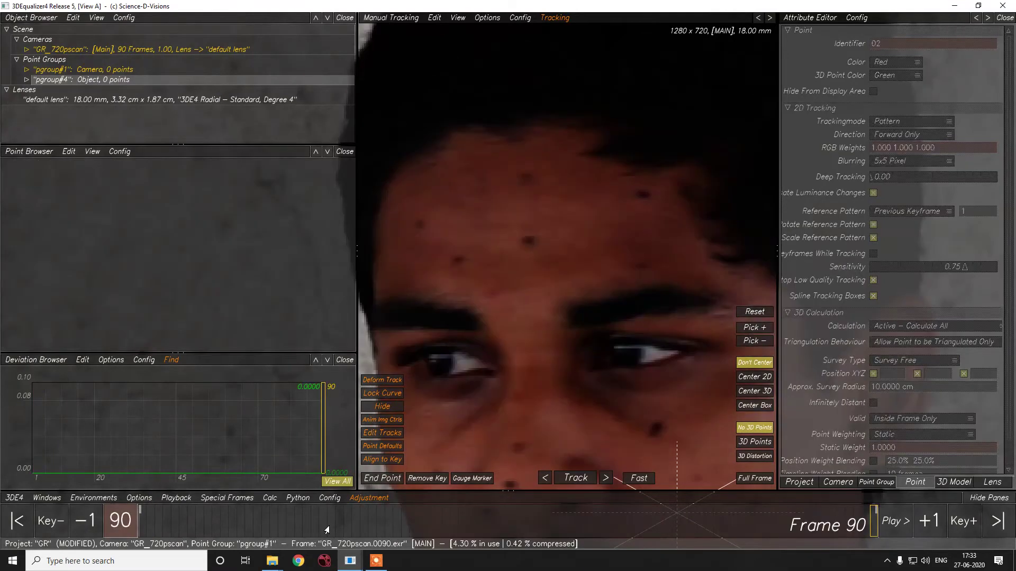
{"action": "left_click", "coordinate": [195, 513]}
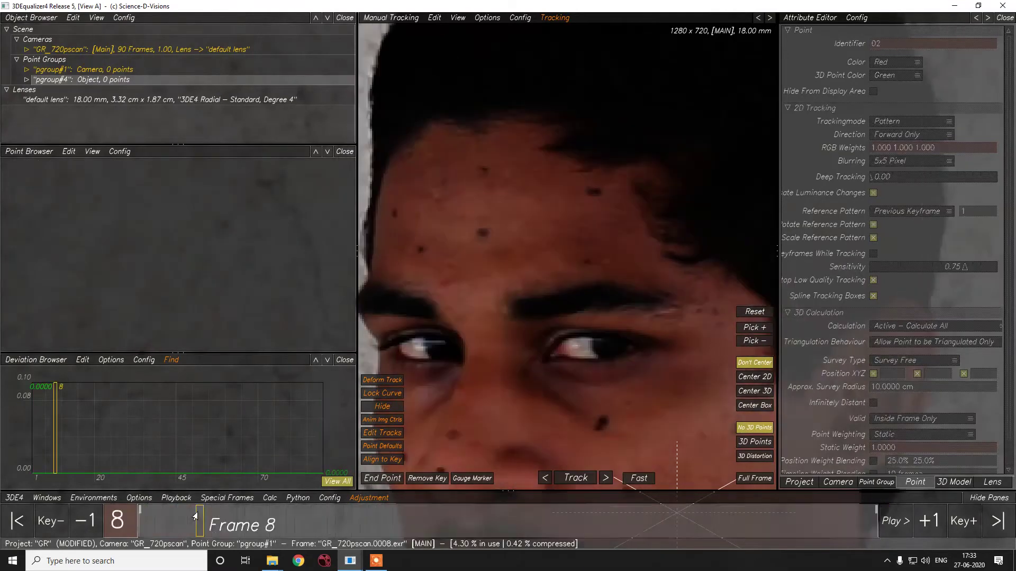
{"action": "mouse_move", "coordinate": [199, 523]}
{"action": "left_mouse_down"}
{"action": "mouse_move", "coordinate": [146, 527]}
{"action": "mouse_move", "coordinate": [830, 526]}
{"action": "mouse_move", "coordinate": [106, 526]}
{"action": "left_mouse_up"}
{"action": "left_click", "coordinate": [176, 498]}
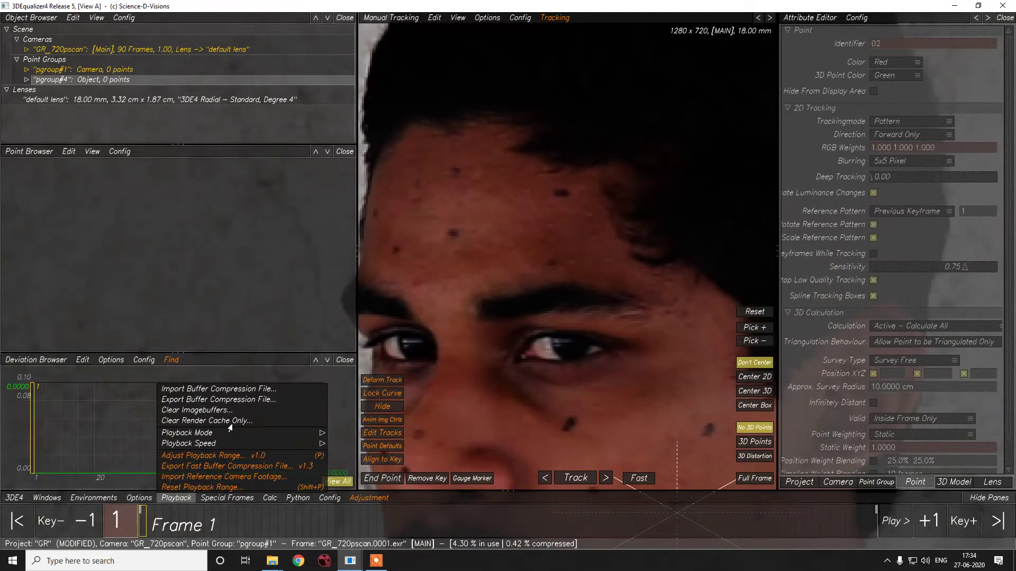
{"action": "left_click", "coordinate": [242, 273]}
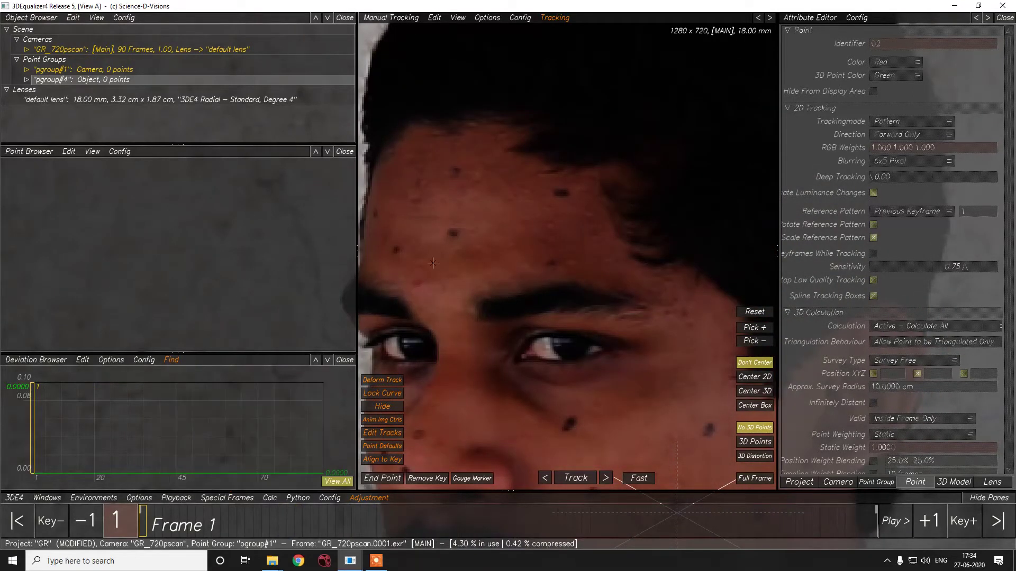
Step: Examine the facial markers up close in frames 87 and 40 to judge which ones can be tracked
{"action": "left_click_drag", "start_coordinate": [448, 524], "coordinate": [846, 523]}
{"action": "scroll", "coordinate": [557, 275], "scroll_direction": "down", "scroll_amount": 5}
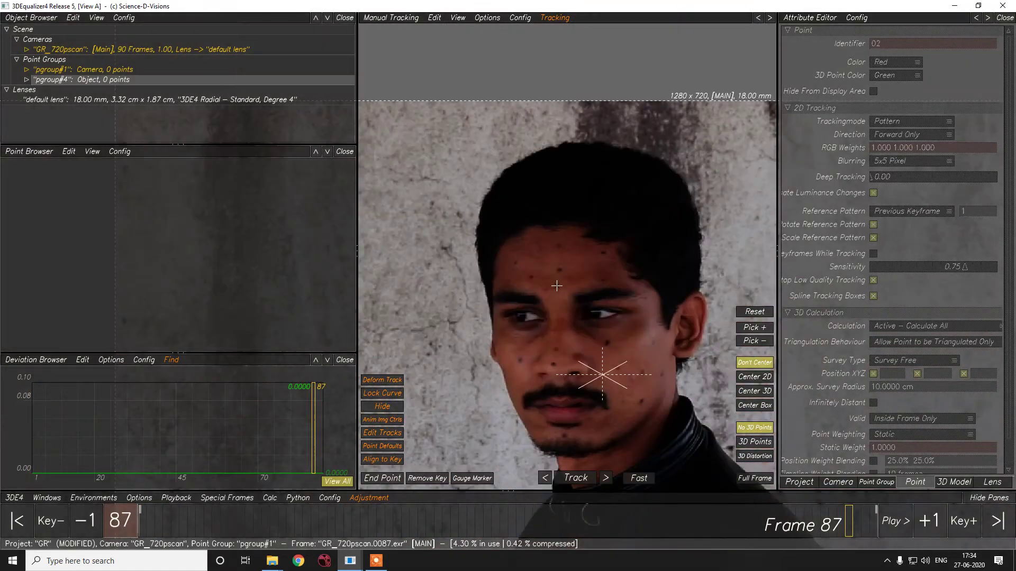
{"action": "scroll", "coordinate": [560, 301], "scroll_direction": "up", "scroll_amount": 3}
{"action": "left_click", "coordinate": [454, 525]}
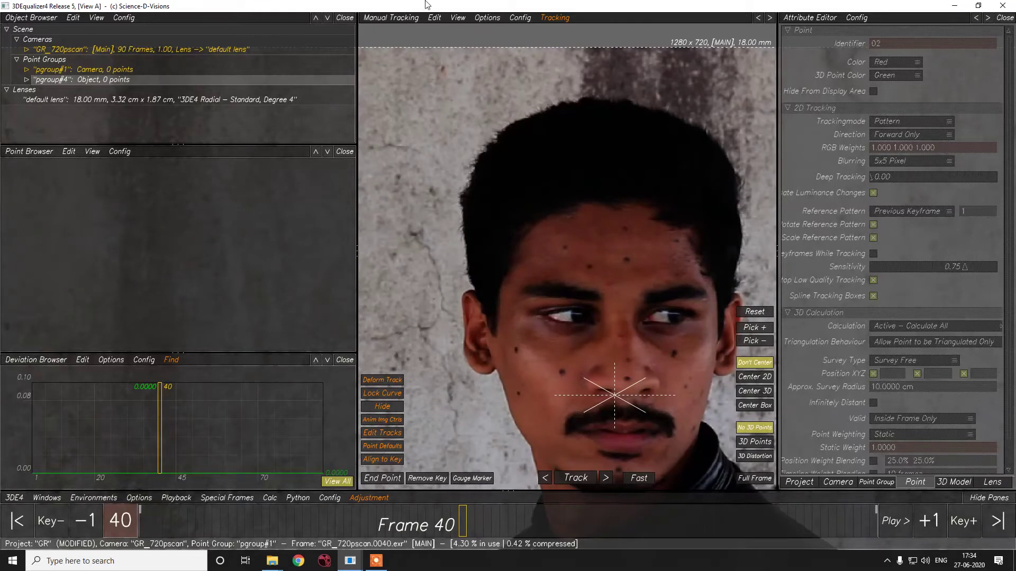
{"action": "left_click", "coordinate": [458, 18]}
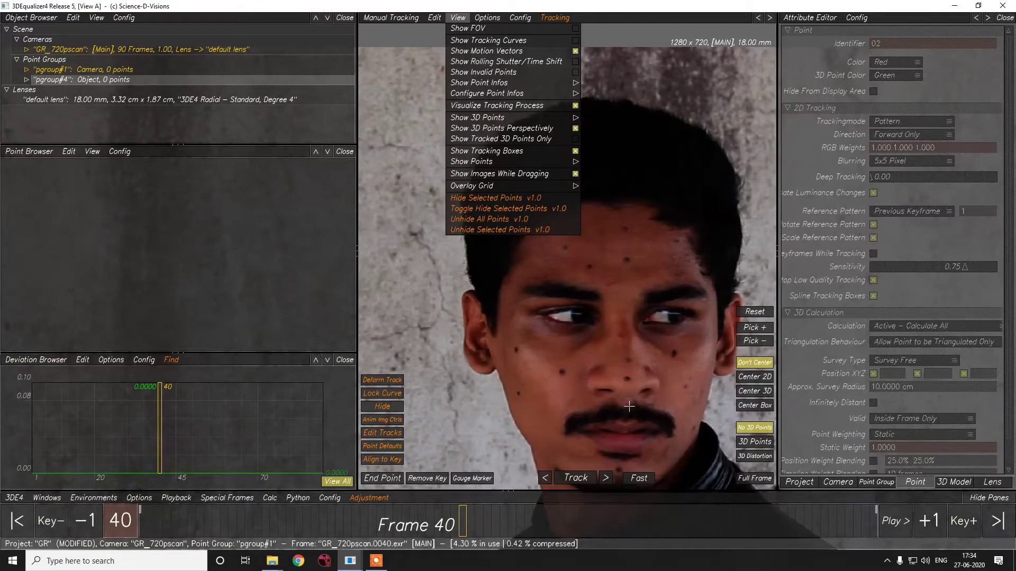
{"action": "left_click", "coordinate": [637, 377]}
{"action": "middle_click_drag", "start_coordinate": [593, 312], "coordinate": [592, 310]}
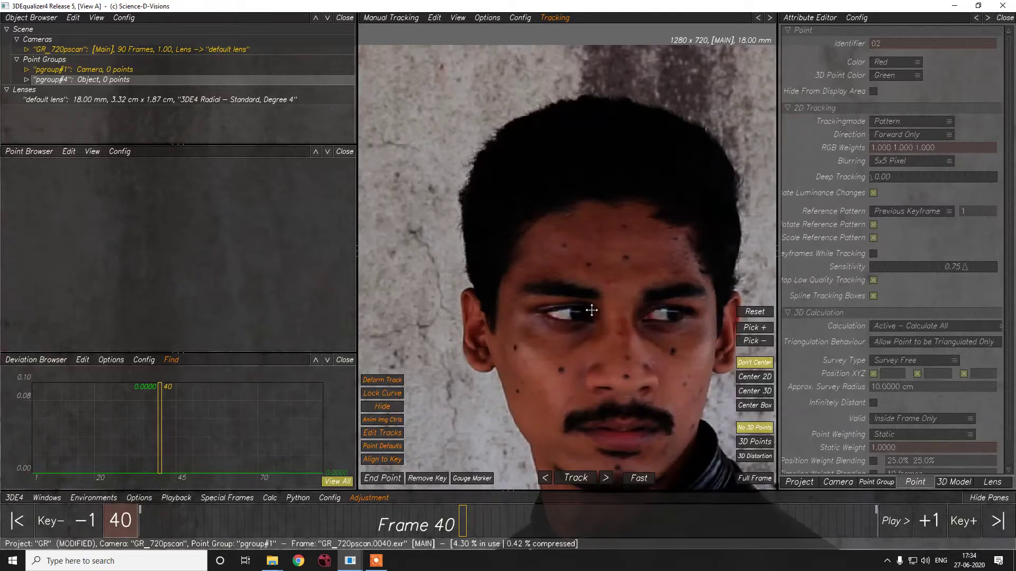
{"action": "middle_click_drag", "start_coordinate": [616, 348], "coordinate": [562, 324]}
{"action": "scroll", "coordinate": [605, 277], "scroll_direction": "up", "scroll_amount": 3}
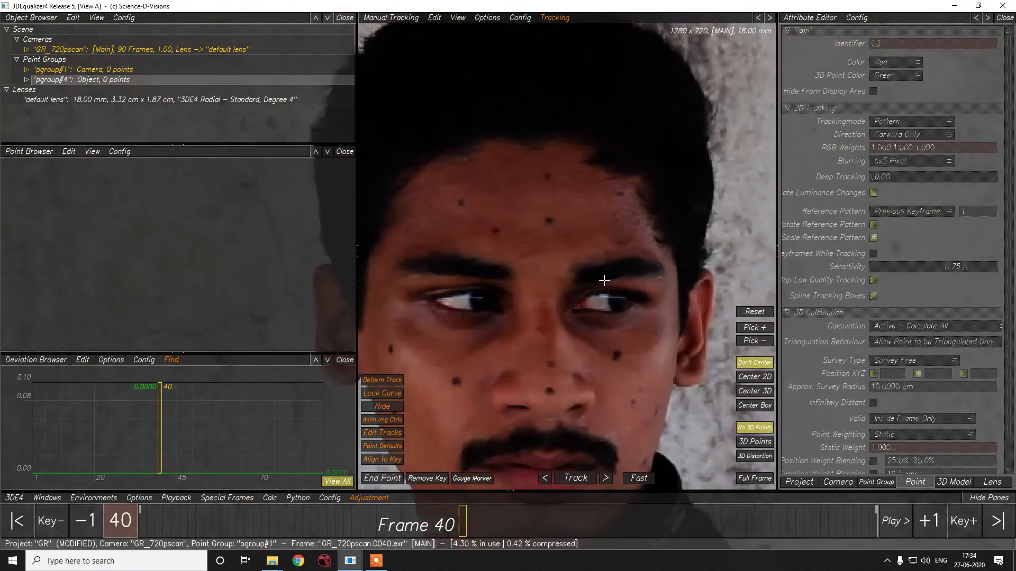
{"action": "middle_click_drag", "start_coordinate": [497, 310], "coordinate": [533, 258]}
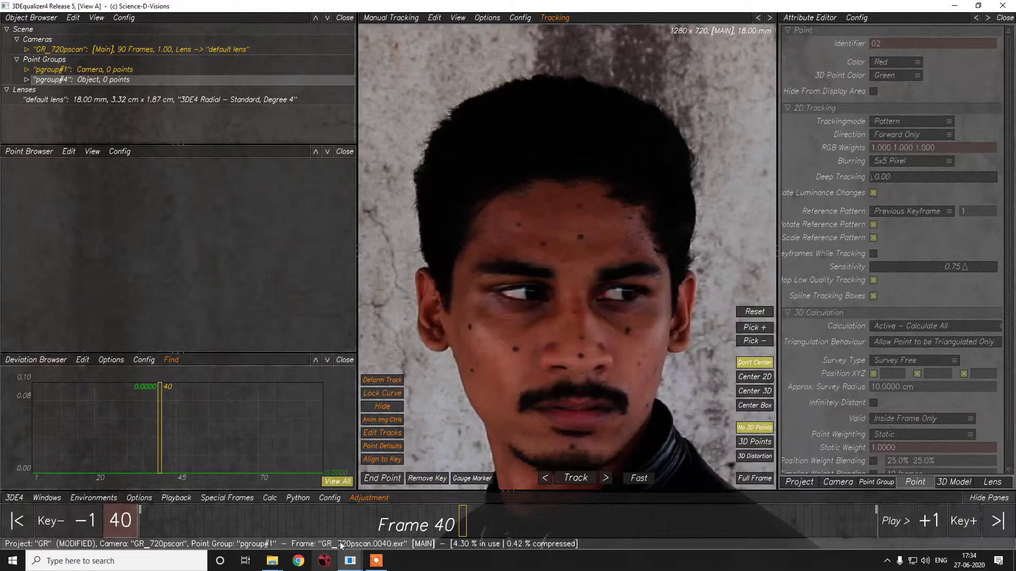
Step: Scrub through the whole footage to check how the facial markers move as the head turns
{"action": "mouse_move", "coordinate": [341, 545]}
{"action": "left_mouse_down"}
{"action": "mouse_move", "coordinate": [157, 541]}
{"action": "mouse_move", "coordinate": [574, 552]}
{"action": "left_mouse_up"}
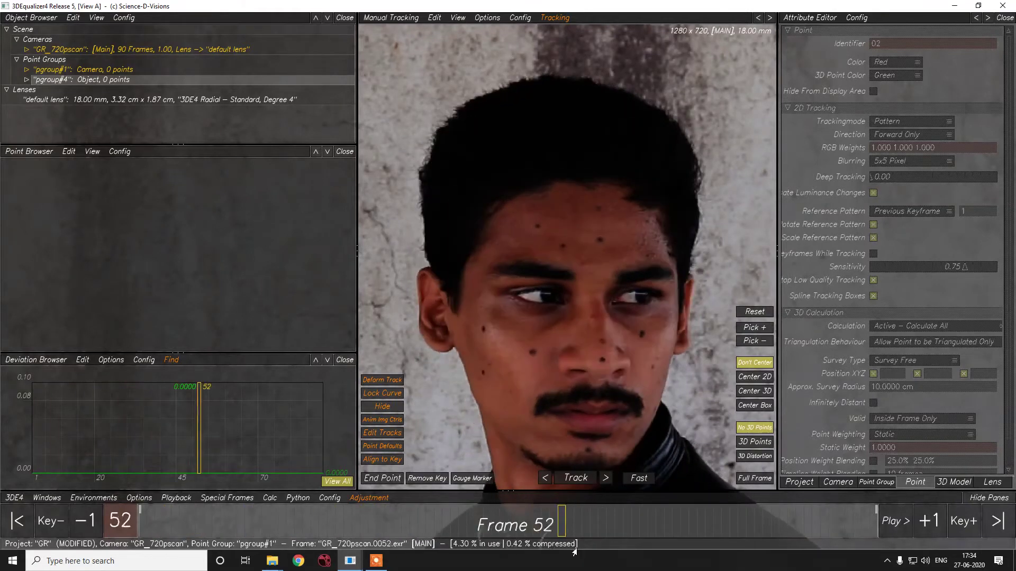
{"action": "mouse_move", "coordinate": [841, 536]}
{"action": "left_mouse_down"}
{"action": "mouse_move", "coordinate": [318, 547]}
{"action": "mouse_move", "coordinate": [184, 536]}
{"action": "left_mouse_up"}
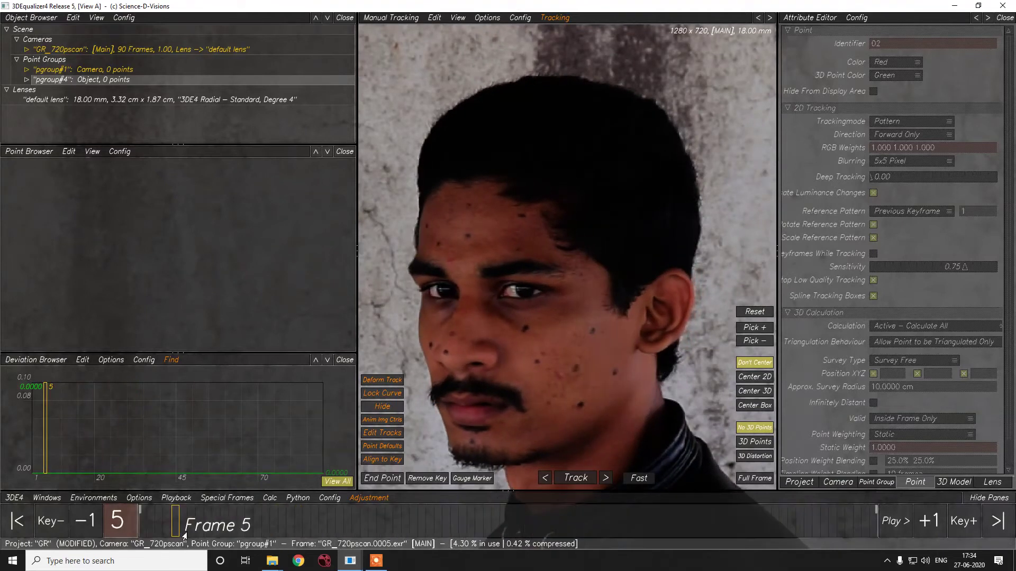
{"action": "left_click_drag", "start_coordinate": [403, 529], "coordinate": [481, 534]}
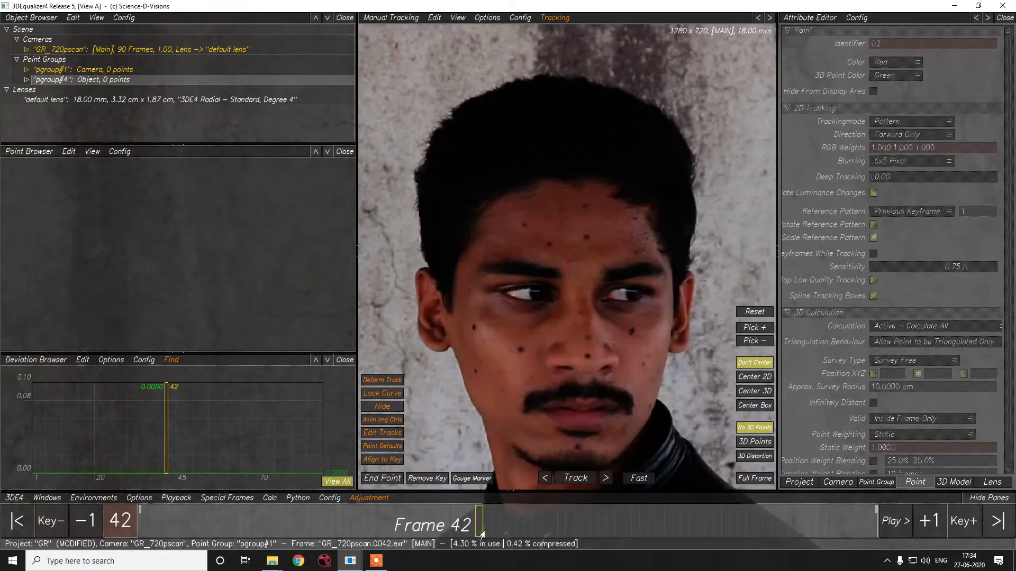
{"action": "left_click_drag", "start_coordinate": [598, 540], "coordinate": [767, 536]}
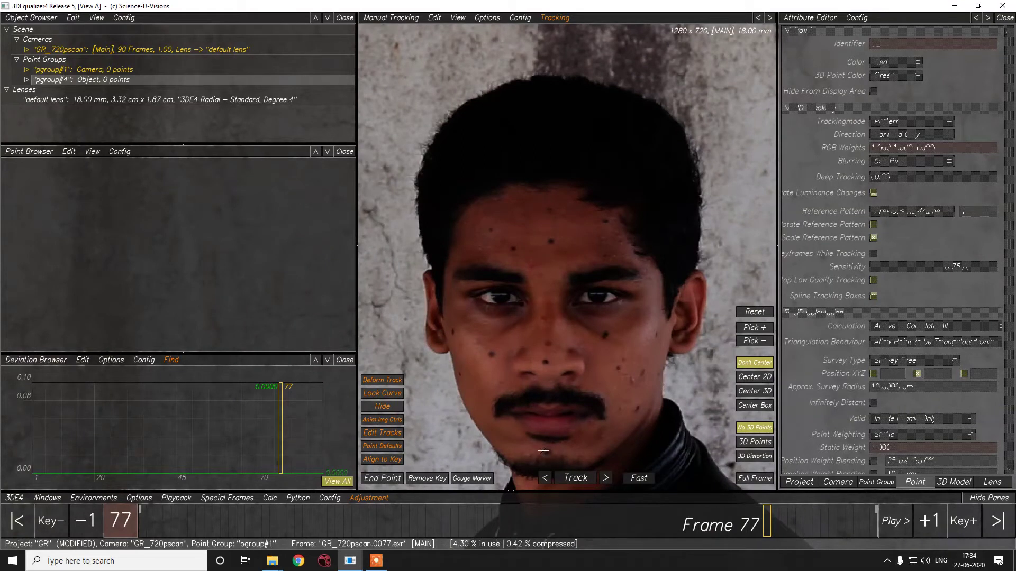
Step: Go to frame 1 and bring the central forehead marker into close view
{"action": "mouse_move", "coordinate": [586, 538]}
{"action": "left_mouse_down"}
{"action": "mouse_move", "coordinate": [159, 539]}
{"action": "mouse_move", "coordinate": [875, 537]}
{"action": "mouse_move", "coordinate": [125, 529]}
{"action": "left_mouse_up"}
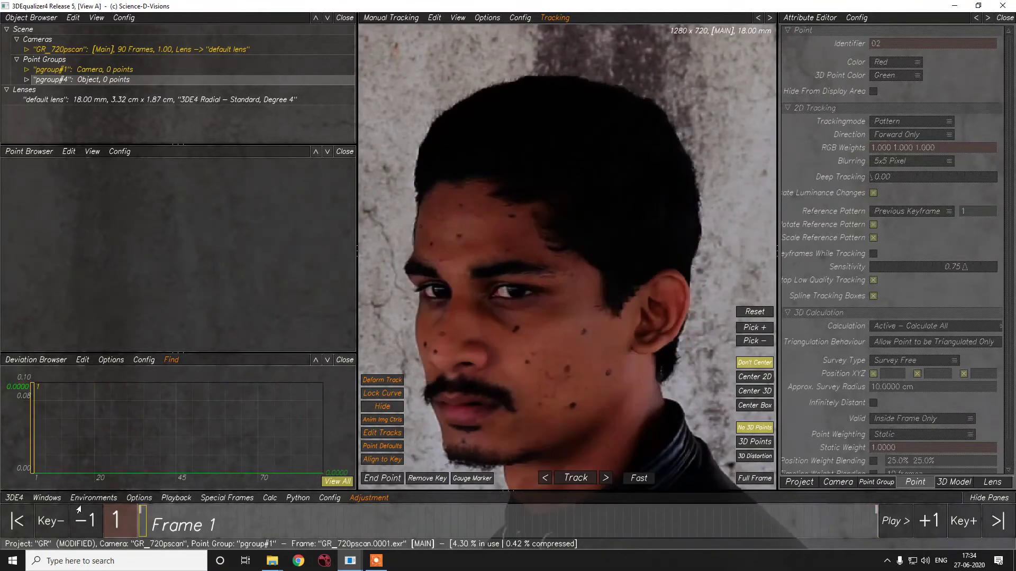
{"action": "left_click", "coordinate": [465, 227], "text": "ctrl"}
{"action": "scroll", "coordinate": [476, 229], "scroll_direction": "up", "scroll_amount": 5}
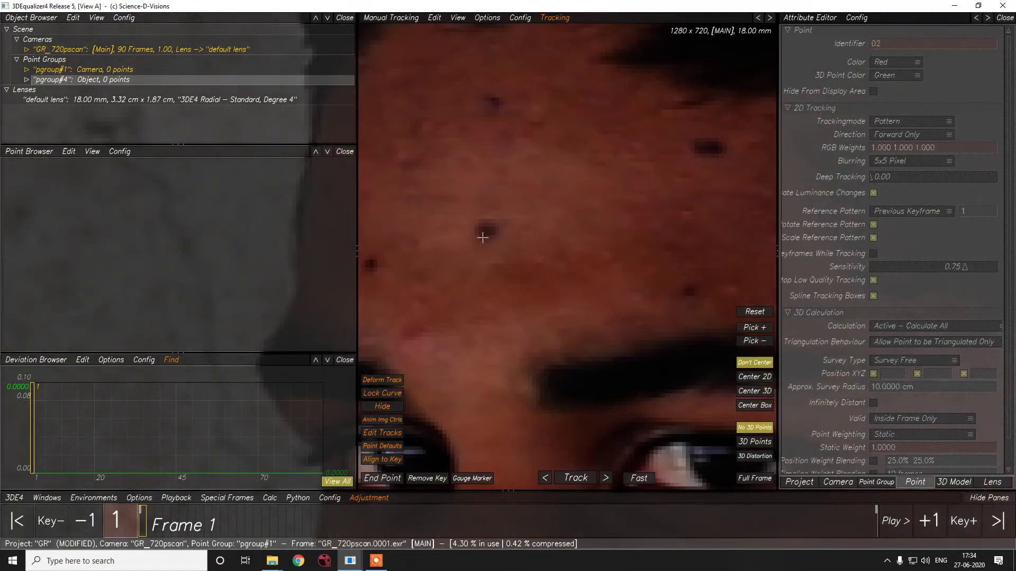
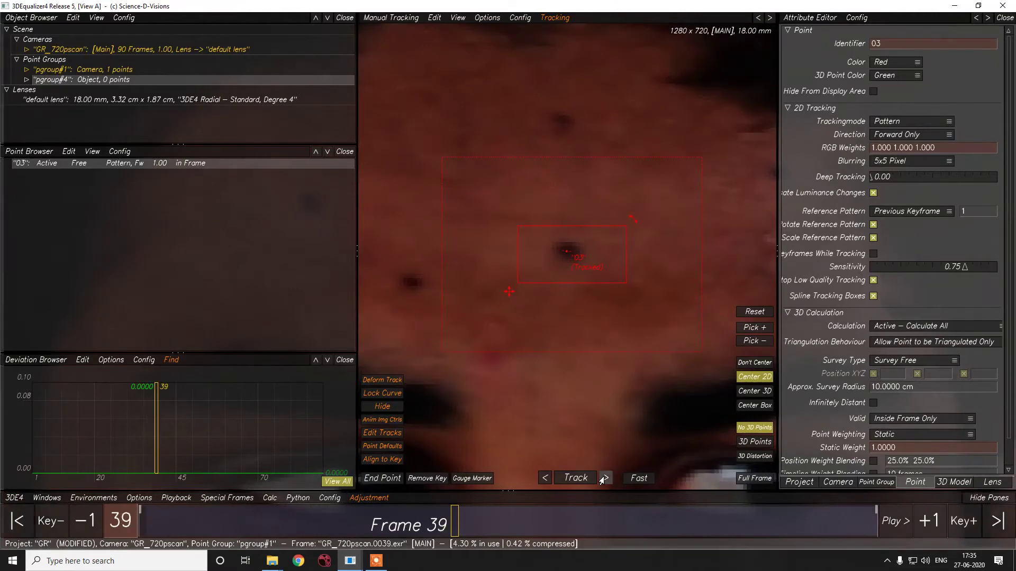
{"action": "left_click", "coordinate": [602, 478]}
{"action": "left_click", "coordinate": [602, 479]}
{"action": "left_click", "coordinate": [602, 479]}
Step: Track point 03 on the central forehead marker forward, frame by frame, to the last frame of the footage
{"action": "left_click", "coordinate": [603, 478]}
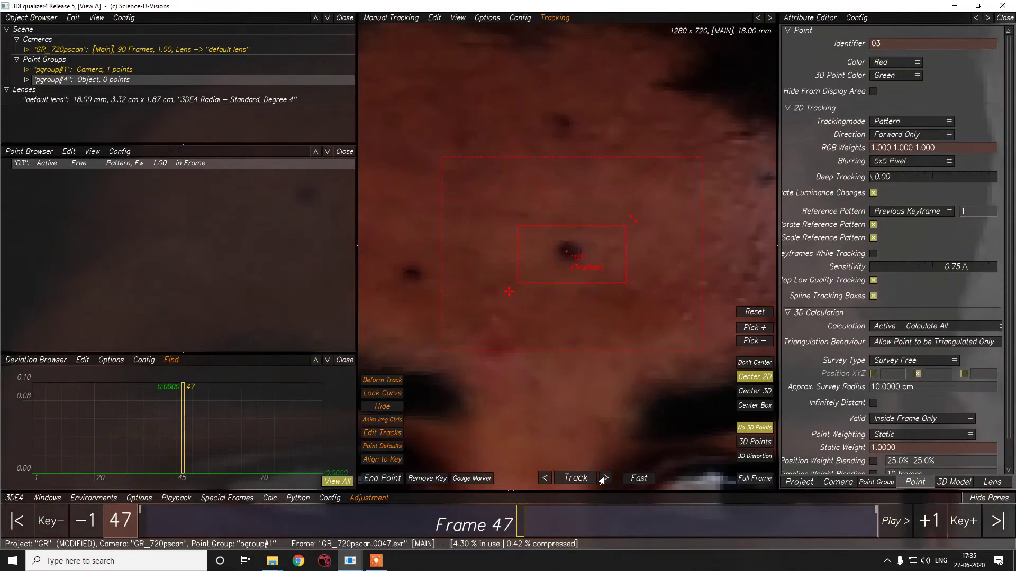
{"action": "left_click", "coordinate": [604, 478]}
{"action": "left_click", "coordinate": [603, 479]}
{"action": "left_click", "coordinate": [604, 478]}
{"action": "left_click", "coordinate": [603, 478]}
{"action": "left_click", "coordinate": [604, 478]}
{"action": "left_click", "coordinate": [603, 478]}
{"action": "left_click", "coordinate": [604, 478]}
{"action": "left_click", "coordinate": [603, 479]}
{"action": "left_click", "coordinate": [604, 478]}
{"action": "left_click", "coordinate": [604, 478]}
{"action": "left_click", "coordinate": [604, 478]}
{"action": "left_click", "coordinate": [604, 478]}
{"action": "left_click", "coordinate": [603, 478]}
{"action": "left_click", "coordinate": [604, 478]}
{"action": "left_click", "coordinate": [603, 479]}
{"action": "left_click", "coordinate": [604, 478]}
{"action": "left_click", "coordinate": [604, 478]}
{"action": "left_click", "coordinate": [604, 478]}
{"action": "left_click", "coordinate": [604, 478]}
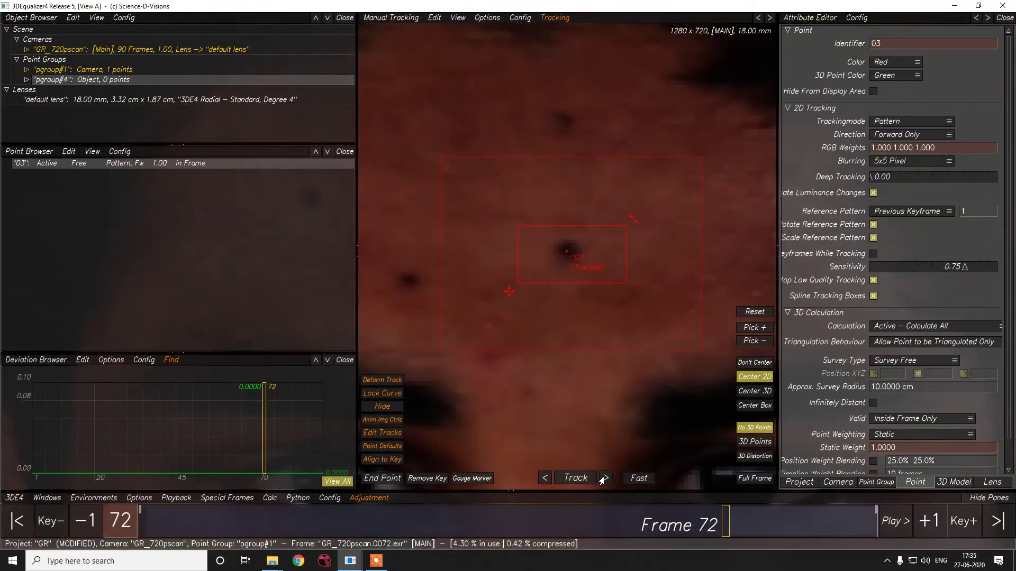
{"action": "left_click", "coordinate": [604, 478]}
{"action": "left_click", "coordinate": [603, 478]}
{"action": "left_click", "coordinate": [604, 478]}
{"action": "left_click", "coordinate": [604, 479]}
{"action": "left_click", "coordinate": [603, 478]}
{"action": "left_click", "coordinate": [603, 478]}
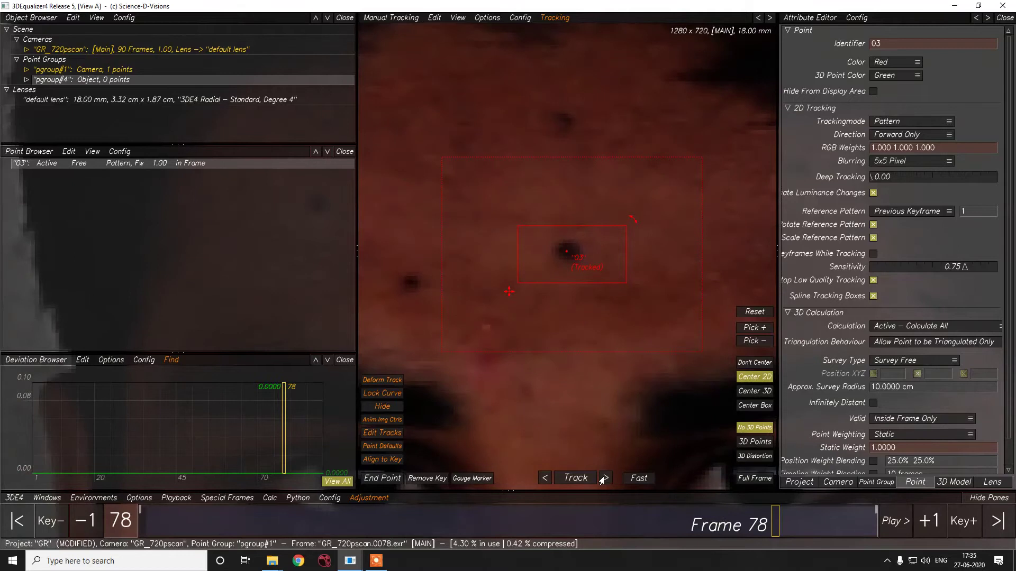
{"action": "left_click", "coordinate": [603, 478]}
{"action": "left_click", "coordinate": [603, 478]}
{"action": "left_click", "coordinate": [604, 478]}
{"action": "left_click", "coordinate": [603, 478]}
{"action": "left_click", "coordinate": [604, 479]}
{"action": "left_click", "coordinate": [603, 478]}
{"action": "left_click", "coordinate": [604, 478]}
{"action": "left_click", "coordinate": [604, 479]}
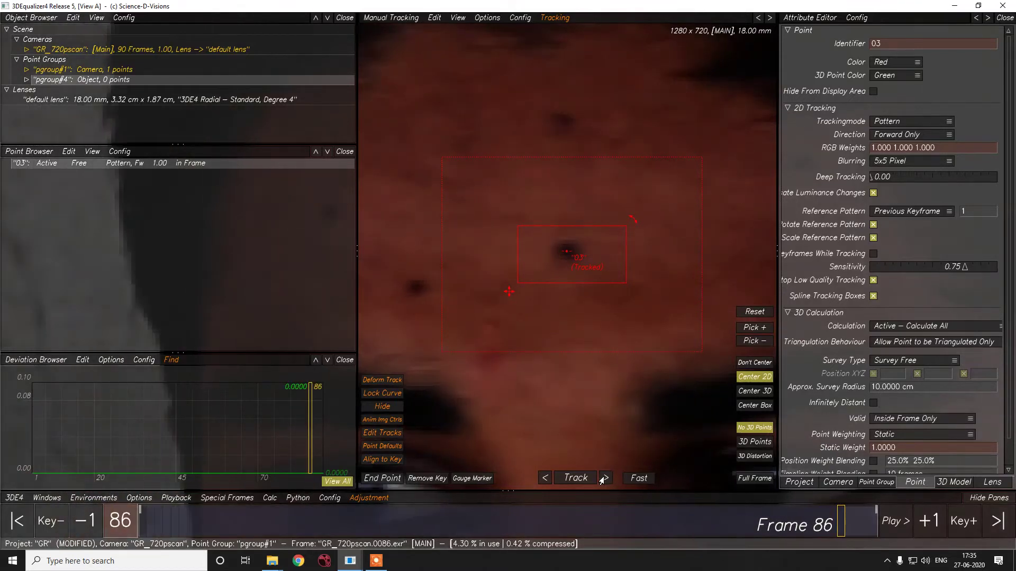
{"action": "left_click", "coordinate": [604, 478]}
{"action": "left_click", "coordinate": [604, 478]}
{"action": "left_click", "coordinate": [604, 478]}
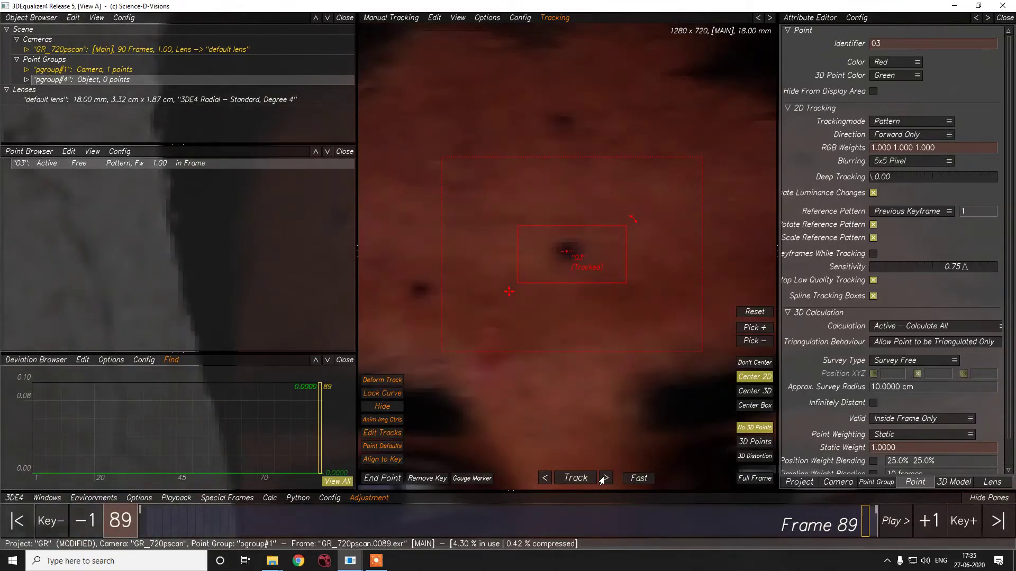
{"action": "left_click", "coordinate": [604, 478]}
Step: Go back to frame 1 and scrub the footage to examine the lower facial markers for another trackable one
{"action": "left_click_drag", "start_coordinate": [659, 541], "coordinate": [141, 525]}
{"action": "scroll", "coordinate": [630, 333], "scroll_direction": "down", "scroll_amount": 3}
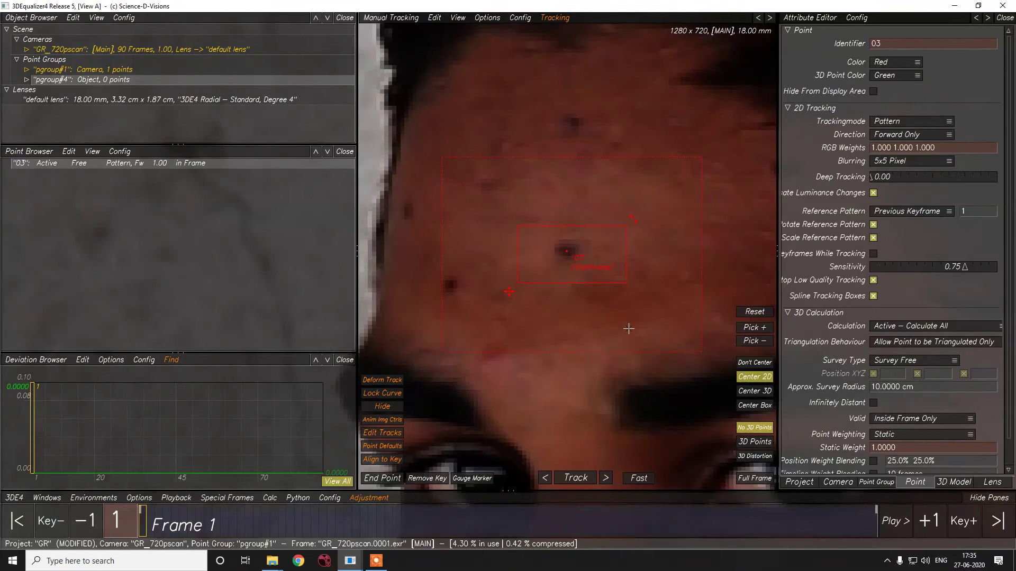
{"action": "scroll", "coordinate": [624, 333], "scroll_direction": "up", "scroll_amount": 2}
{"action": "scroll", "coordinate": [624, 334], "scroll_direction": "down", "scroll_amount": 2}
{"action": "scroll", "coordinate": [607, 404], "scroll_direction": "up", "scroll_amount": 1}
{"action": "middle_click_drag", "start_coordinate": [606, 404], "coordinate": [604, 333]}
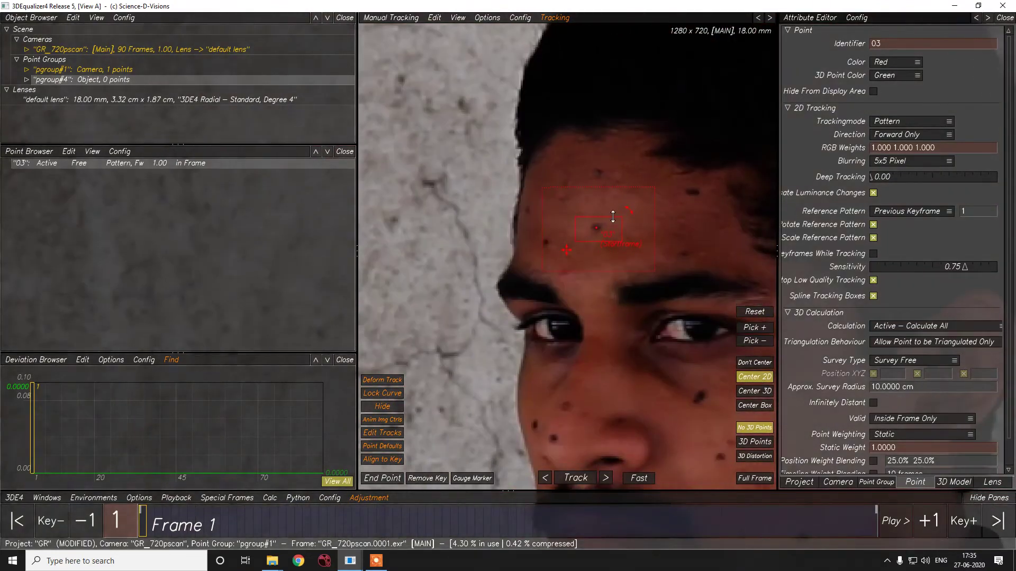
{"action": "left_click", "coordinate": [667, 530]}
{"action": "left_click_drag", "start_coordinate": [648, 531], "coordinate": [139, 529]}
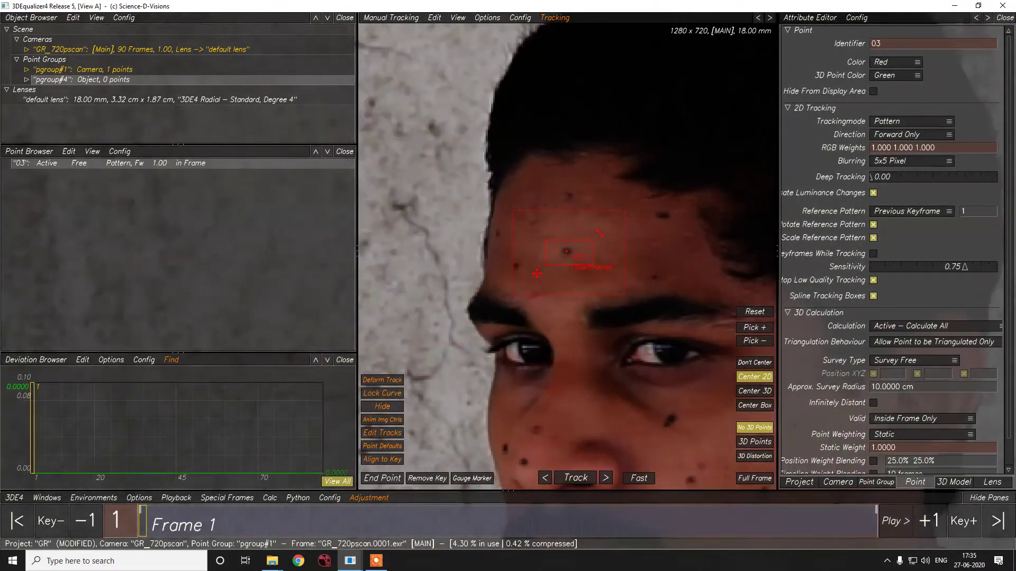
Step: Add tracking point 04 on the nose marker at frame 1 and tighten its pattern box around that marker
{"action": "left_click", "coordinate": [525, 461], "text": "ctrl"}
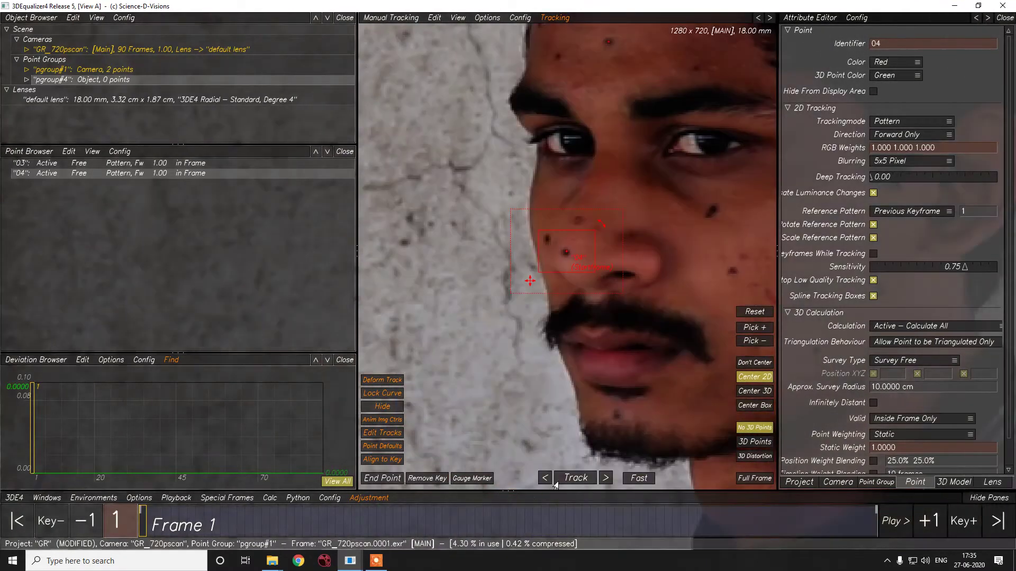
{"action": "scroll", "coordinate": [581, 240], "scroll_direction": "down", "scroll_amount": 3}
{"action": "scroll", "coordinate": [579, 258], "scroll_direction": "up", "scroll_amount": 5}
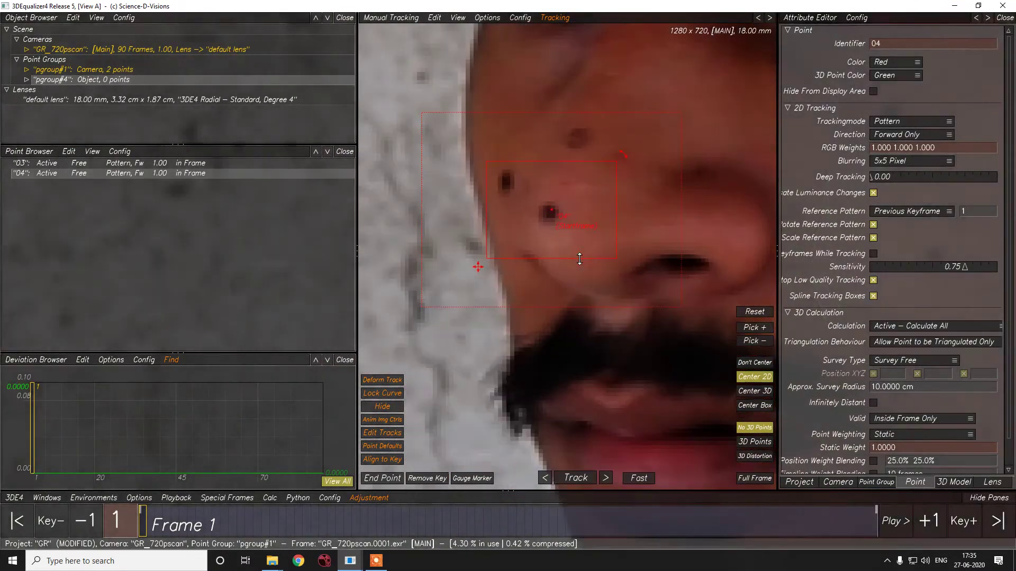
{"action": "left_click_drag", "start_coordinate": [619, 259], "coordinate": [606, 251]}
{"action": "left_click_drag", "start_coordinate": [485, 162], "coordinate": [515, 192]}
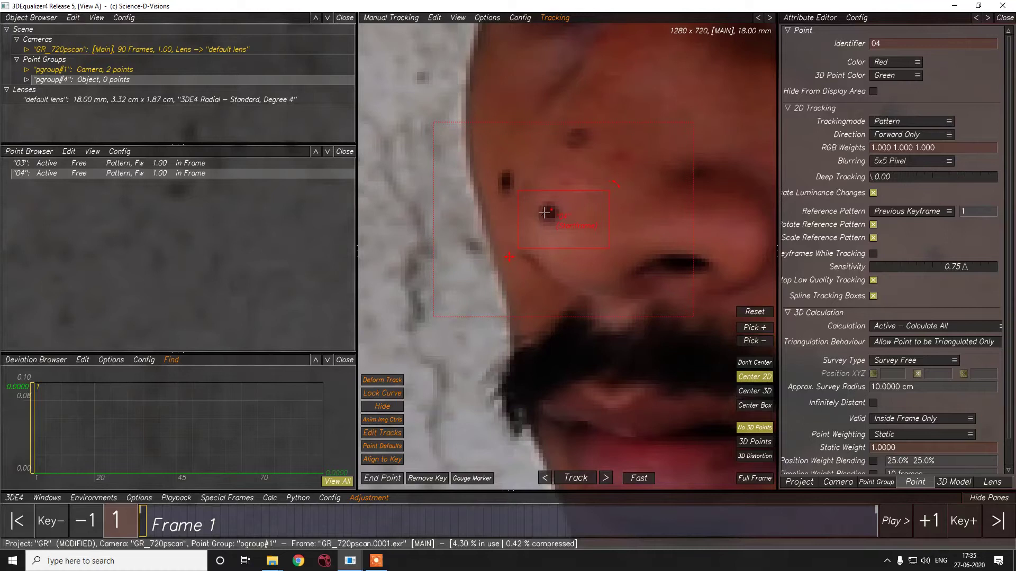
{"action": "left_click_drag", "start_coordinate": [551, 213], "coordinate": [549, 211]}
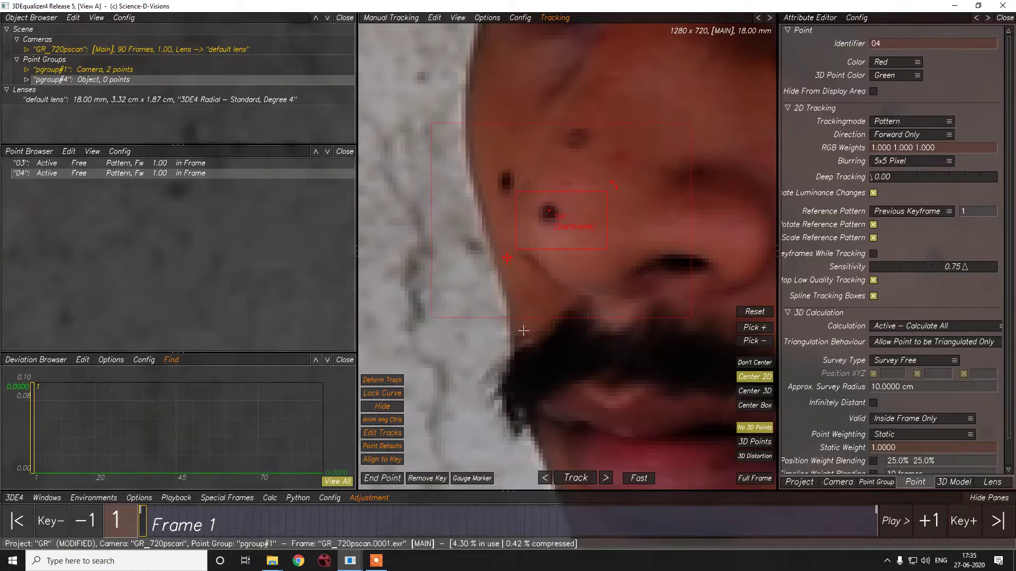
Step: Track nose point 04 forward, frame by frame, to frame 17
{"action": "left_click", "coordinate": [604, 479]}
{"action": "left_click", "coordinate": [604, 481]}
{"action": "left_click", "coordinate": [604, 482]}
{"action": "left_click", "coordinate": [604, 483]}
{"action": "left_click", "coordinate": [603, 479]}
{"action": "left_click", "coordinate": [604, 479]}
{"action": "left_click", "coordinate": [604, 479]}
{"action": "left_click", "coordinate": [603, 479]}
{"action": "left_click", "coordinate": [603, 479]}
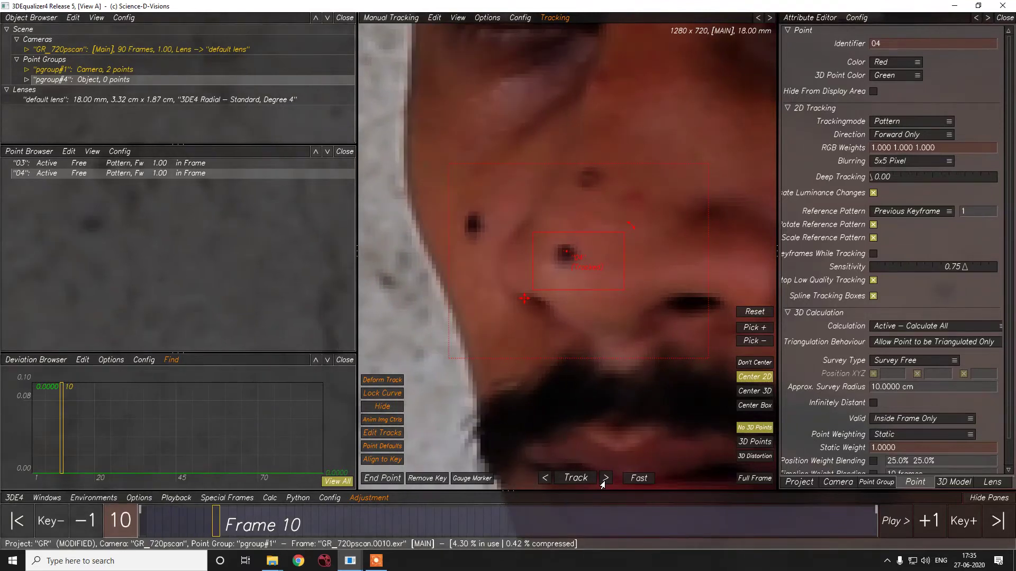
{"action": "left_click", "coordinate": [603, 479]}
{"action": "left_click", "coordinate": [604, 479]}
{"action": "left_click", "coordinate": [603, 479]}
{"action": "left_click", "coordinate": [603, 479]}
{"action": "left_click", "coordinate": [603, 479]}
{"action": "left_click", "coordinate": [603, 479]}
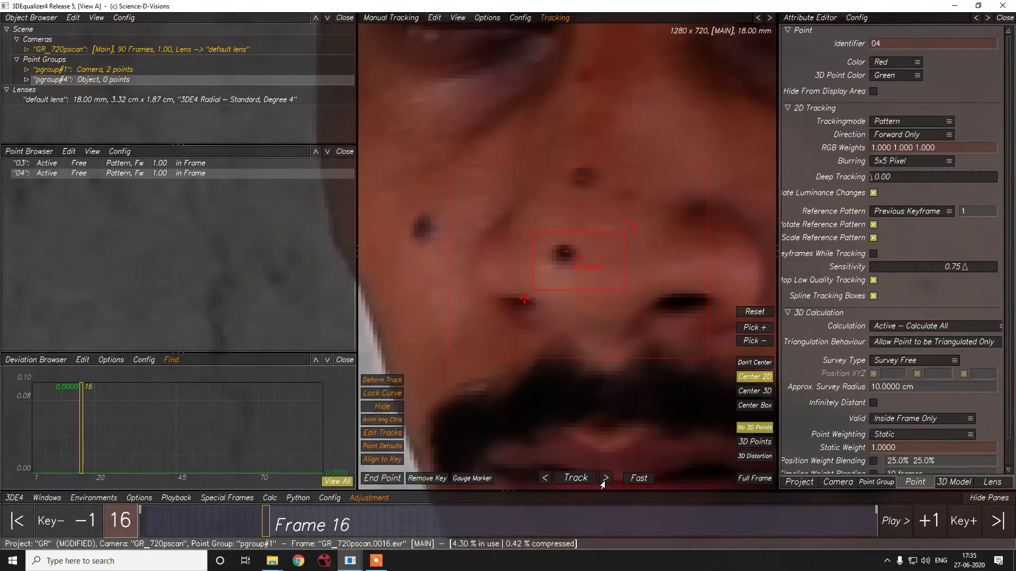
{"action": "left_click", "coordinate": [604, 480]}
Step: Check the nose marker's alignment around frame 16, step back to frame 14 and retrack point 04 up to frame 17
{"action": "key", "text": "Left"}
{"action": "key", "text": "Right"}
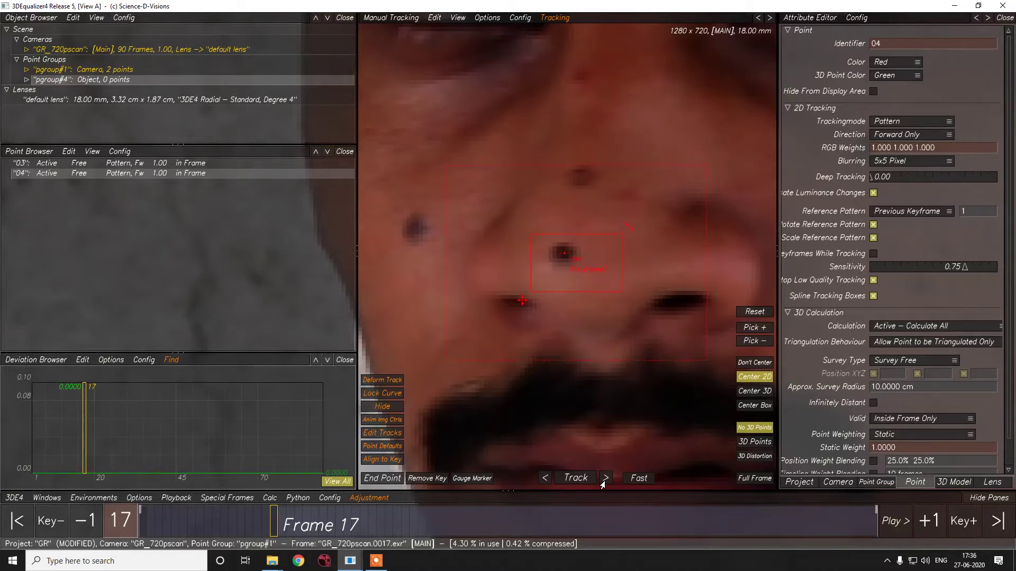
{"action": "key", "text": "Left"}
{"action": "left_click", "coordinate": [603, 479]}
{"action": "key", "text": "Left"}
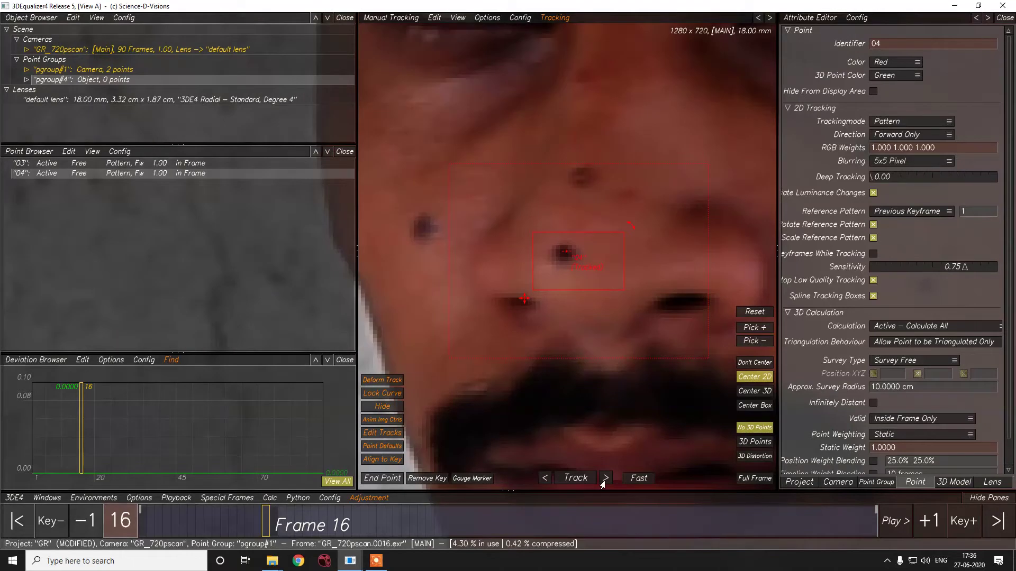
{"action": "key", "text": "Left"}
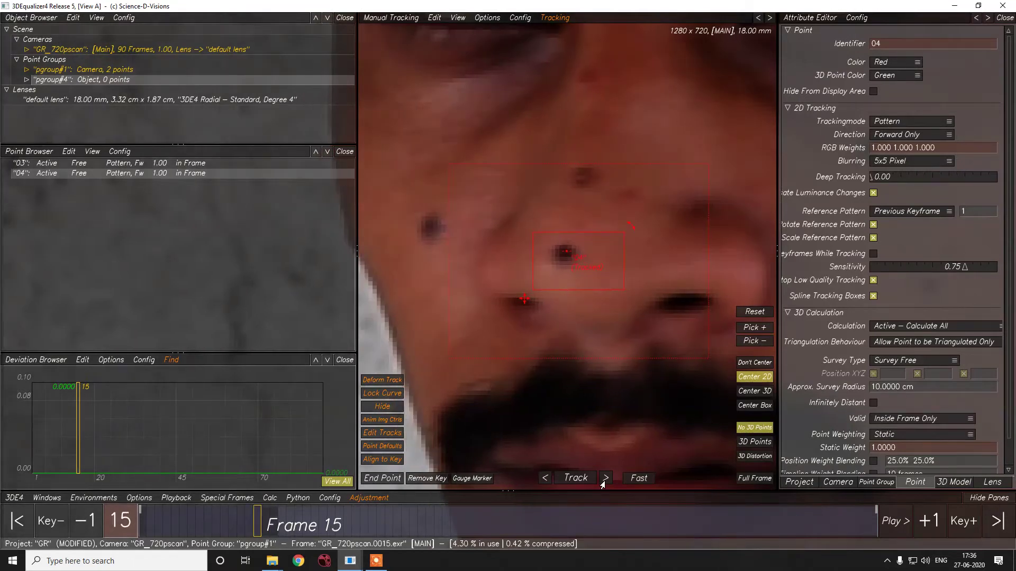
{"action": "key", "text": "Left"}
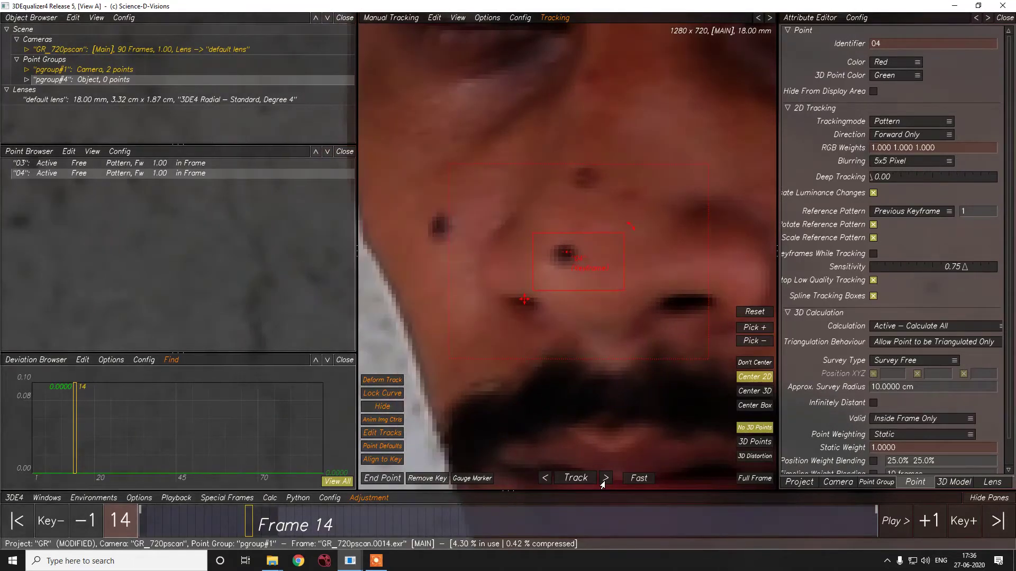
{"action": "left_click", "coordinate": [603, 480]}
{"action": "left_click", "coordinate": [604, 479]}
{"action": "left_click", "coordinate": [604, 480]}
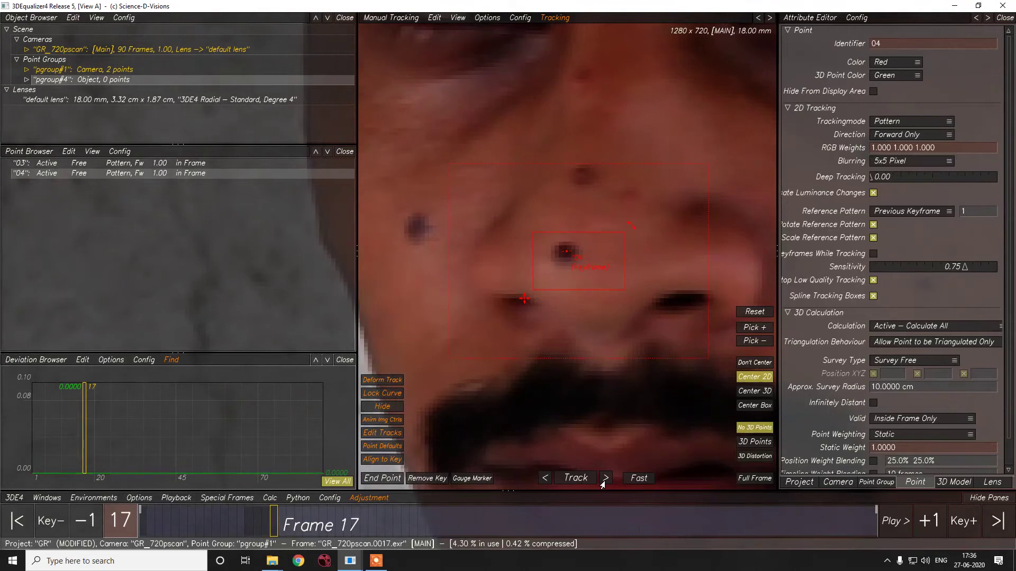
Step: Continue tracking nose point 04 forward, frame by frame, from frame 17 to frame 75
{"action": "left_click", "coordinate": [603, 479]}
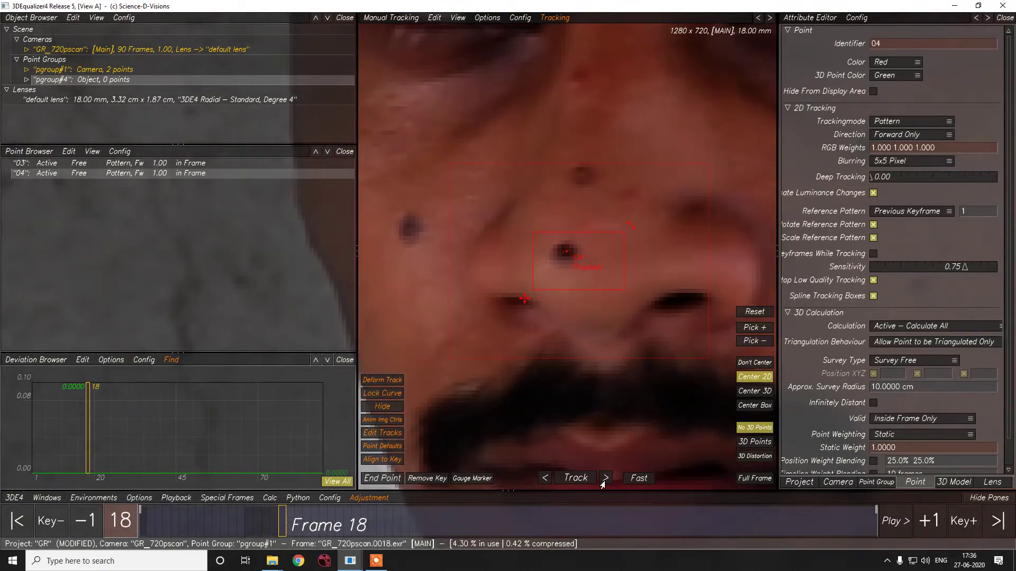
{"action": "left_click", "coordinate": [604, 479]}
{"action": "left_click", "coordinate": [604, 478]}
{"action": "left_click", "coordinate": [604, 478]}
{"action": "left_click", "coordinate": [604, 479]}
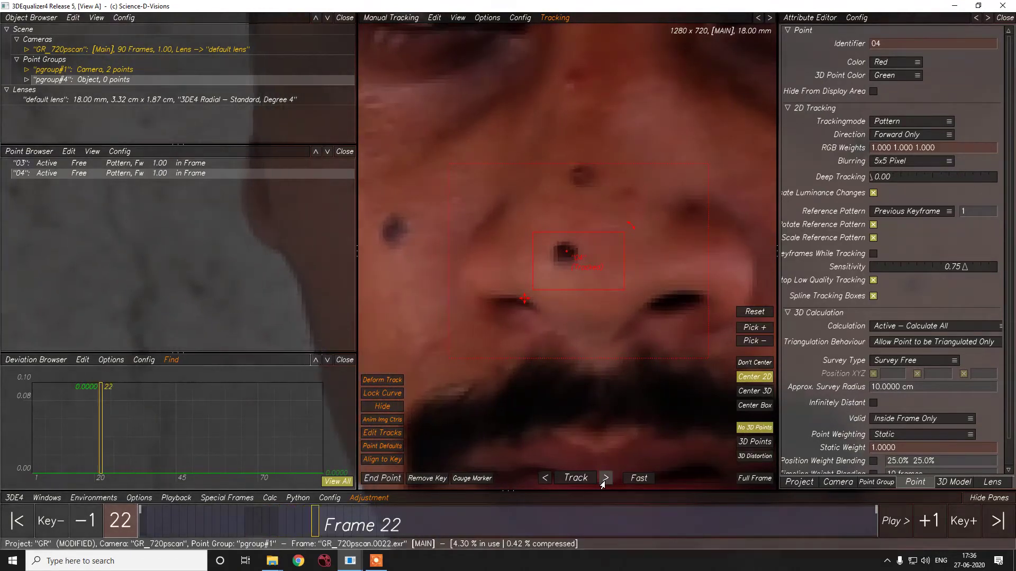
{"action": "left_click", "coordinate": [604, 479]}
{"action": "left_click", "coordinate": [604, 479]}
{"action": "left_click", "coordinate": [603, 479]}
{"action": "left_click", "coordinate": [604, 479]}
{"action": "left_click", "coordinate": [603, 479]}
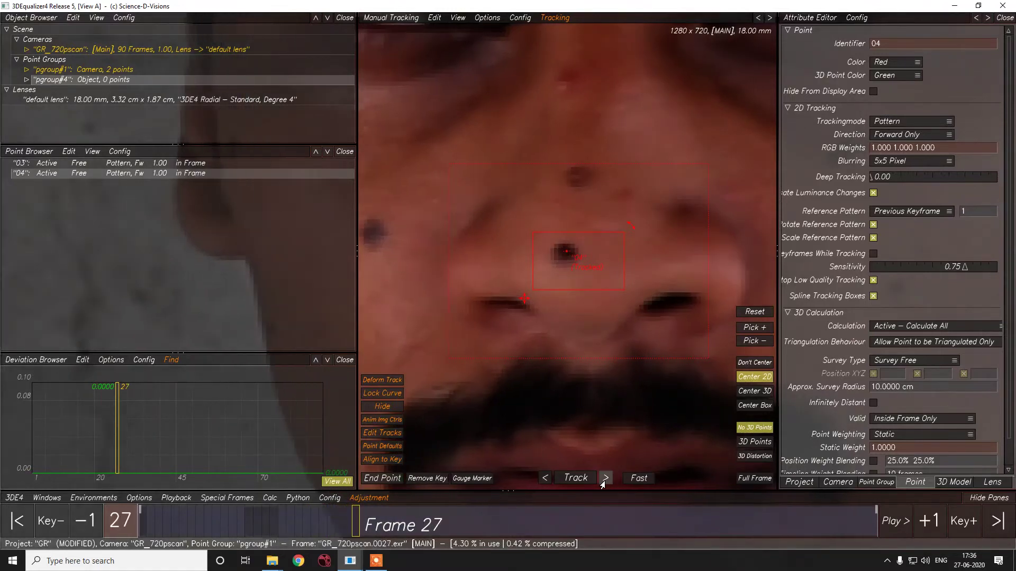
{"action": "left_click", "coordinate": [603, 479]}
{"action": "left_click", "coordinate": [603, 478]}
{"action": "left_click", "coordinate": [604, 479]}
{"action": "left_click", "coordinate": [604, 479]}
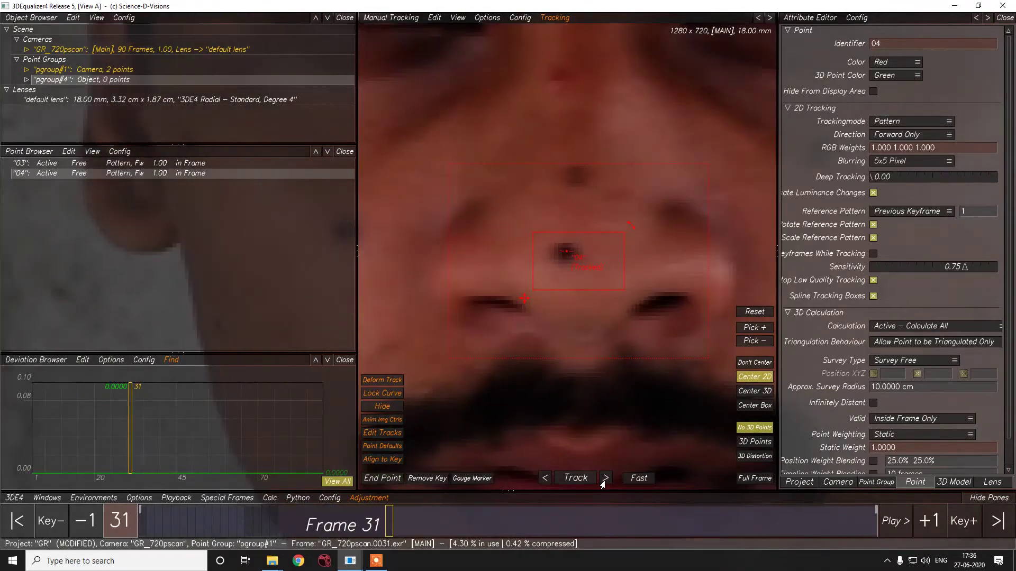
{"action": "left_click", "coordinate": [603, 479]}
{"action": "left_click", "coordinate": [603, 479]}
{"action": "left_click", "coordinate": [603, 479]}
{"action": "left_click", "coordinate": [604, 479]}
{"action": "left_click", "coordinate": [604, 479]}
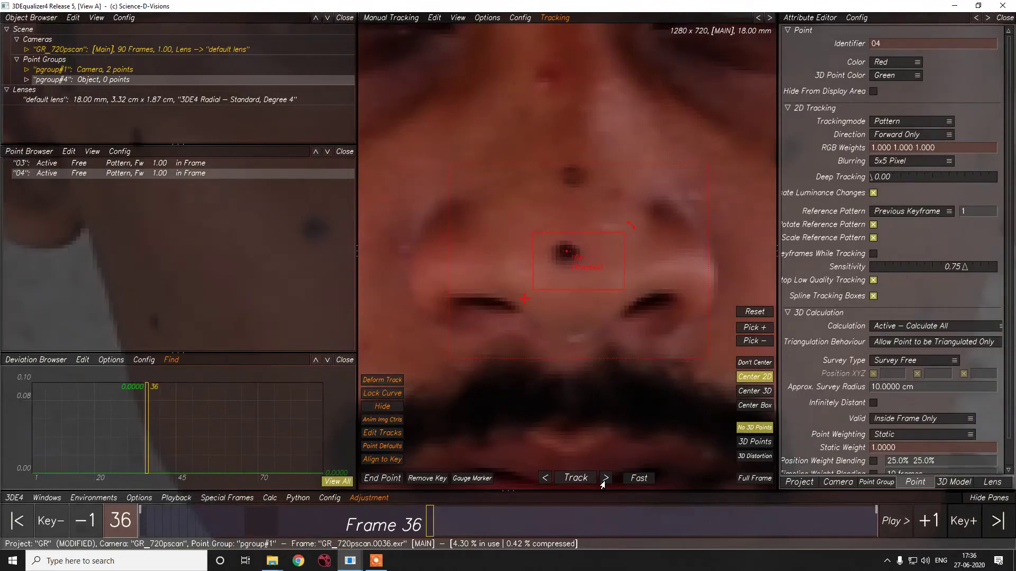
{"action": "left_click", "coordinate": [604, 479]}
{"action": "left_click", "coordinate": [603, 479]}
{"action": "left_click", "coordinate": [603, 479]}
{"action": "left_click", "coordinate": [603, 478]}
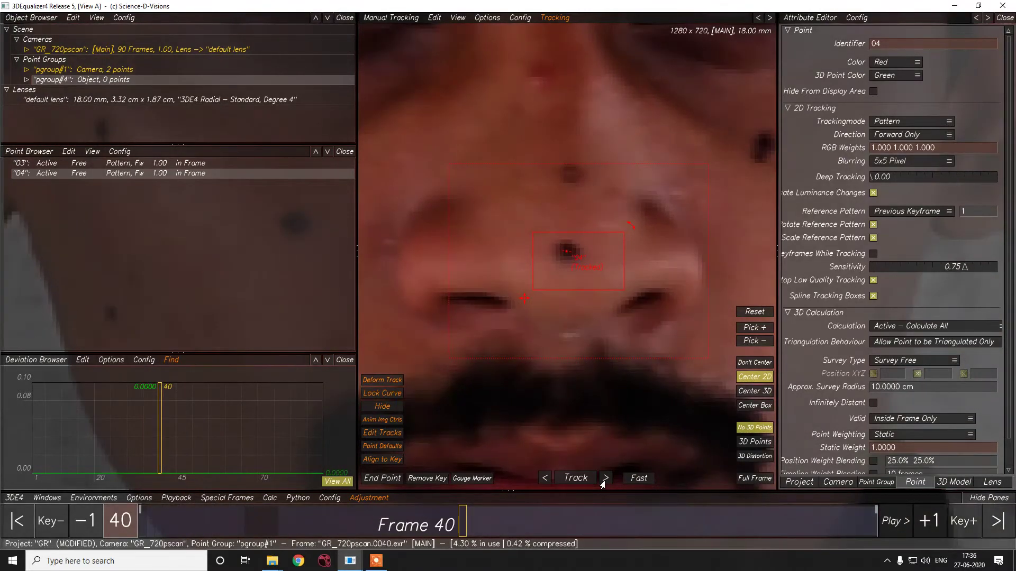
{"action": "left_click", "coordinate": [603, 479]}
{"action": "left_click", "coordinate": [603, 478]}
{"action": "left_click", "coordinate": [604, 479]}
{"action": "left_click", "coordinate": [604, 479]}
{"action": "left_click", "coordinate": [603, 479]}
{"action": "left_click", "coordinate": [604, 478]}
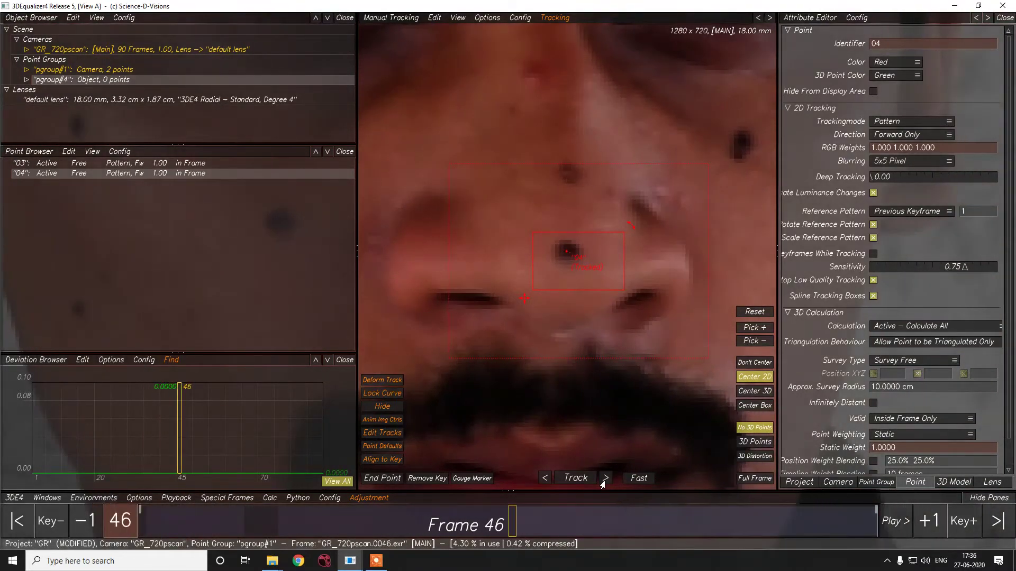
{"action": "left_click", "coordinate": [603, 479]}
{"action": "left_click", "coordinate": [604, 479]}
{"action": "left_click", "coordinate": [603, 478]}
{"action": "left_click", "coordinate": [603, 479]}
{"action": "left_click", "coordinate": [604, 479]}
{"action": "left_click", "coordinate": [604, 479]}
{"action": "left_click", "coordinate": [603, 478]}
{"action": "left_click", "coordinate": [604, 479]}
{"action": "left_click", "coordinate": [604, 479]}
{"action": "left_click", "coordinate": [604, 479]}
{"action": "left_click", "coordinate": [603, 479]}
{"action": "left_click", "coordinate": [604, 478]}
{"action": "left_click", "coordinate": [603, 479]}
{"action": "left_click", "coordinate": [604, 479]}
{"action": "left_click", "coordinate": [604, 478]}
{"action": "left_click", "coordinate": [604, 479]}
{"action": "left_click", "coordinate": [604, 479]}
{"action": "left_click", "coordinate": [604, 479]}
{"action": "left_click", "coordinate": [603, 479]}
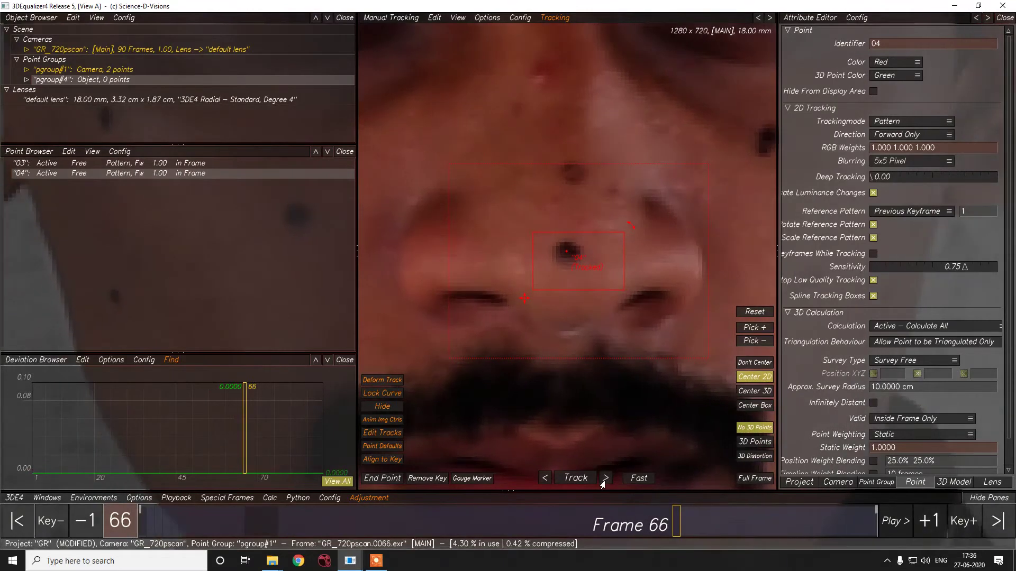
{"action": "left_click", "coordinate": [603, 479]}
{"action": "left_click", "coordinate": [604, 479]}
Step: Compare the neighbouring frames of nose point 04 and retrack it into frame 75
{"action": "left_click", "coordinate": [603, 478]}
{"action": "left_click", "coordinate": [604, 479]}
{"action": "left_click", "coordinate": [604, 479]}
{"action": "left_click", "coordinate": [603, 479]}
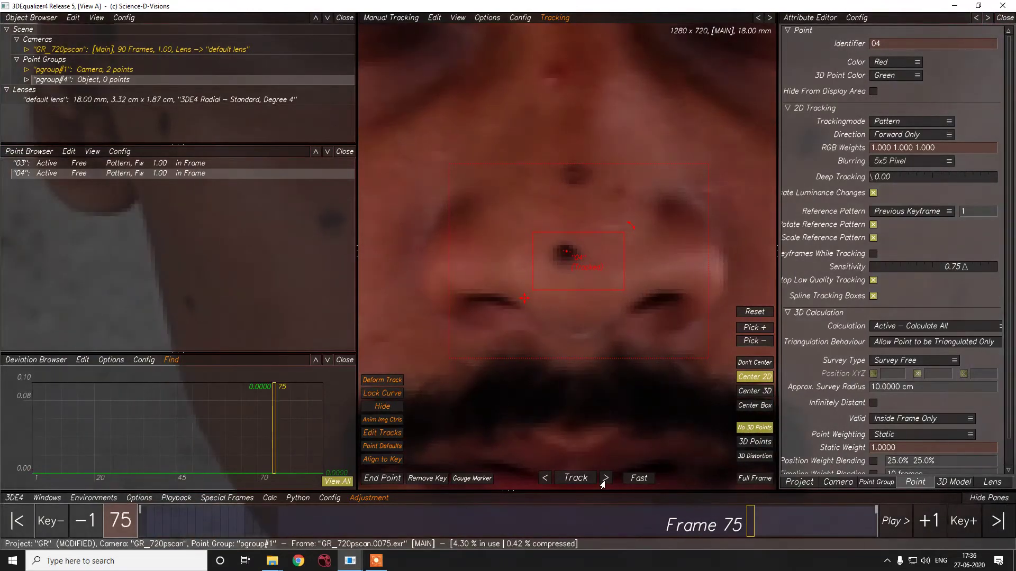
{"action": "key", "text": "Left"}
{"action": "key", "text": "Right"}
{"action": "key", "text": "Left"}
{"action": "key", "text": "Right"}
{"action": "key", "text": "Left"}
{"action": "left_click", "coordinate": [604, 478]}
{"action": "key", "text": "Left"}
{"action": "left_click", "coordinate": [603, 478]}
{"action": "key", "text": "Left"}
Step: Track nose point 04 onward, frame by frame, from frame 75 to frame 88
{"action": "left_click", "coordinate": [604, 479]}
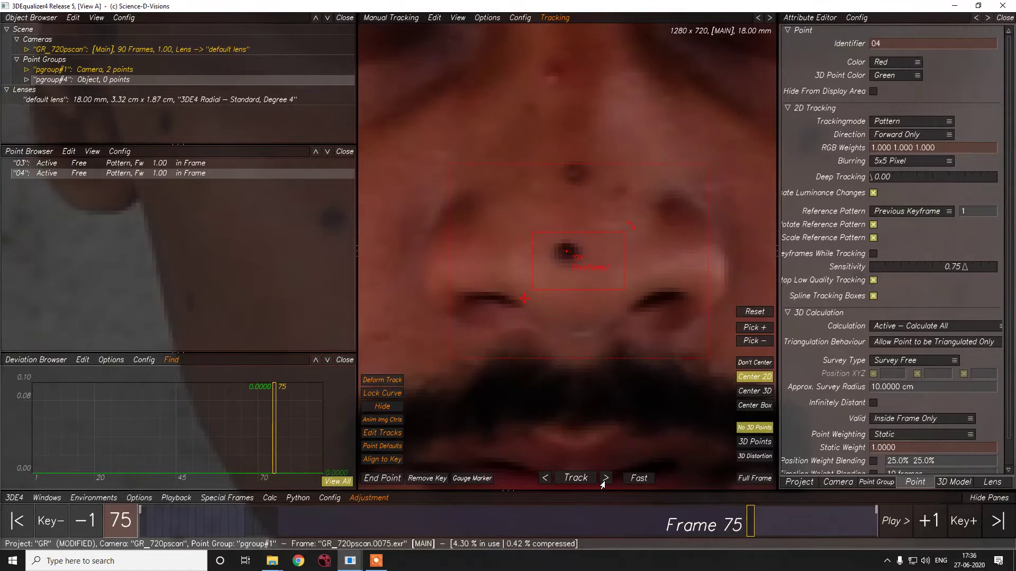
{"action": "left_click", "coordinate": [603, 479]}
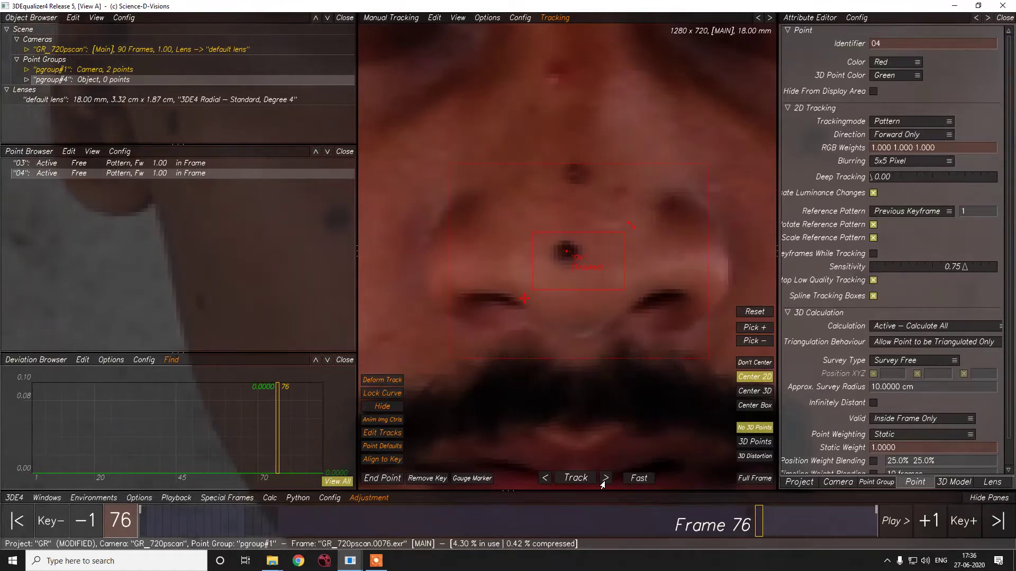
{"action": "left_click", "coordinate": [604, 479]}
{"action": "left_click", "coordinate": [604, 478]}
{"action": "left_click", "coordinate": [603, 479]}
{"action": "left_click", "coordinate": [603, 479]}
{"action": "left_click", "coordinate": [603, 478]}
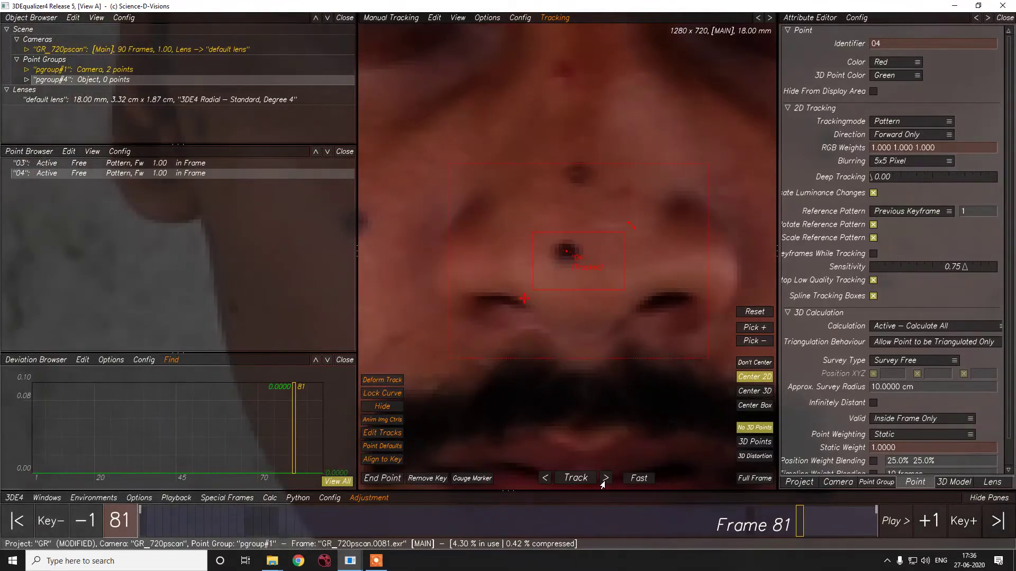
{"action": "left_click", "coordinate": [604, 478]}
{"action": "left_click", "coordinate": [603, 479]}
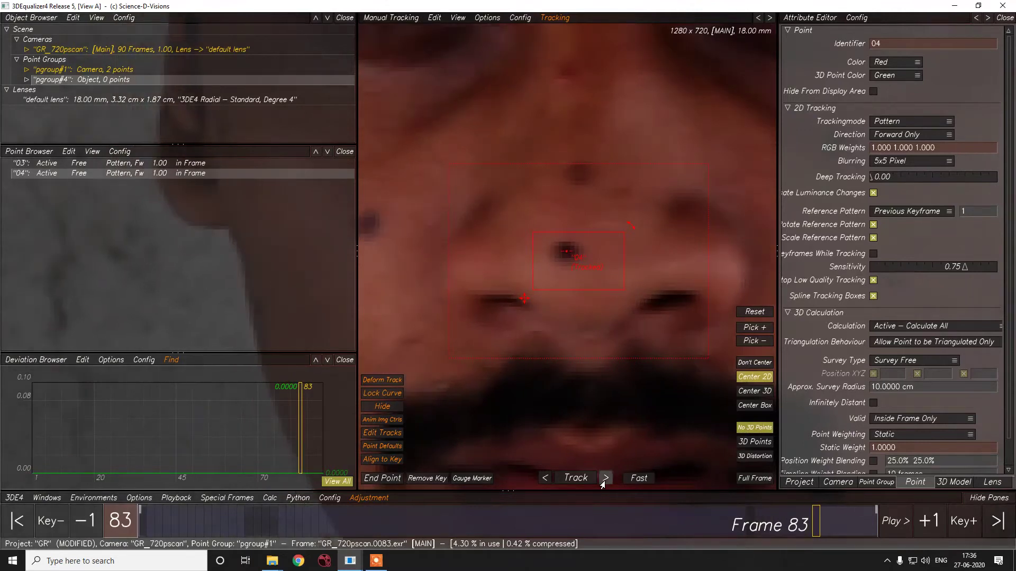
{"action": "left_click", "coordinate": [603, 479]}
{"action": "left_click", "coordinate": [604, 479]}
{"action": "left_click", "coordinate": [603, 479]}
{"action": "left_click", "coordinate": [603, 479]}
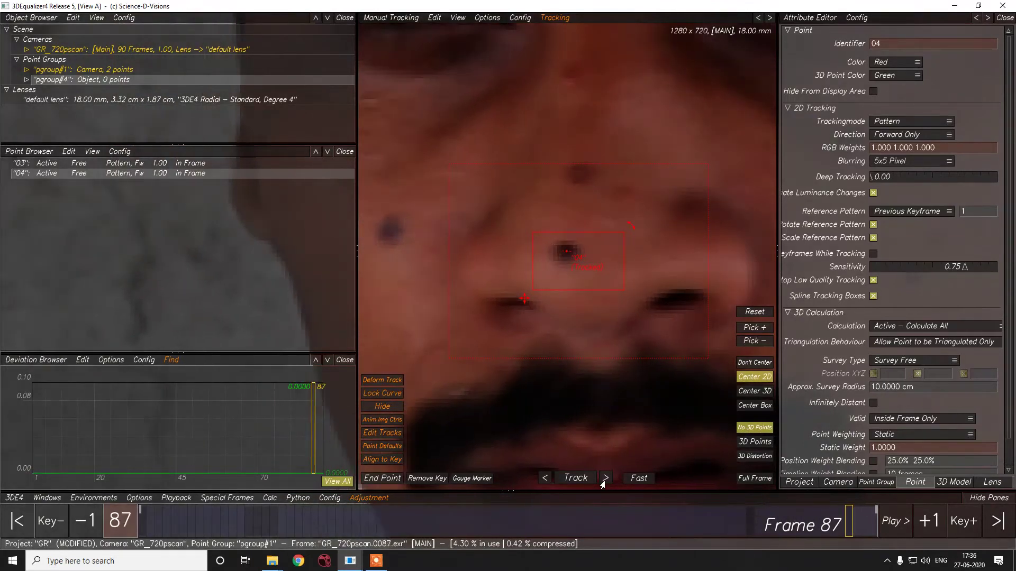
{"action": "left_click", "coordinate": [603, 482]}
Step: Retrack nose point 04 on frames 87 and 88, and carry its track through to frame 90
{"action": "key", "text": "Left"}
{"action": "key", "text": "Right"}
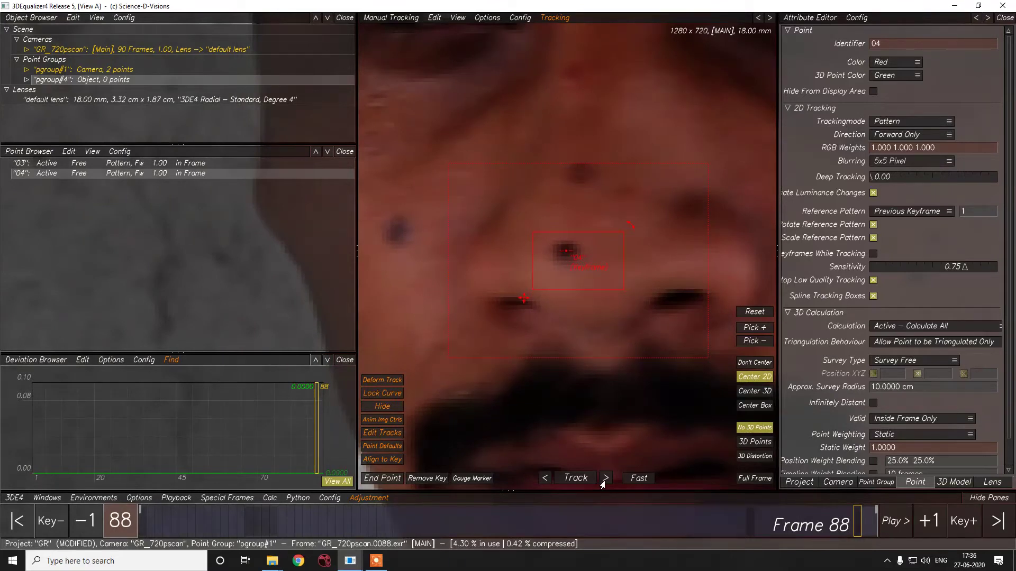
{"action": "key", "text": "Left"}
{"action": "left_click", "coordinate": [604, 479]}
{"action": "key", "text": "Left"}
{"action": "key", "text": "Left"}
{"action": "left_click", "coordinate": [604, 479]}
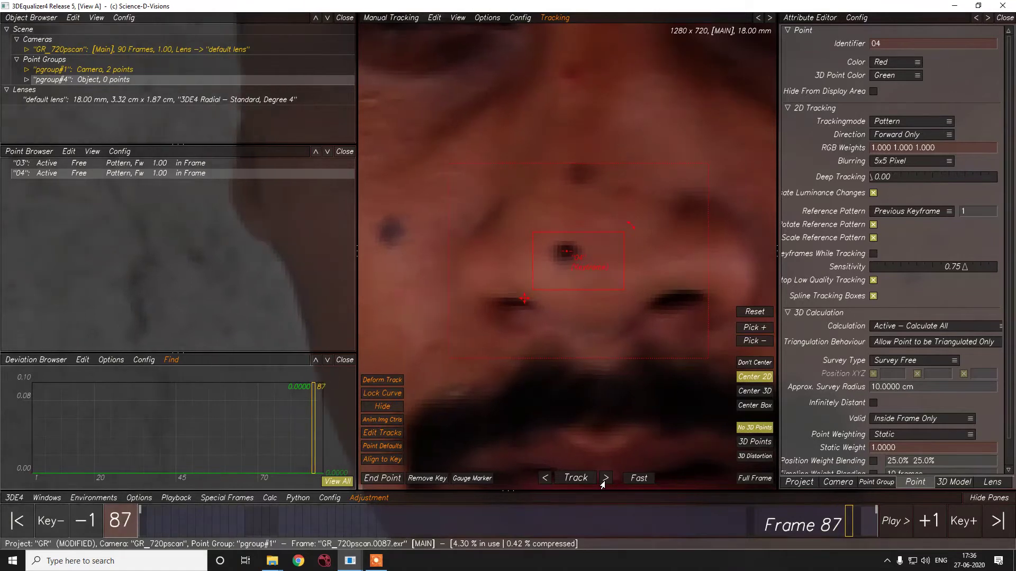
{"action": "left_click", "coordinate": [603, 479]}
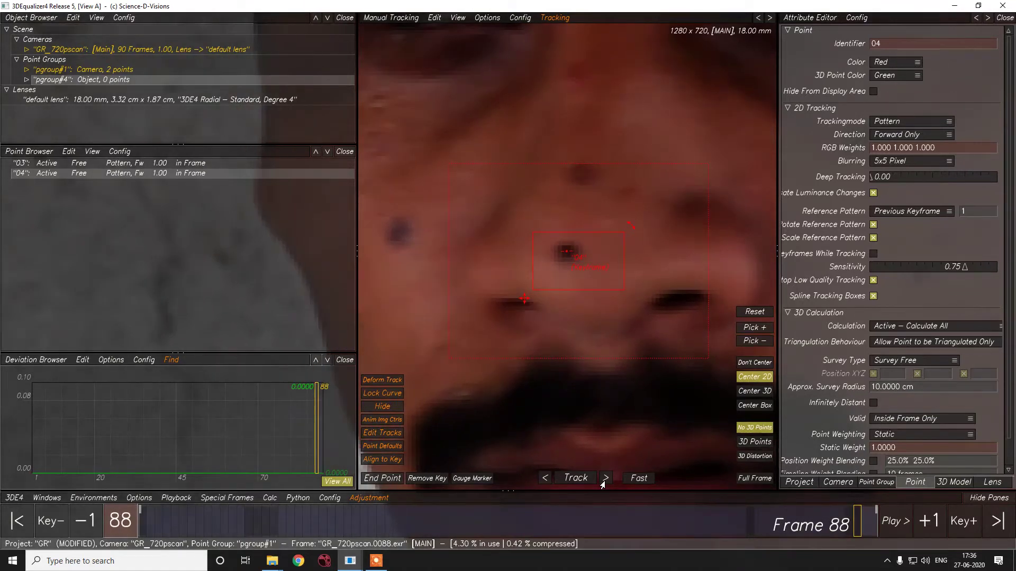
{"action": "left_click", "coordinate": [603, 480]}
{"action": "left_click", "coordinate": [603, 480]}
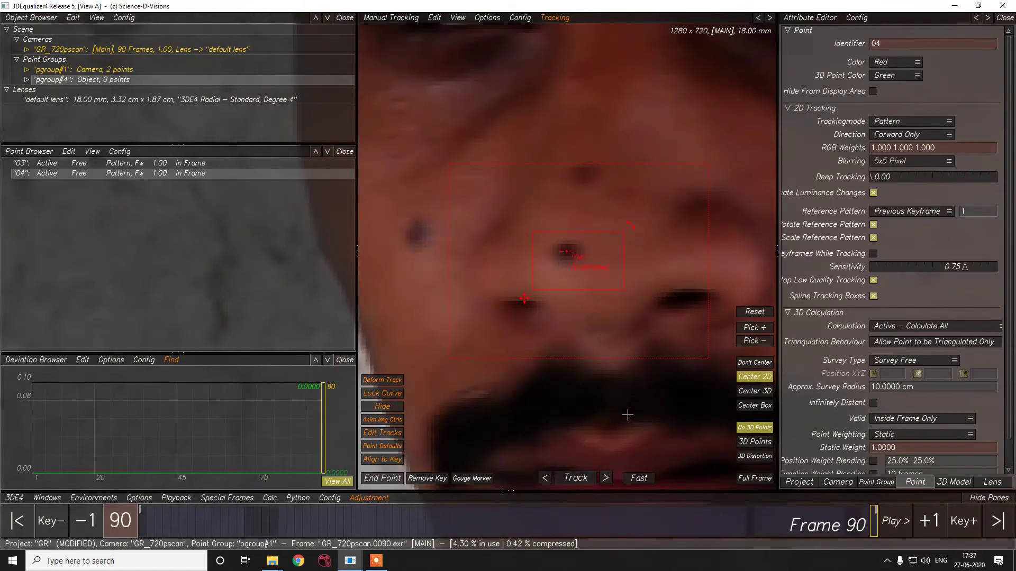
Step: Review the tracks of face points 03 and 04 by scrubbing back through the footage
{"action": "scroll", "coordinate": [628, 414], "scroll_direction": "down", "scroll_amount": 5}
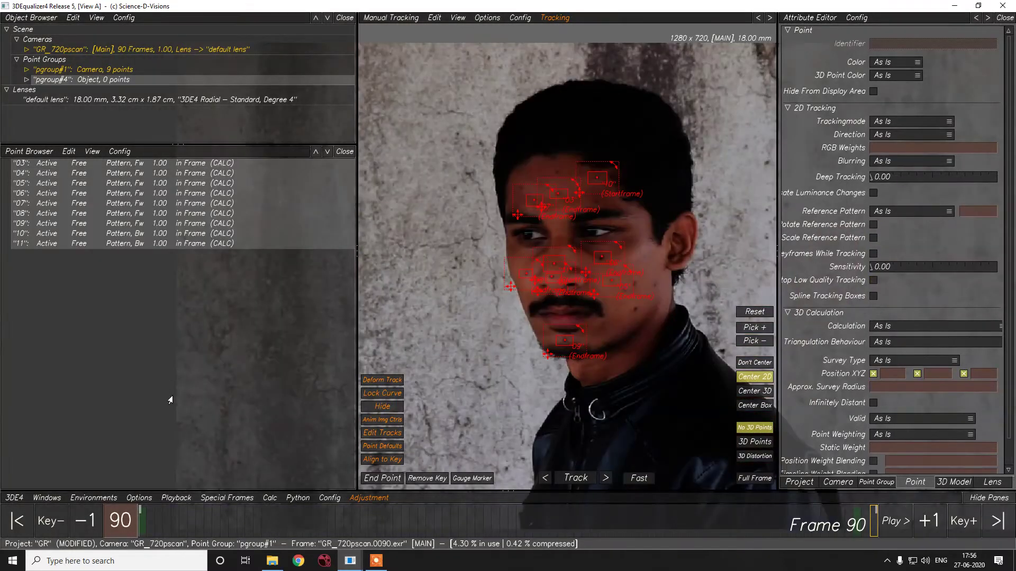
{"action": "mouse_move", "coordinate": [162, 529]}
{"action": "left_mouse_down"}
{"action": "mouse_move", "coordinate": [846, 526]}
{"action": "mouse_move", "coordinate": [652, 513]}
{"action": "mouse_move", "coordinate": [148, 516]}
{"action": "mouse_move", "coordinate": [102, 505]}
{"action": "left_mouse_up"}
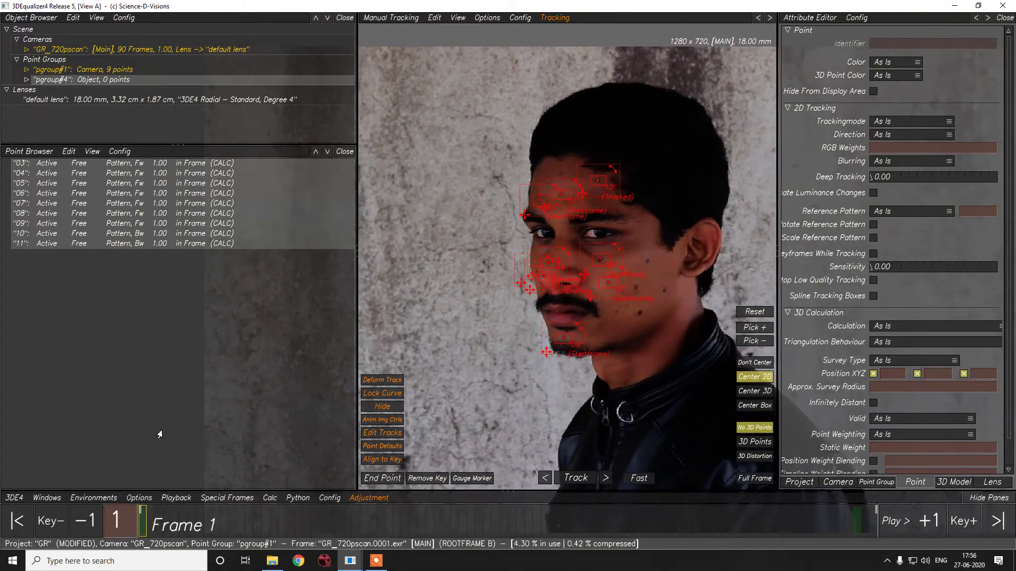
Step: Set the type of pgroup#1 to Object and the type of pgroup#4 to Camera
{"action": "left_click", "coordinate": [78, 74]}
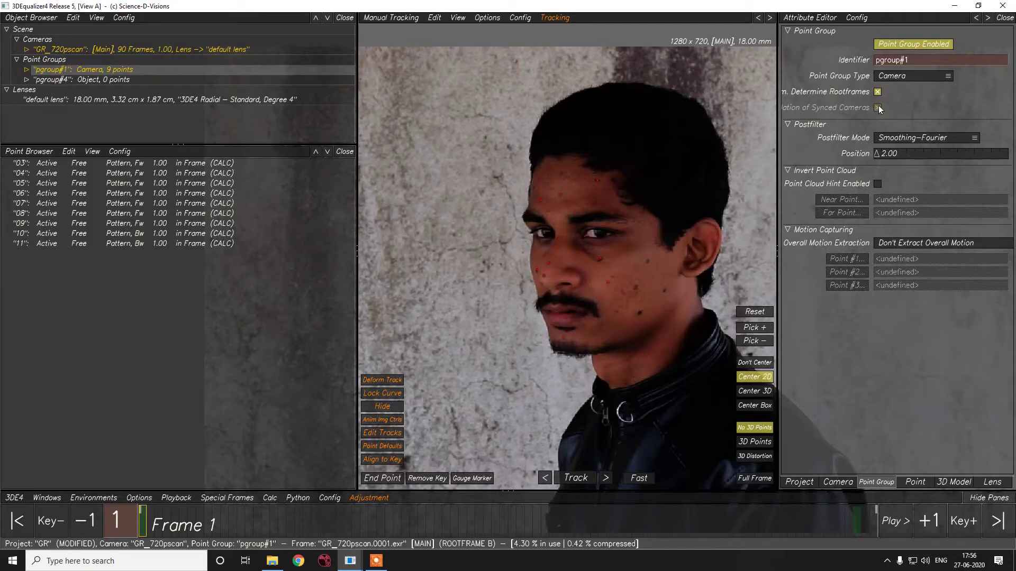
{"action": "left_click", "coordinate": [911, 75]}
{"action": "left_click", "coordinate": [905, 94]}
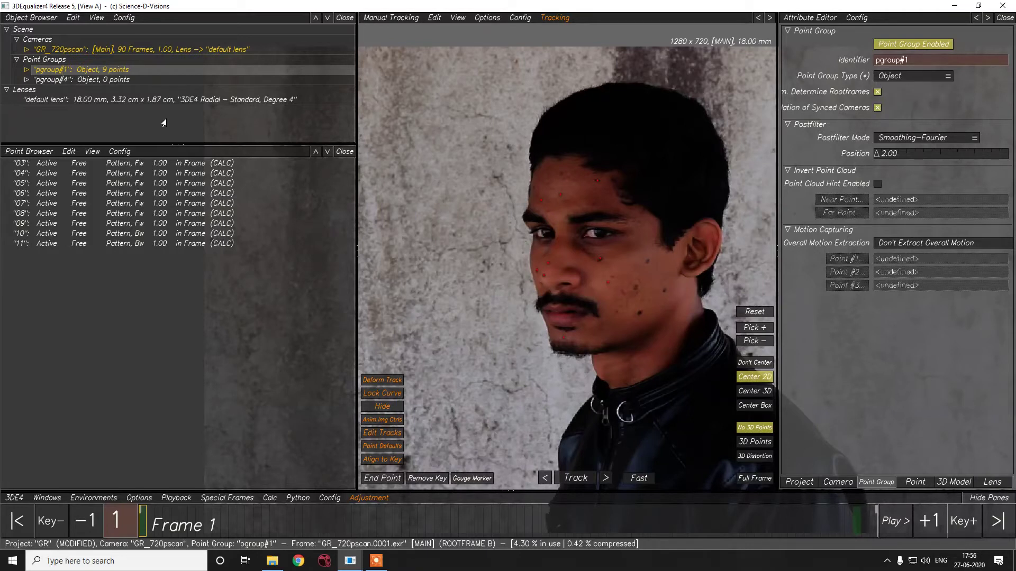
{"action": "left_click", "coordinate": [103, 79]}
{"action": "left_click", "coordinate": [915, 80]}
{"action": "left_click", "coordinate": [898, 68]}
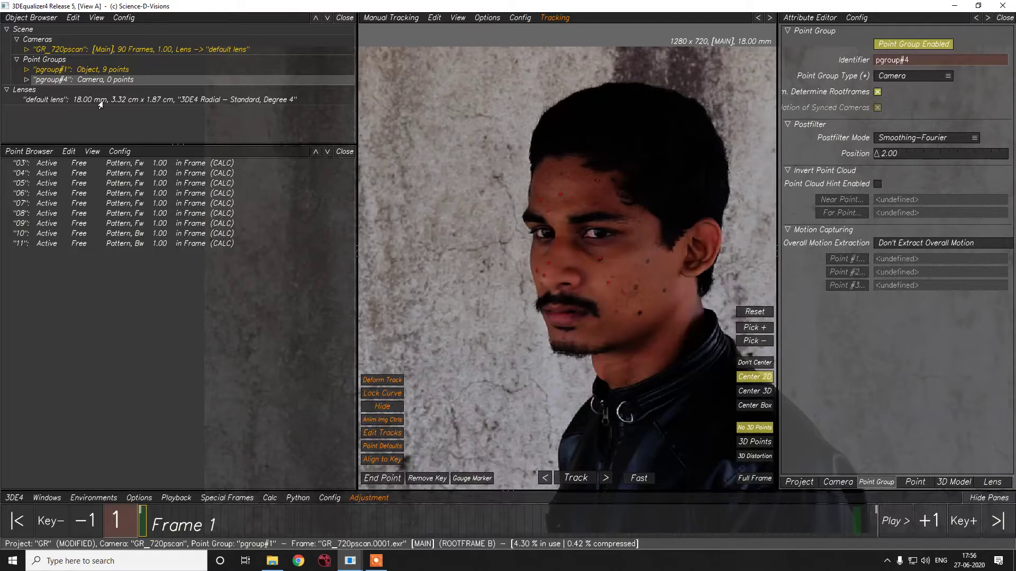
Step: Calculate everything with pgroup#1 as the active point group and use the result
{"action": "left_click", "coordinate": [96, 68]}
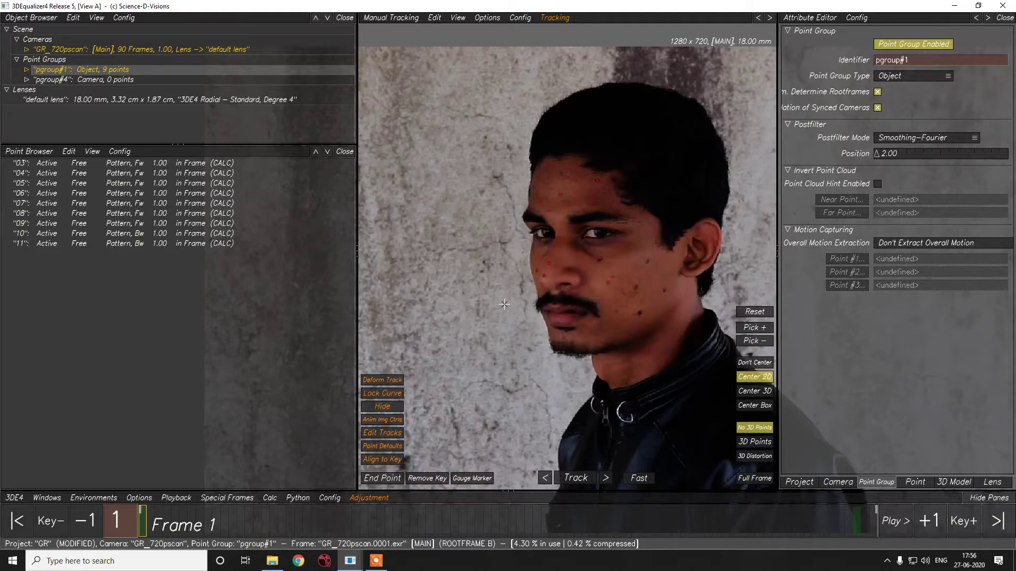
{"action": "key", "text": "alt+c"}
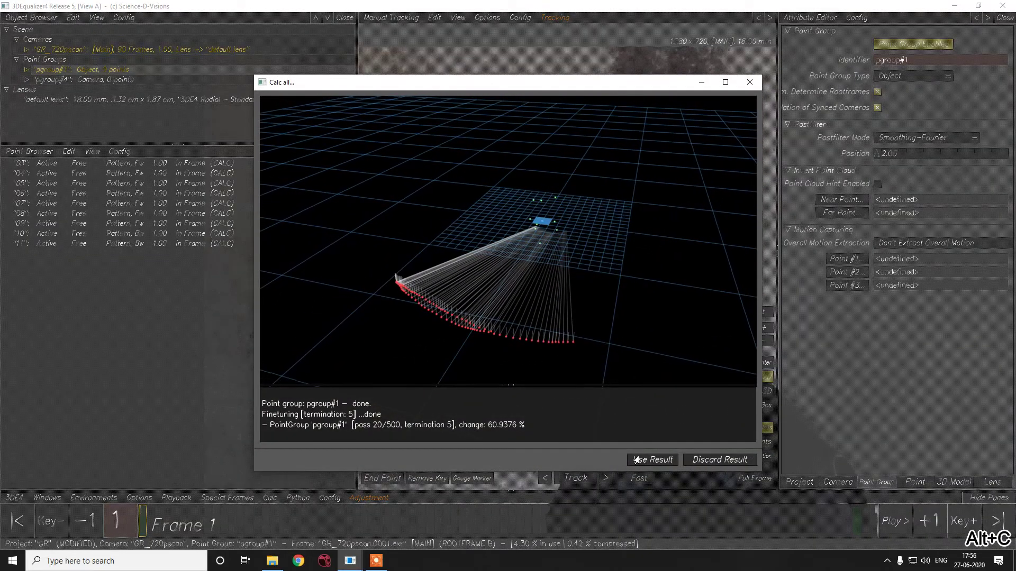
{"action": "left_click", "coordinate": [636, 459]}
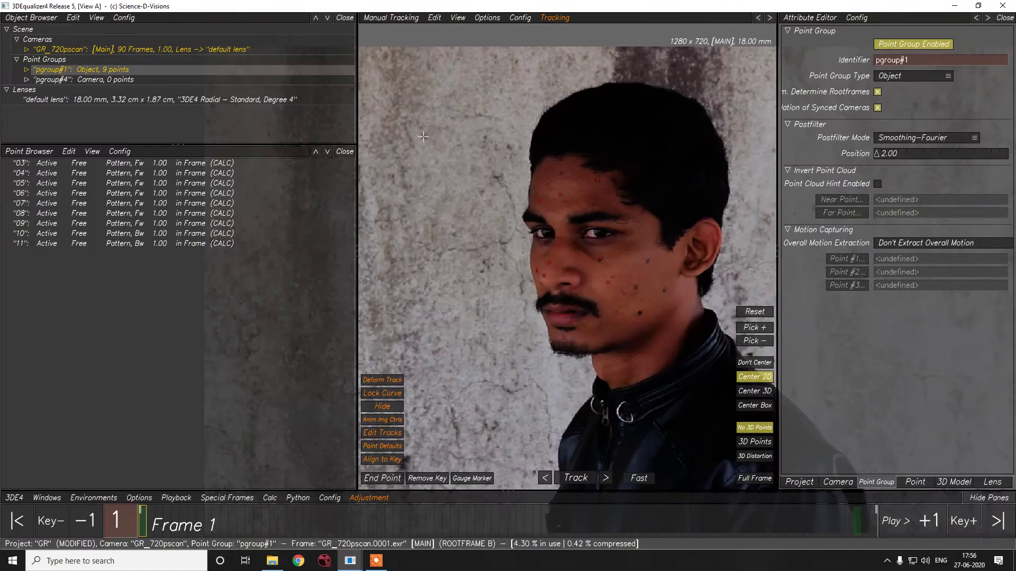
Step: Switch to an environment that includes the Deviation Browser and check the solved point group's deviation curve at the start of the shot
{"action": "left_click", "coordinate": [431, 19]}
{"action": "mouse_move", "coordinate": [453, 19]}
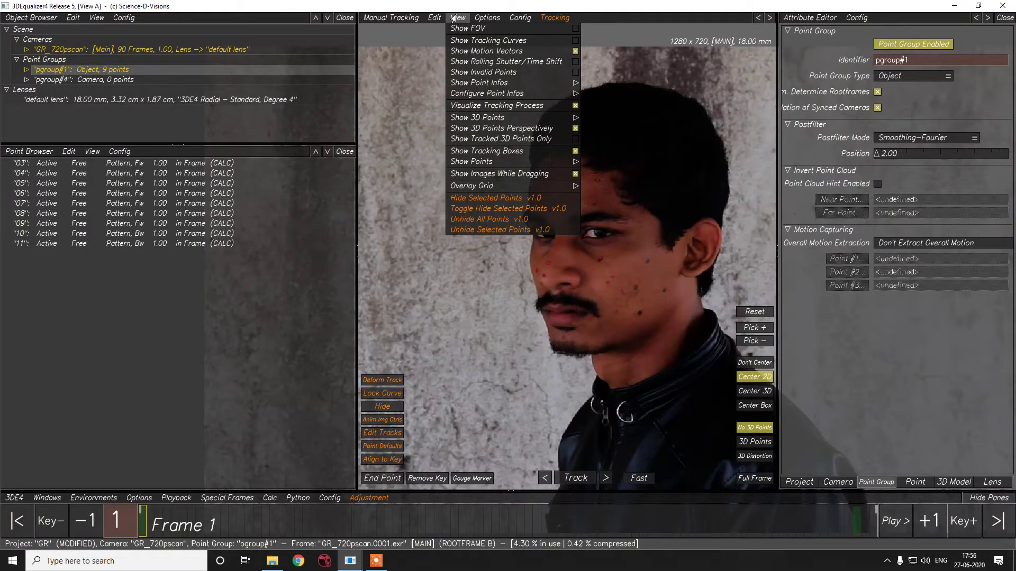
{"action": "left_click", "coordinate": [89, 292]}
{"action": "left_click", "coordinate": [112, 154]}
{"action": "left_click", "coordinate": [115, 437]}
{"action": "left_click", "coordinate": [76, 498]}
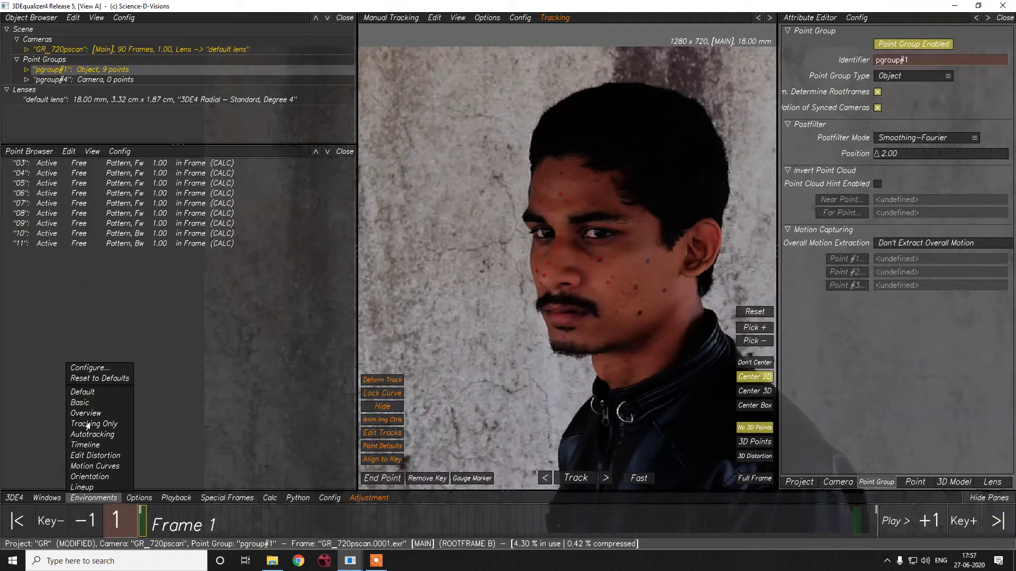
{"action": "left_click", "coordinate": [82, 404]}
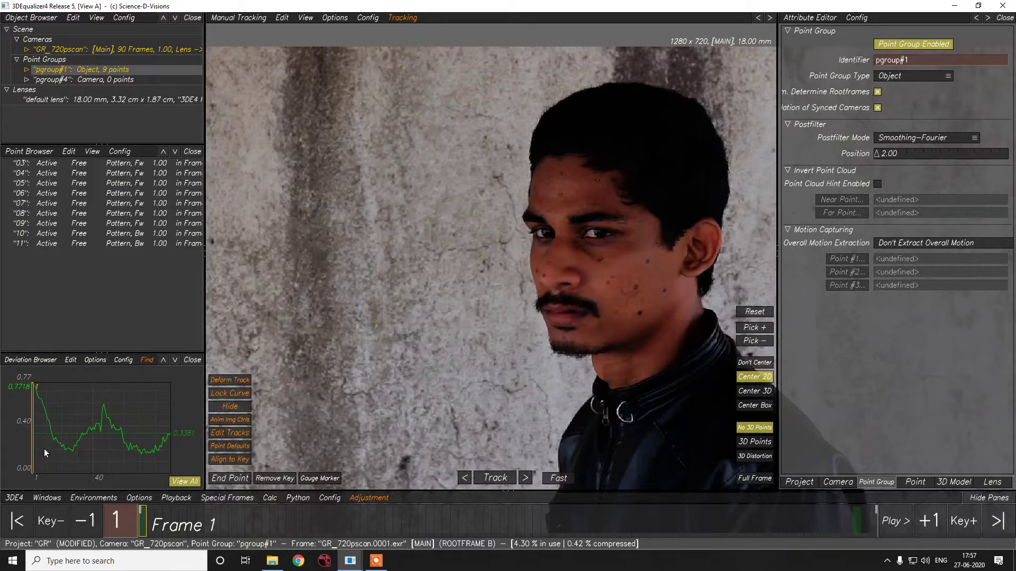
{"action": "left_click_drag", "start_coordinate": [161, 526], "coordinate": [141, 539]}
Step: Export the project as a Maya MEL script named GR_track1.mel in the GR_maya folder, starting at frame 1 with units in cm
{"action": "left_click", "coordinate": [14, 498]}
{"action": "mouse_move", "coordinate": [56, 443]}
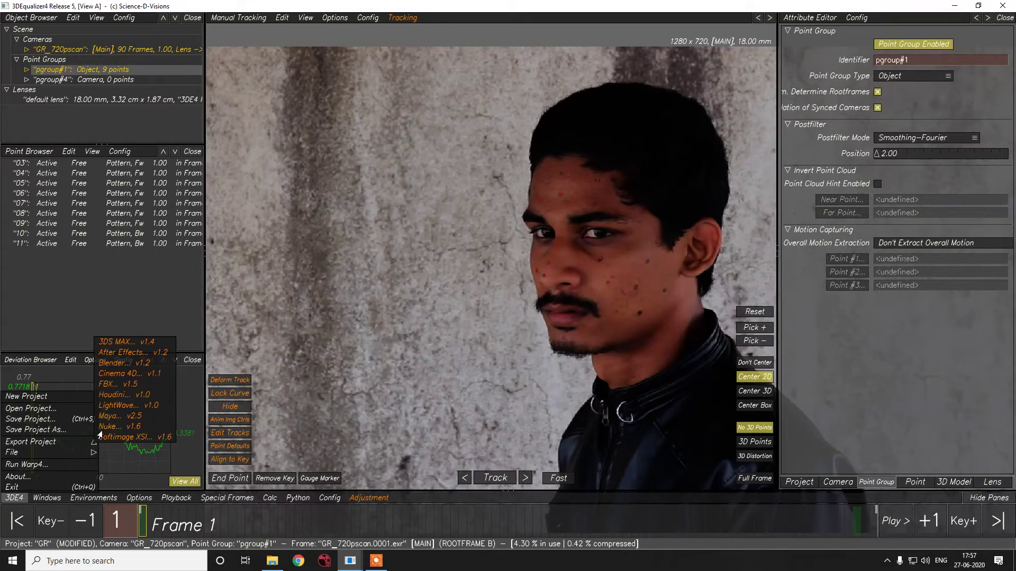
{"action": "left_click", "coordinate": [111, 416]}
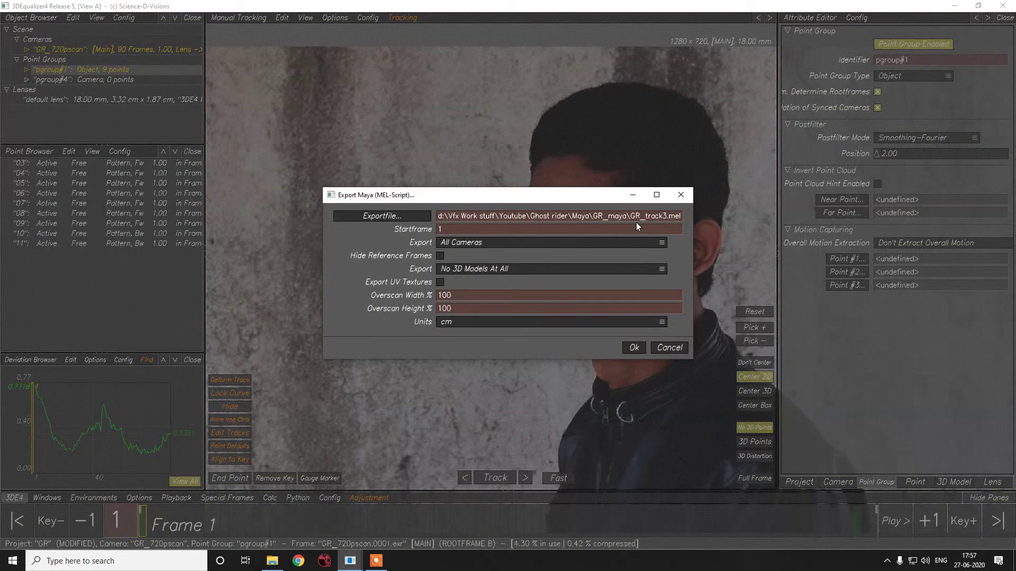
{"action": "left_click", "coordinate": [664, 217]}
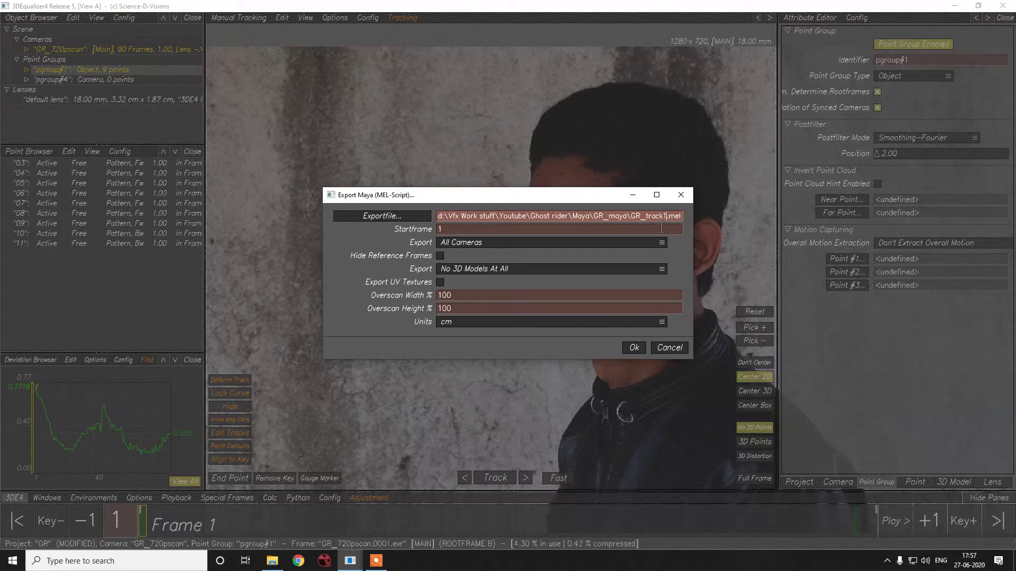
{"action": "left_click", "coordinate": [634, 348]}
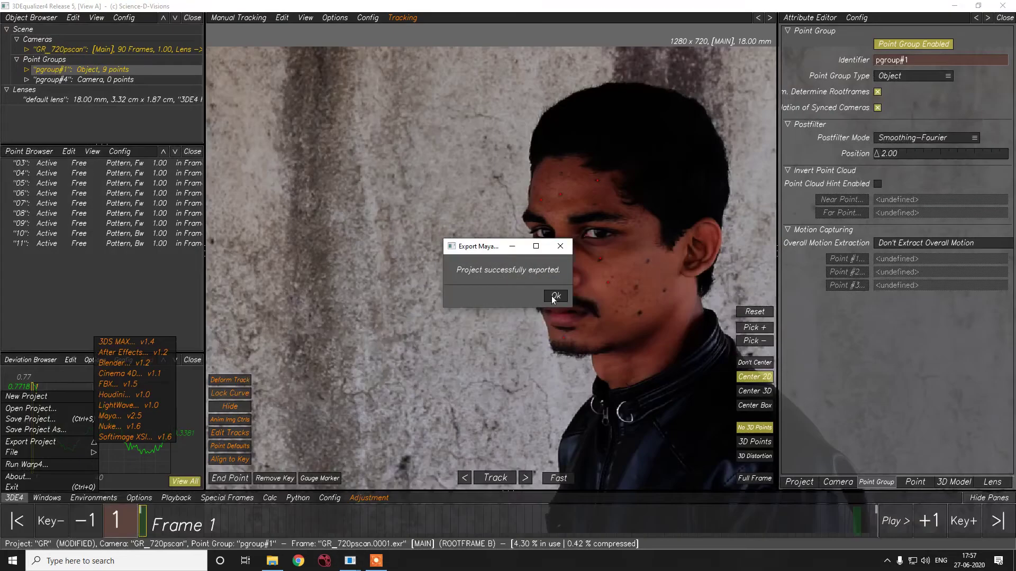
{"action": "left_click", "coordinate": [553, 355]}
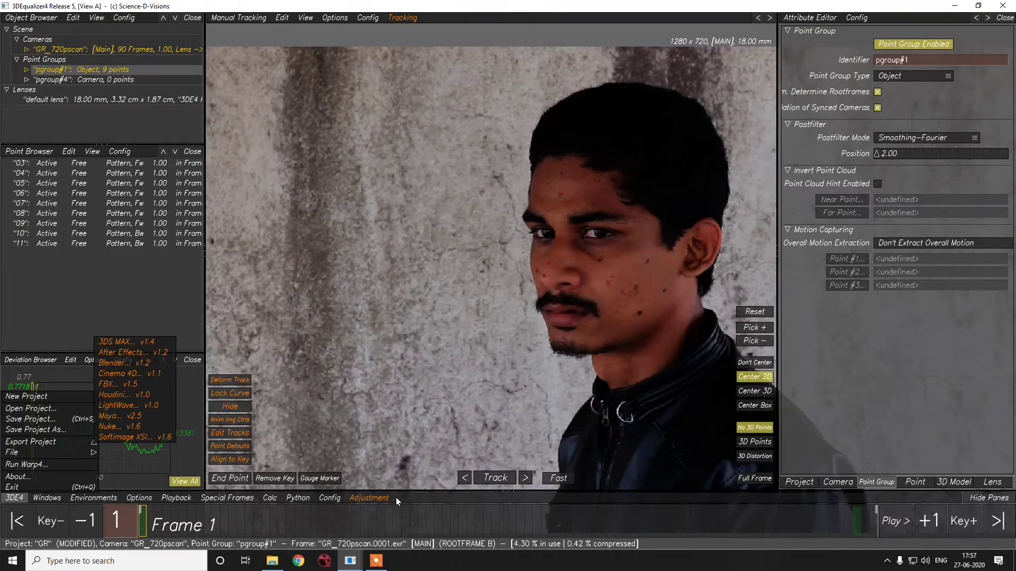
Step: Launch Autodesk Maya 2018
{"action": "key", "text": "super"}
{"action": "type", "text": "maya"}
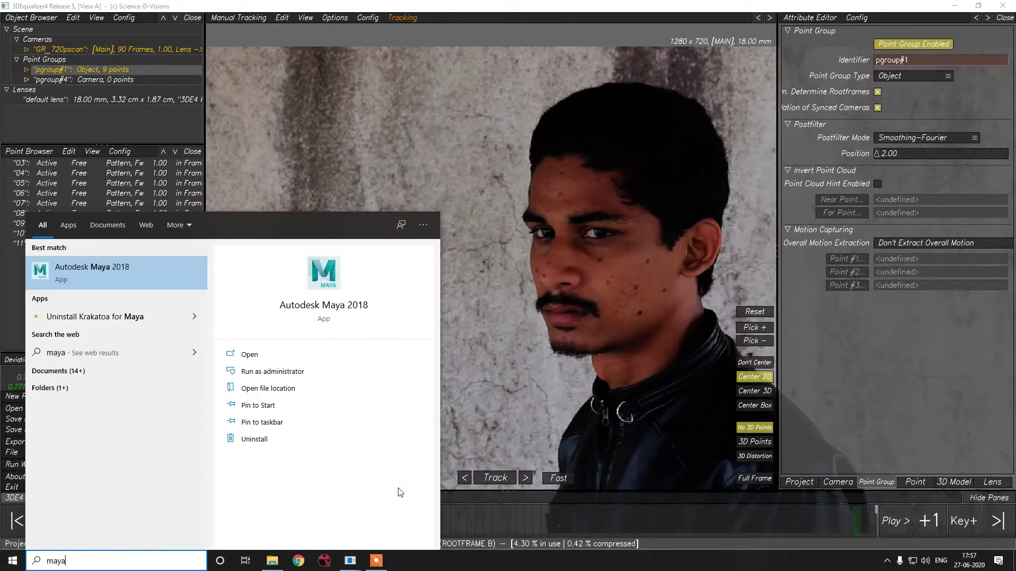
{"action": "key", "text": "Return"}
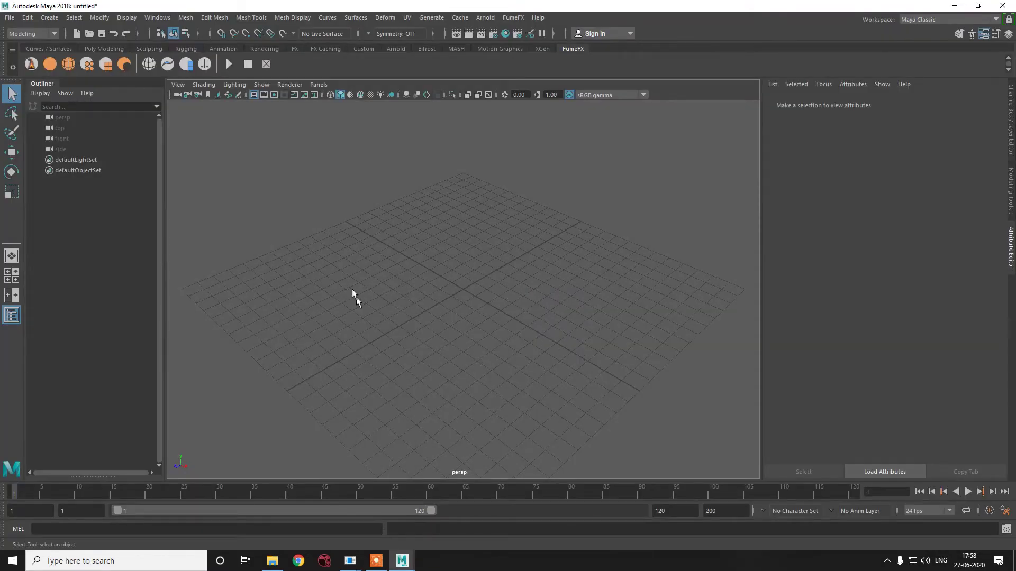
Step: Open GR_track1.mel from the GR_maya project folder and inspect the imported camera and tracking locators
{"action": "key", "text": "ctrl+o"}
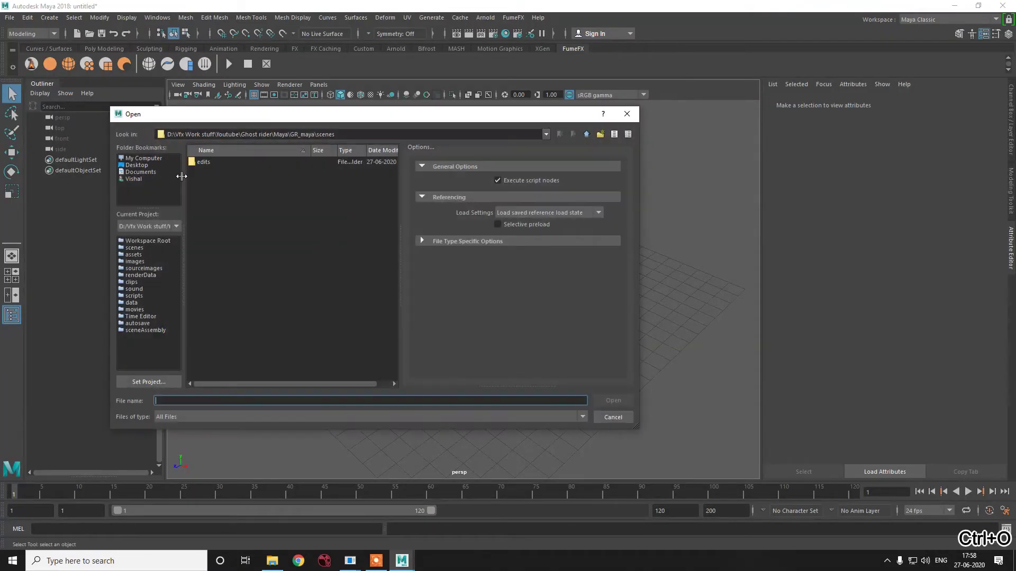
{"action": "left_click", "coordinate": [586, 134]}
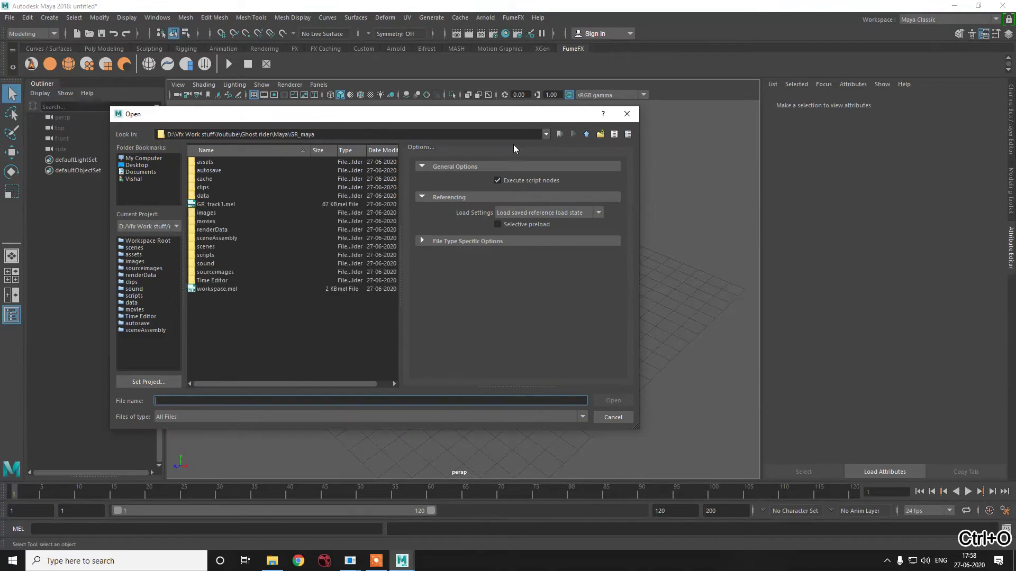
{"action": "double_click", "coordinate": [225, 204]}
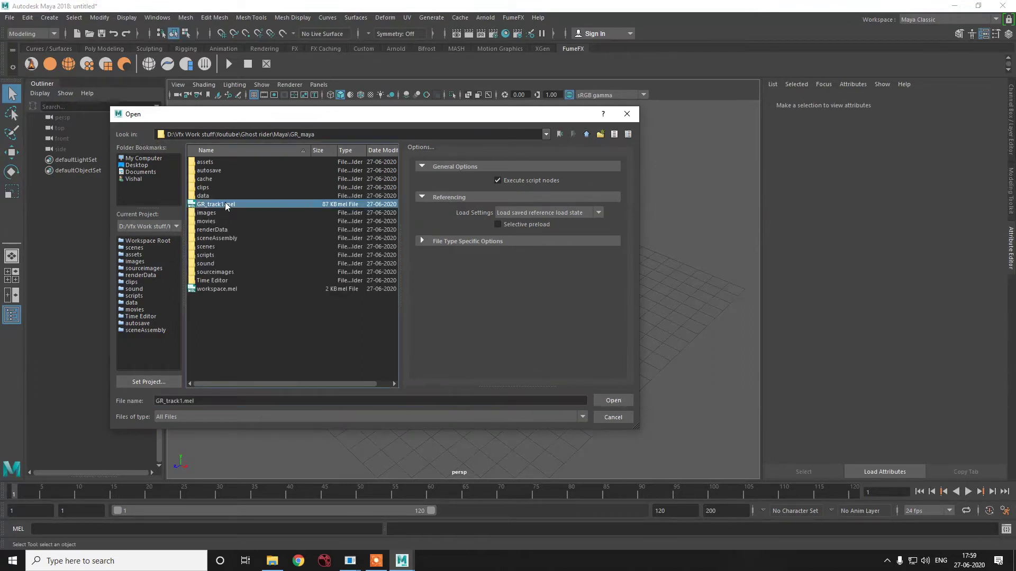
{"action": "scroll", "coordinate": [491, 290], "scroll_direction": "down", "scroll_amount": 15}
{"action": "left_click_drag", "start_coordinate": [329, 178], "coordinate": [672, 412]}
{"action": "scroll", "coordinate": [499, 332], "scroll_direction": "down", "scroll_amount": 2}
{"action": "left_click_drag", "start_coordinate": [408, 156], "coordinate": [700, 416]}
{"action": "scroll", "coordinate": [570, 212], "scroll_direction": "up", "scroll_amount": 3}
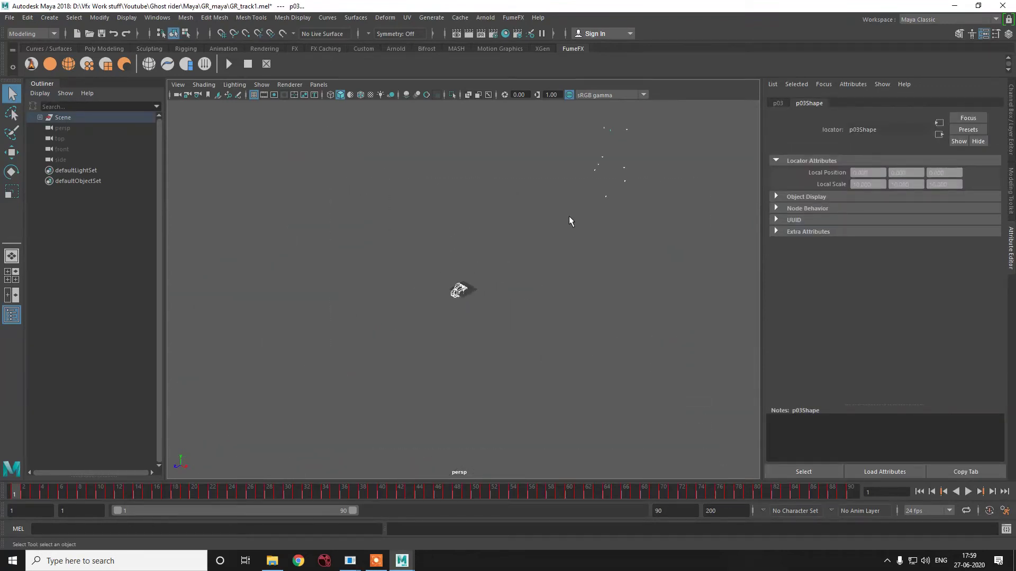
{"action": "key", "text": "f"}
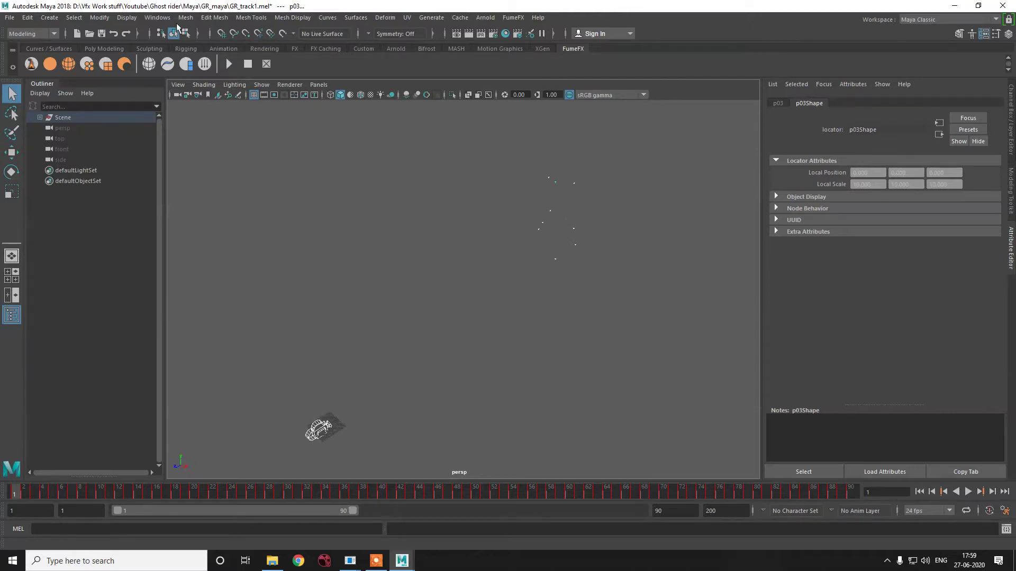
Step: Set Maya's linear working unit to centimeter, save the preferences and clear the locator selection
{"action": "left_click", "coordinate": [158, 18]}
{"action": "mouse_move", "coordinate": [220, 121]}
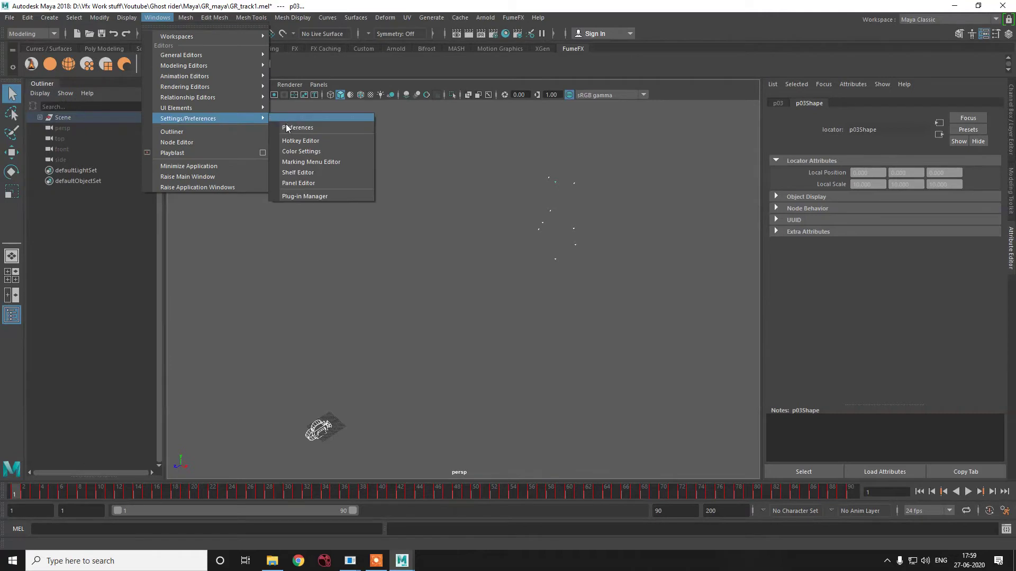
{"action": "left_click", "coordinate": [288, 126]}
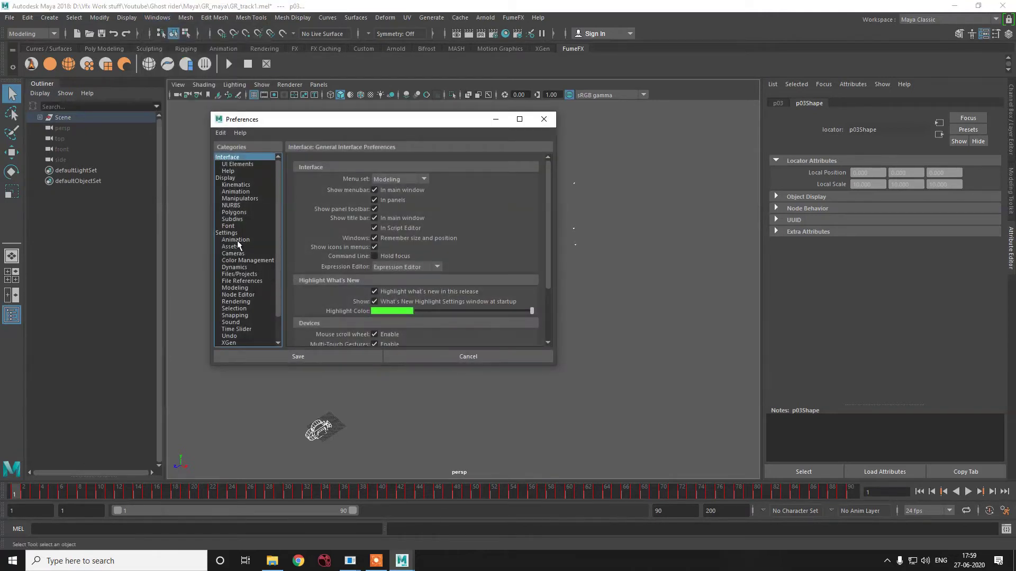
{"action": "left_click", "coordinate": [234, 233]}
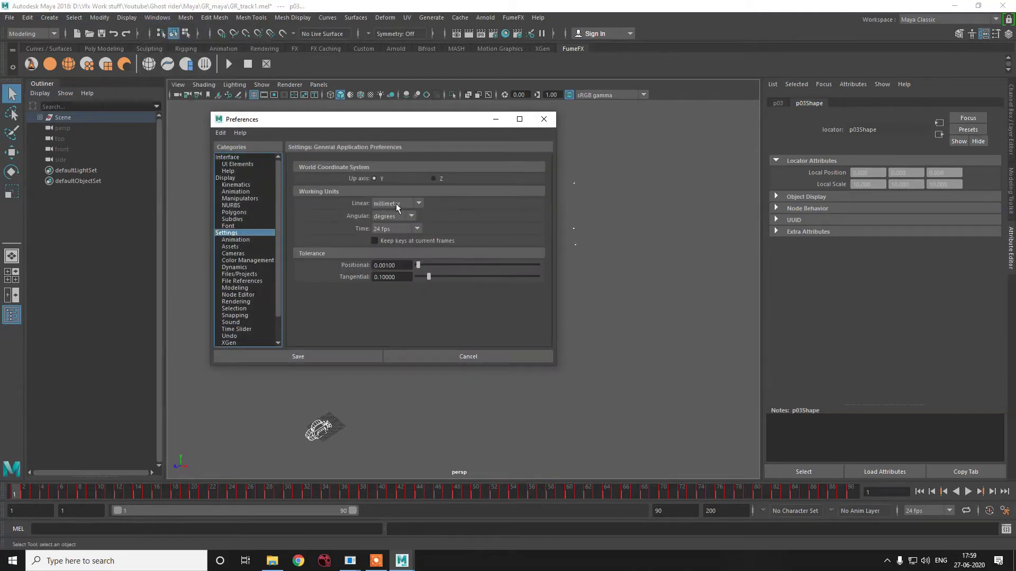
{"action": "left_click", "coordinate": [397, 205]}
{"action": "left_click", "coordinate": [398, 222]}
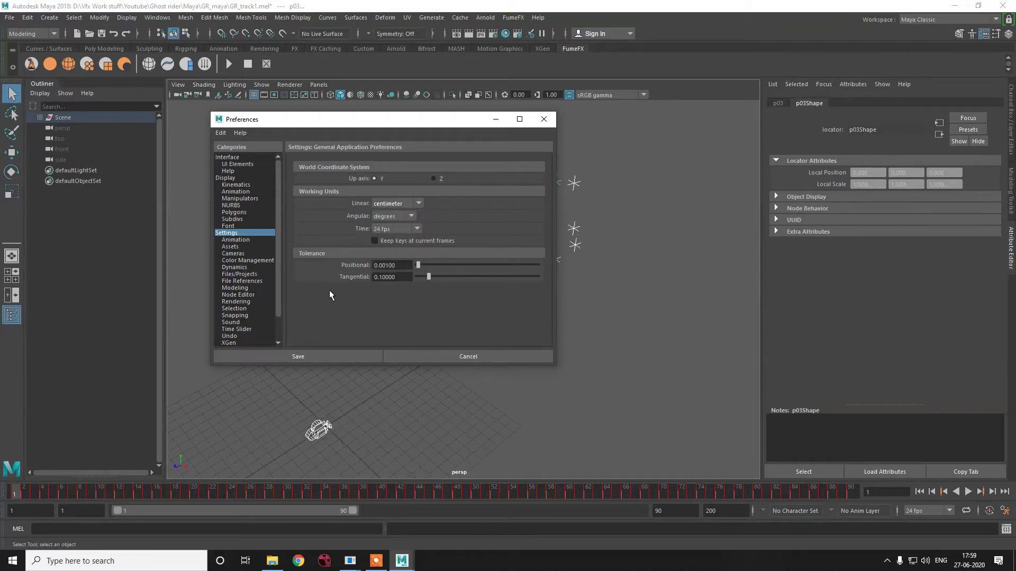
{"action": "left_click", "coordinate": [326, 357]}
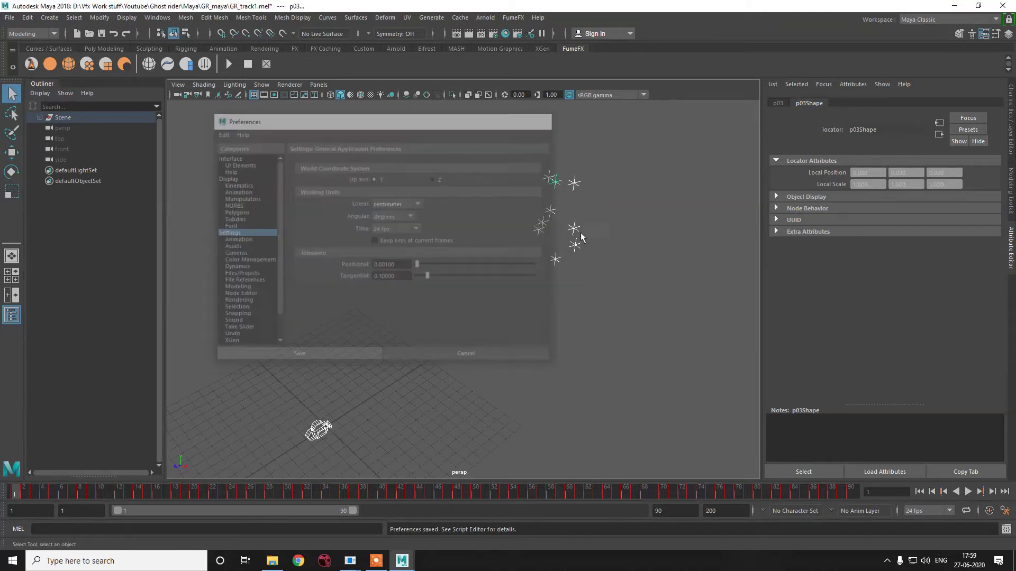
{"action": "left_click", "coordinate": [433, 249]}
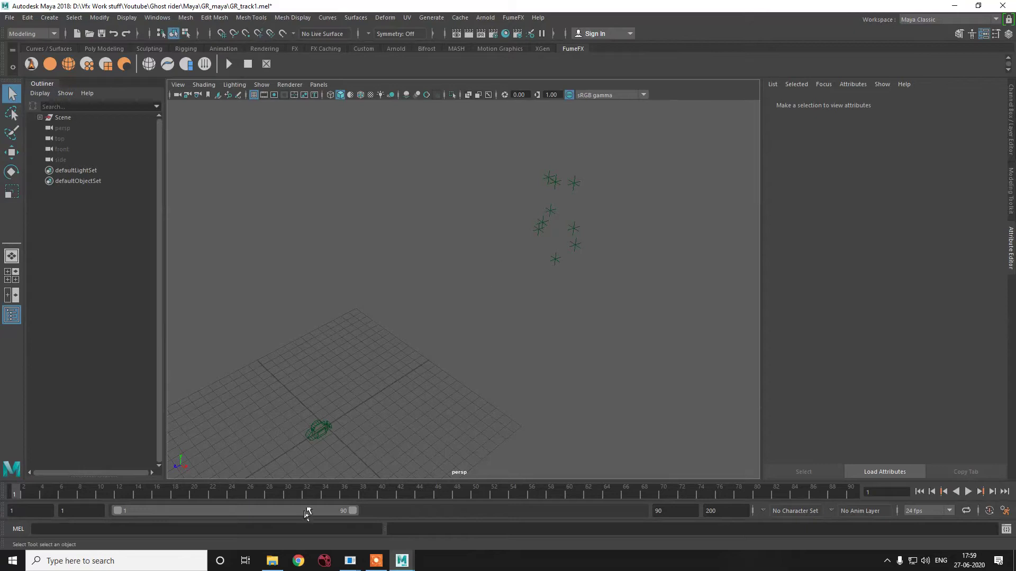
Step: Scrub through the imported tracking animation, return to frame 1 and save GR_track1.mel
{"action": "mouse_move", "coordinate": [355, 496]}
{"action": "left_mouse_down"}
{"action": "mouse_move", "coordinate": [685, 488]}
{"action": "mouse_move", "coordinate": [32, 502]}
{"action": "mouse_move", "coordinate": [151, 469]}
{"action": "mouse_move", "coordinate": [379, 502]}
{"action": "mouse_move", "coordinate": [609, 511]}
{"action": "mouse_move", "coordinate": [841, 492]}
{"action": "mouse_move", "coordinate": [193, 495]}
{"action": "left_mouse_up"}
{"action": "mouse_move", "coordinate": [169, 458]}
{"action": "left_mouse_down"}
{"action": "mouse_move", "coordinate": [16, 465]}
{"action": "mouse_move", "coordinate": [14, 455]}
{"action": "left_mouse_up"}
{"action": "key", "text": "ctrl+s"}
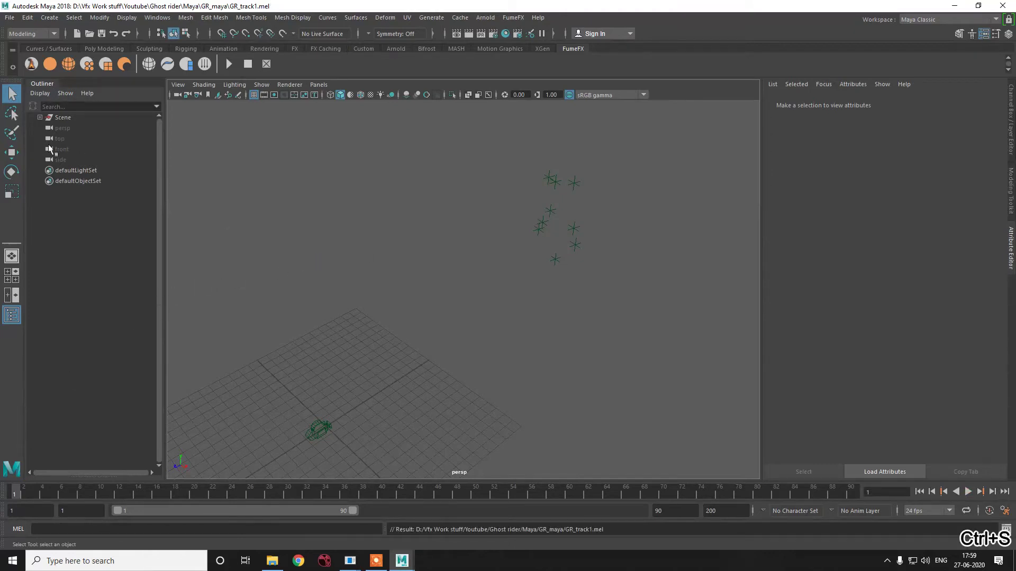
Step: Save the scene as a Maya Binary file named GR_track_v001 in the project's scenes folder
{"action": "left_click", "coordinate": [10, 17]}
{"action": "left_click", "coordinate": [38, 71]}
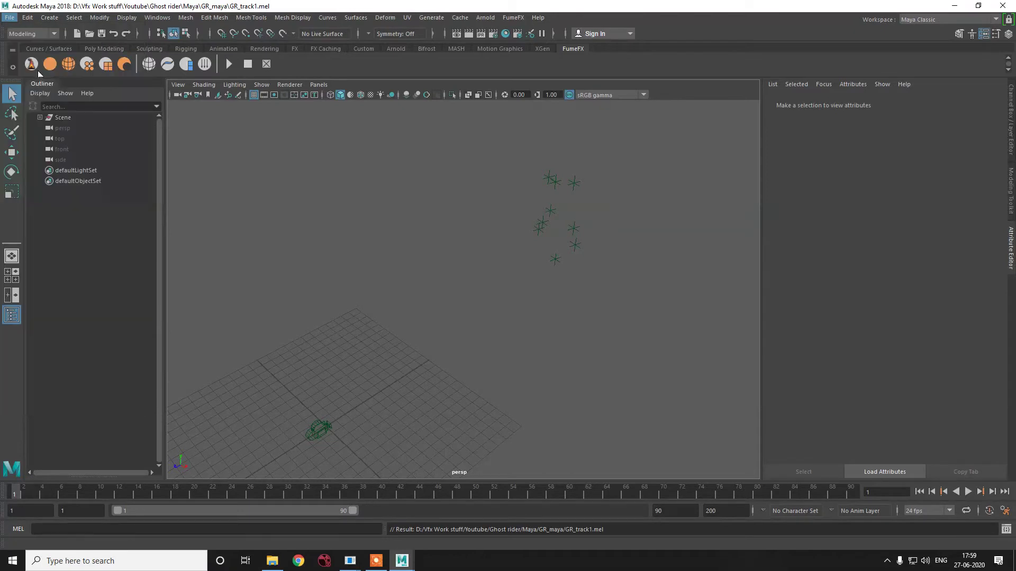
{"action": "double_click", "coordinate": [205, 238]}
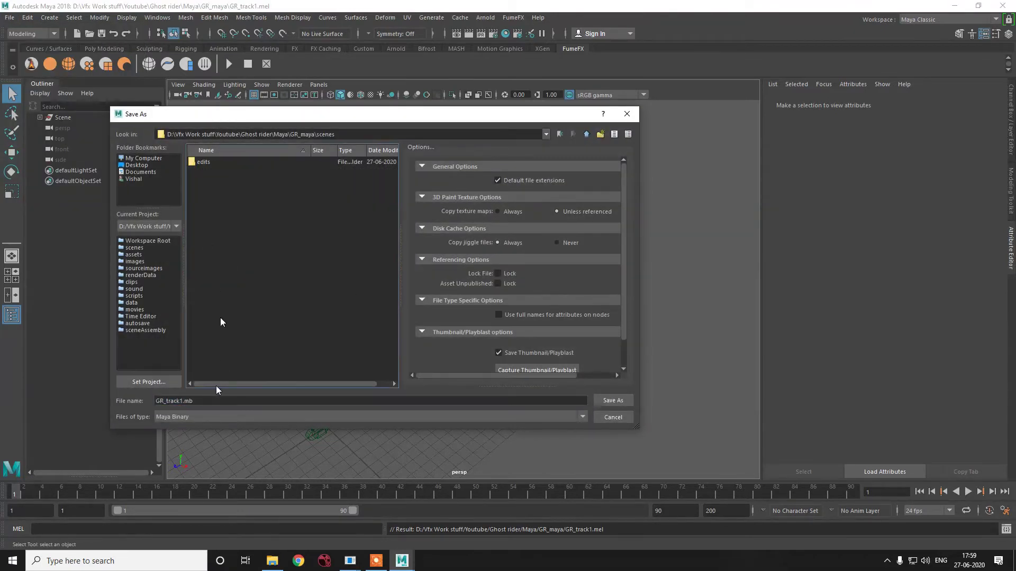
{"action": "left_click", "coordinate": [183, 402]}
{"action": "left_click", "coordinate": [184, 403]}
{"action": "left_click_drag", "start_coordinate": [210, 403], "coordinate": [181, 401]}
{"action": "key", "text": "BackSpace"}
{"action": "key", "text": "BackSpace"}
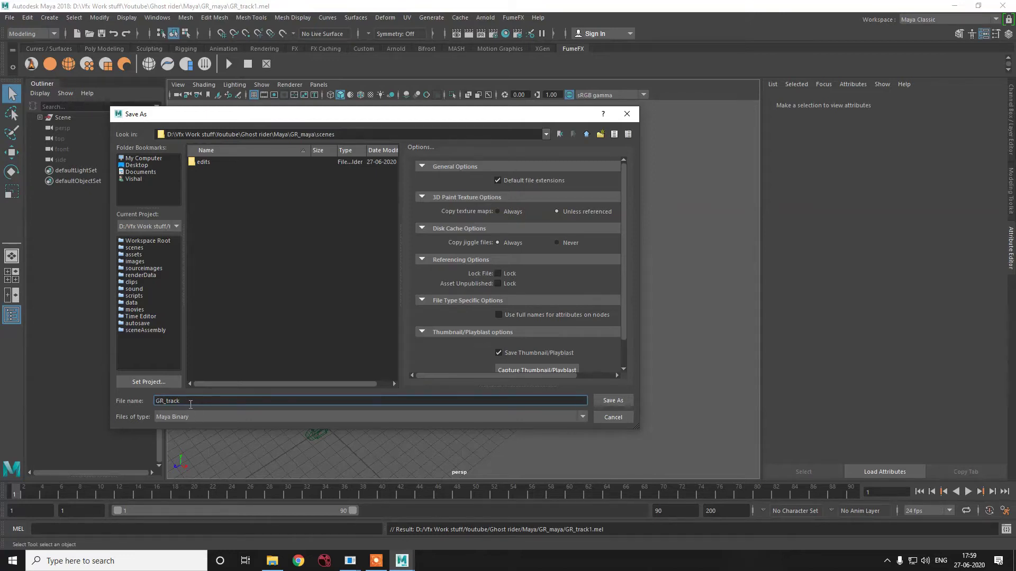
{"action": "type", "text": "_v001"}
{"action": "key", "text": "Return"}
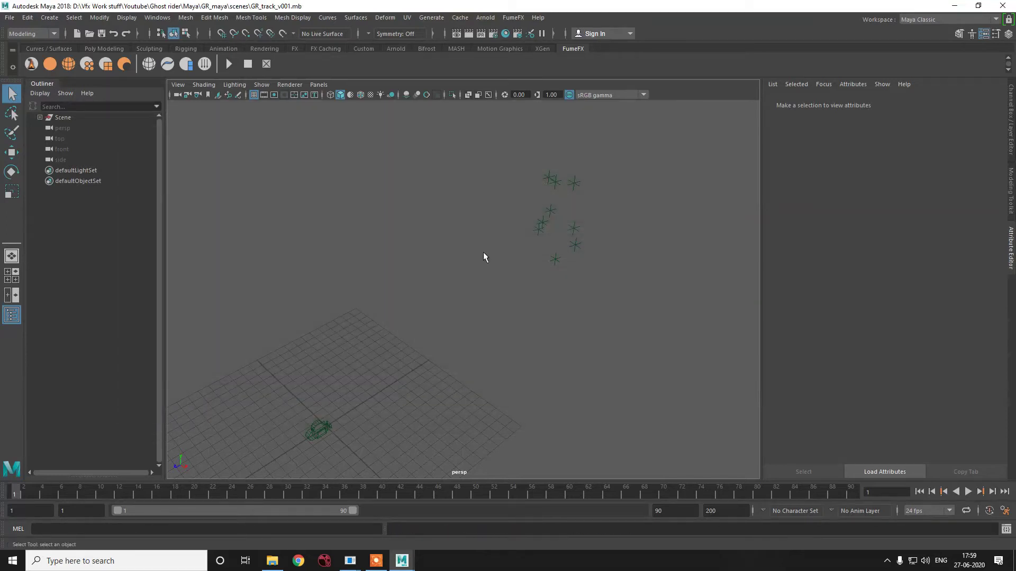
{"action": "left_click_drag", "start_coordinate": [412, 370], "coordinate": [385, 355]}
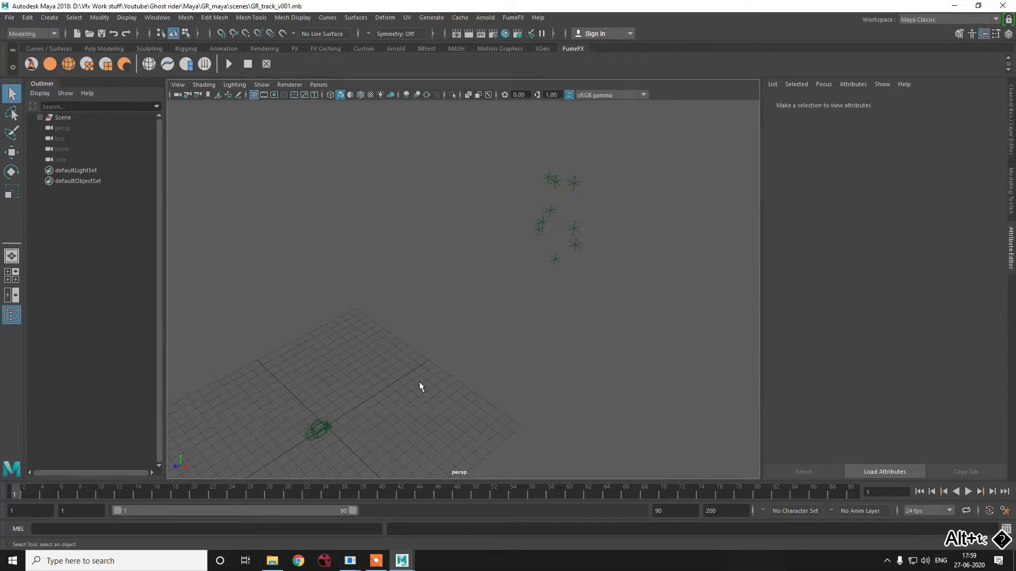
Step: Import skull.fbx from the Ghost rider project's 3d model folder into the scene
{"action": "left_click", "coordinate": [10, 17]}
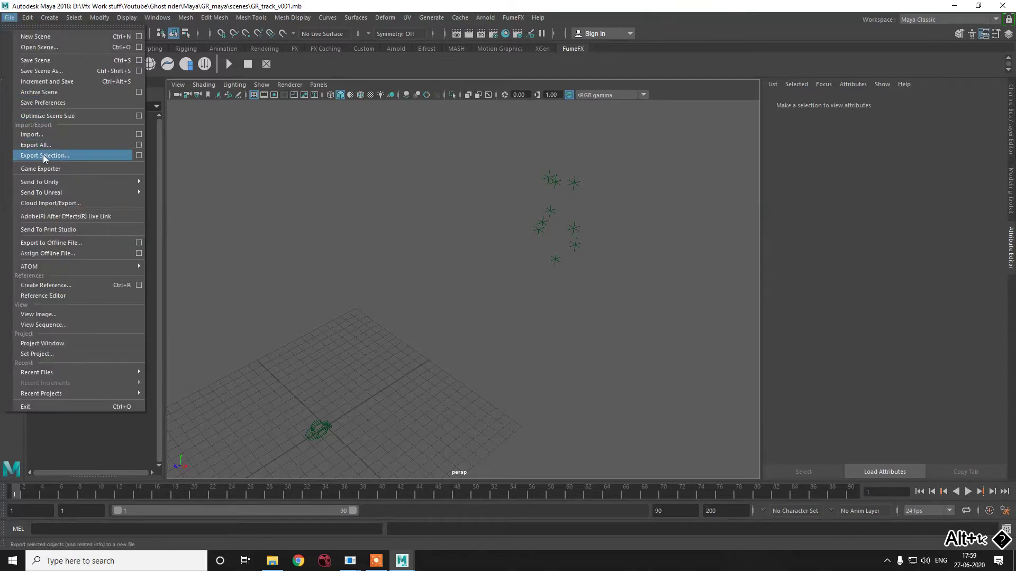
{"action": "left_click", "coordinate": [54, 137]}
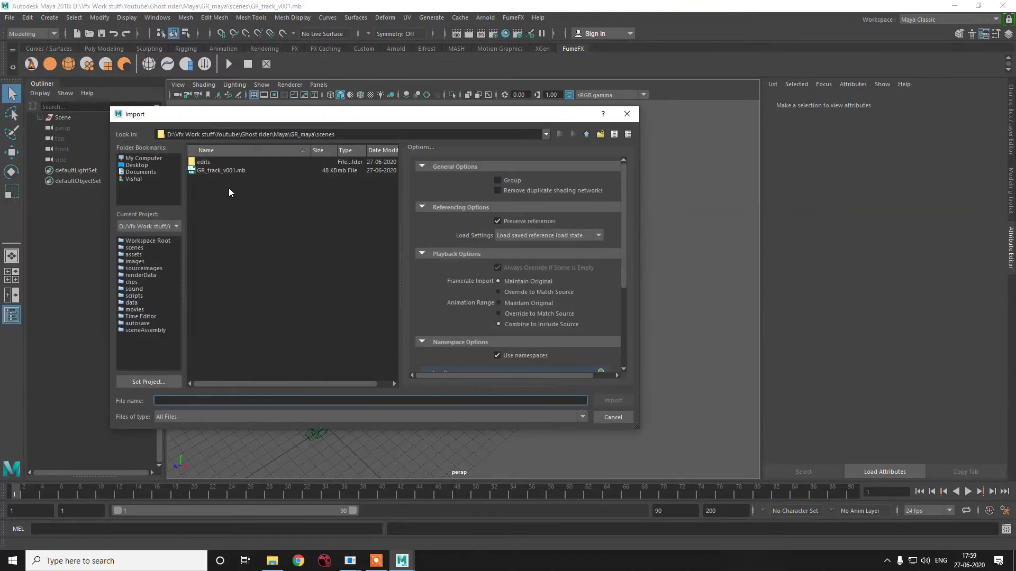
{"action": "left_click", "coordinate": [584, 135]}
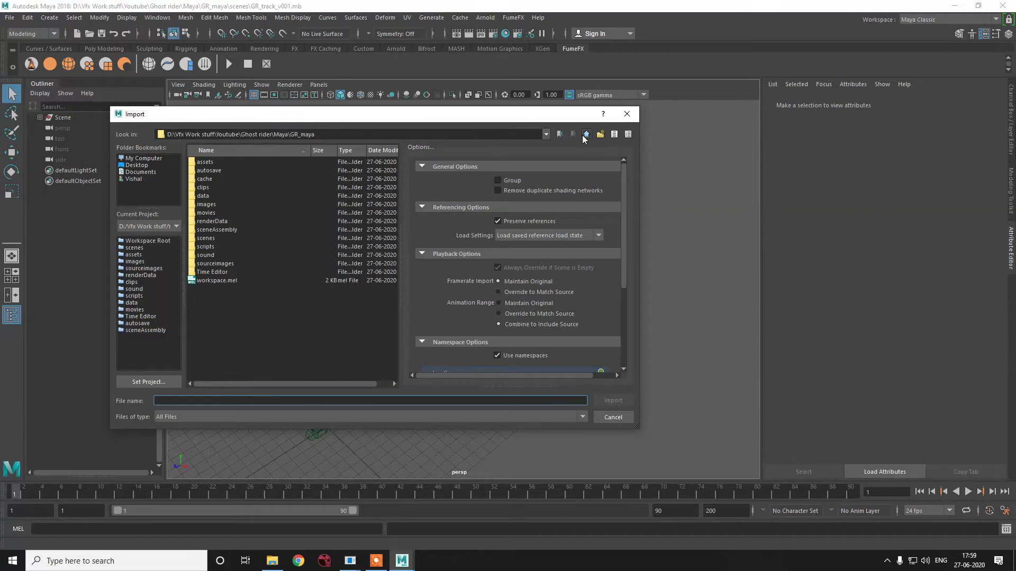
{"action": "left_click", "coordinate": [585, 135]}
{"action": "left_click", "coordinate": [586, 135]}
{"action": "double_click", "coordinate": [246, 162]}
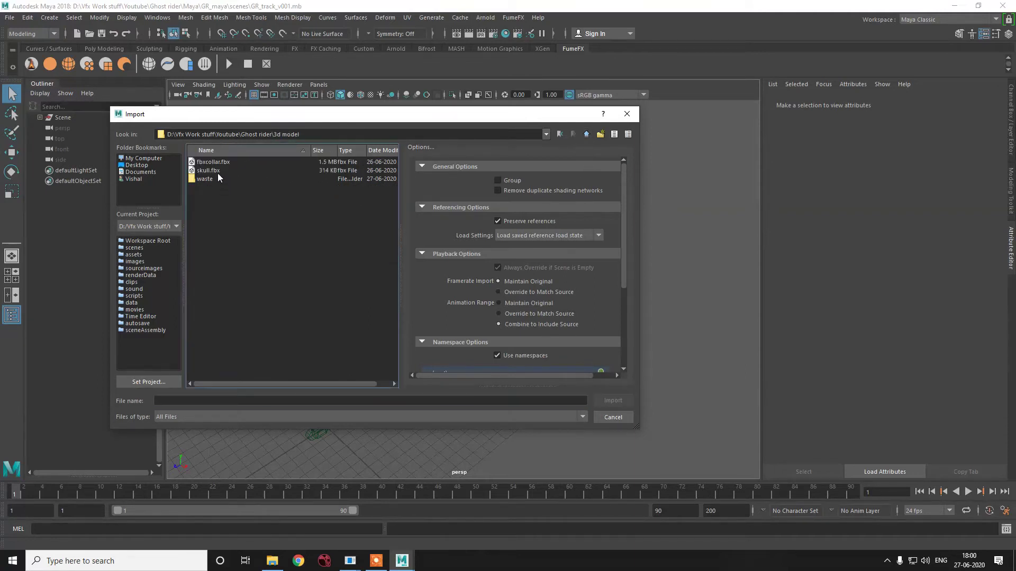
{"action": "left_click", "coordinate": [226, 162]}
{"action": "left_click", "coordinate": [226, 170]}
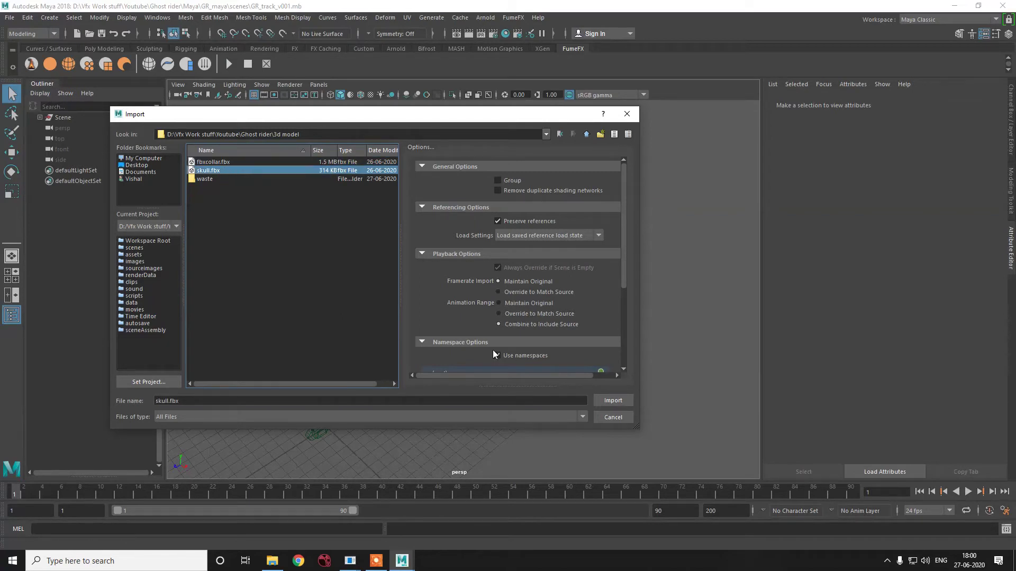
{"action": "left_click", "coordinate": [612, 401]}
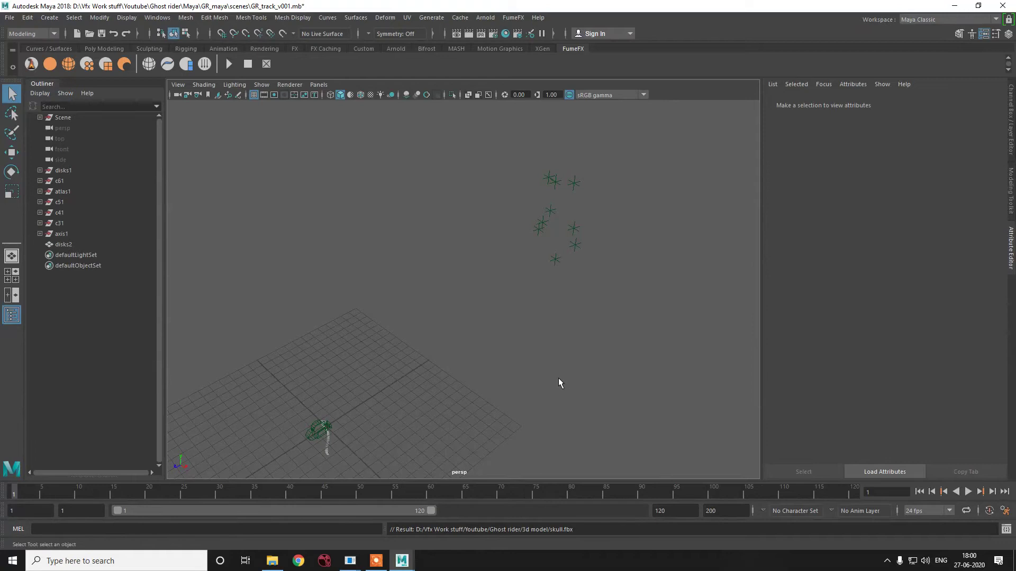
Step: Move the Skull model from the grid's center to the cluster of tracking locators in the perspective view
{"action": "key", "text": "a"}
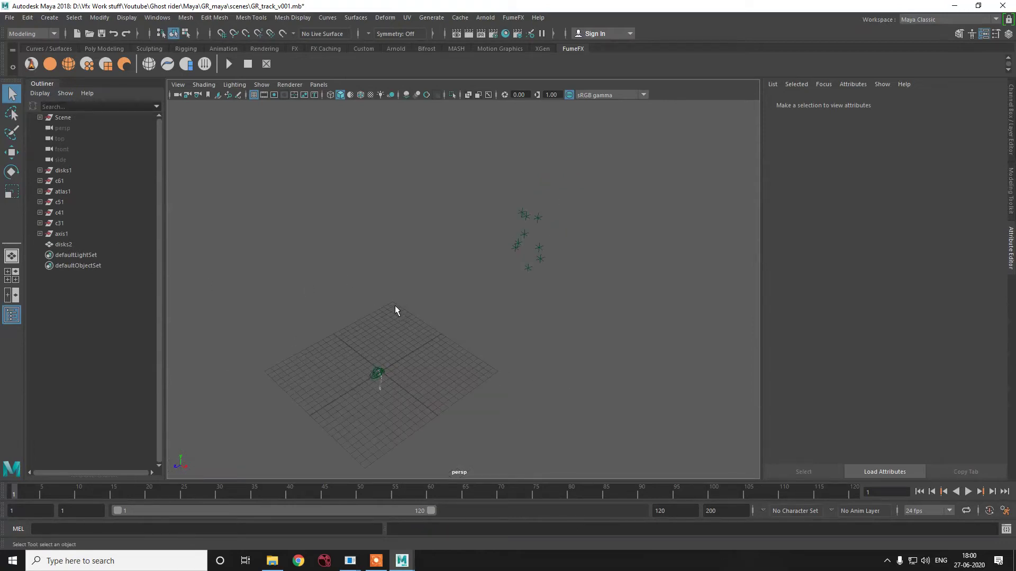
{"action": "left_click", "coordinate": [386, 370]}
{"action": "scroll", "coordinate": [385, 373], "scroll_direction": "up", "scroll_amount": 5}
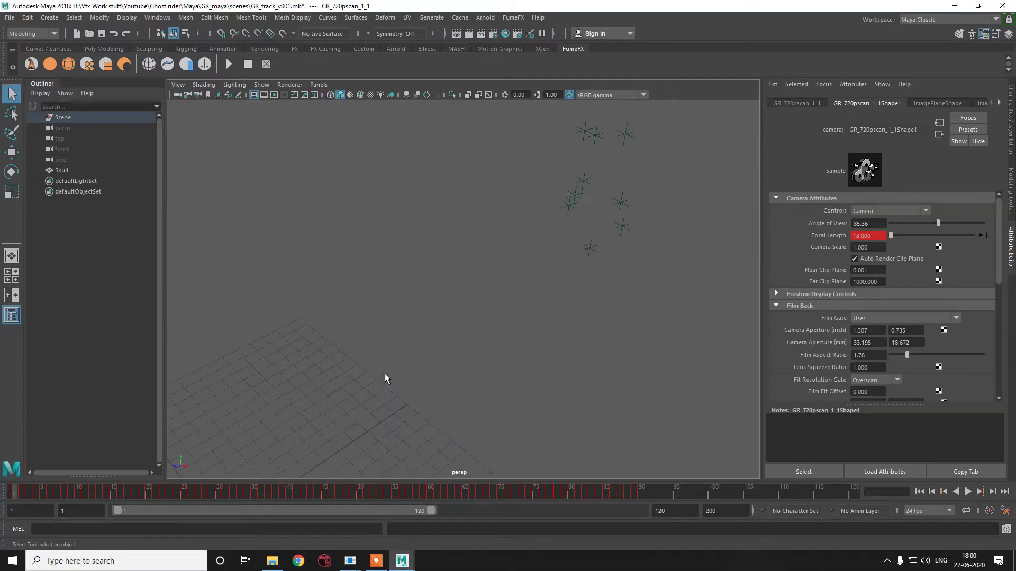
{"action": "scroll", "coordinate": [368, 368], "scroll_direction": "down", "scroll_amount": 2}
{"action": "left_click", "coordinate": [340, 369]}
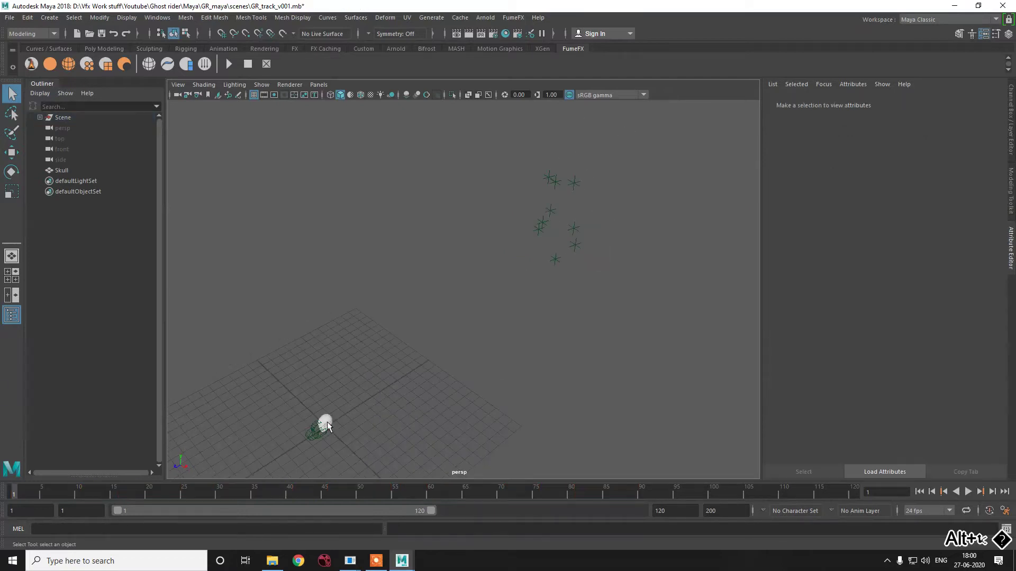
{"action": "left_click", "coordinate": [328, 422]}
{"action": "key", "text": "w"}
{"action": "left_click_drag", "start_coordinate": [287, 464], "coordinate": [531, 318]}
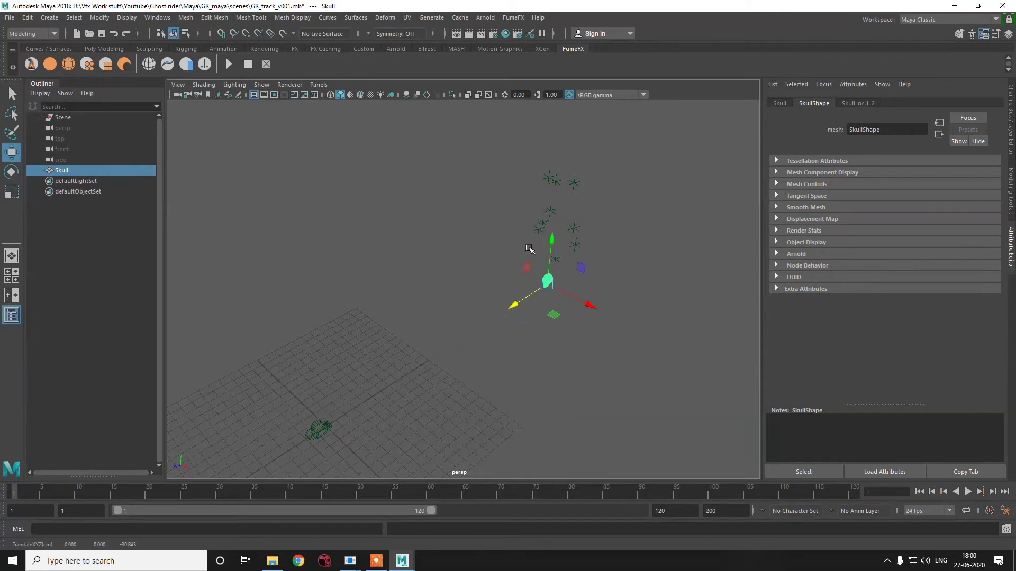
{"action": "left_click_drag", "start_coordinate": [551, 251], "coordinate": [555, 316], "text": "alt"}
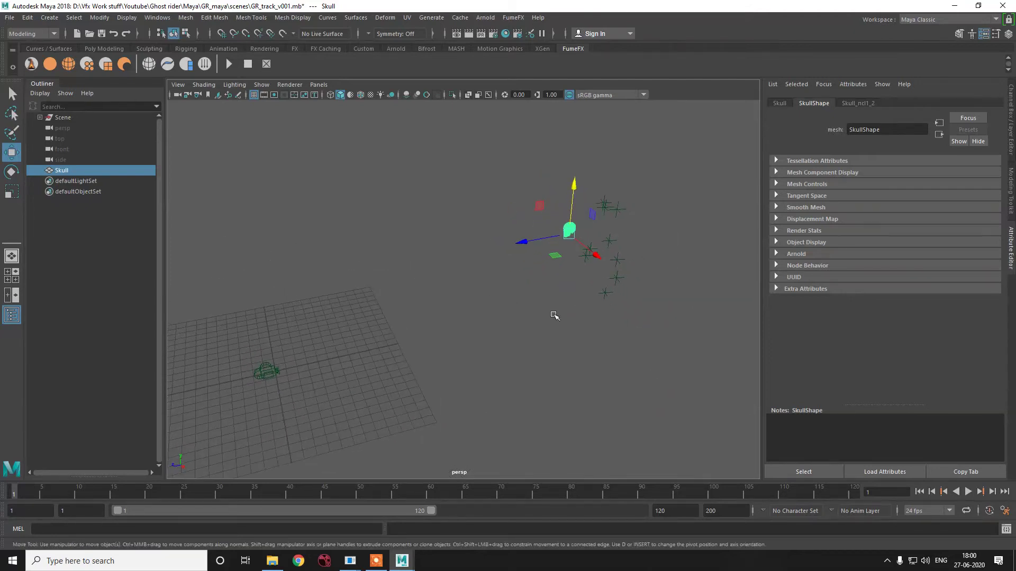
{"action": "left_click_drag", "start_coordinate": [596, 254], "coordinate": [632, 272]}
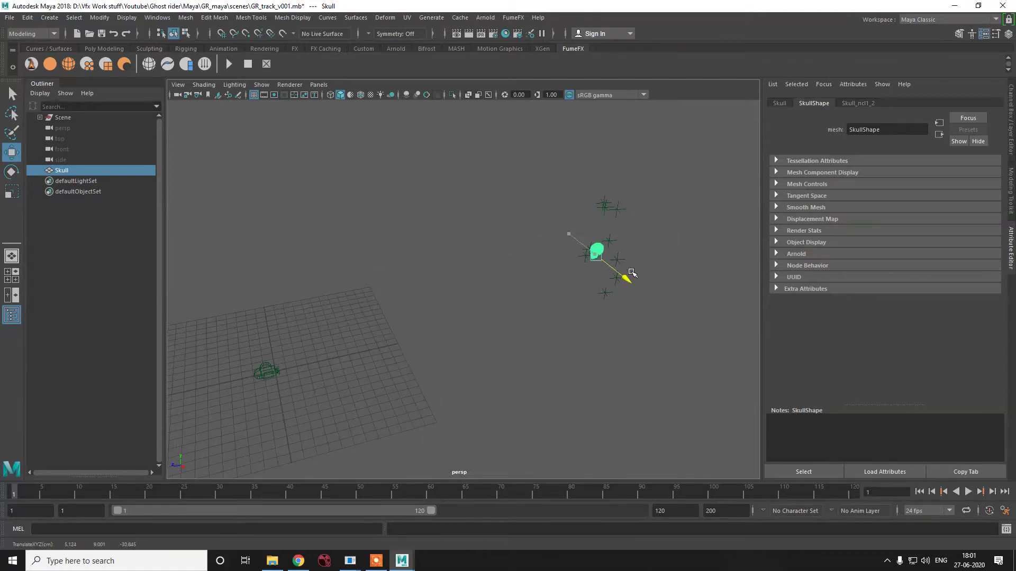
Step: In the four-view layout, shift the skull onto the tracking locators in the top view and scale it up uniformly
{"action": "key", "text": "space"}
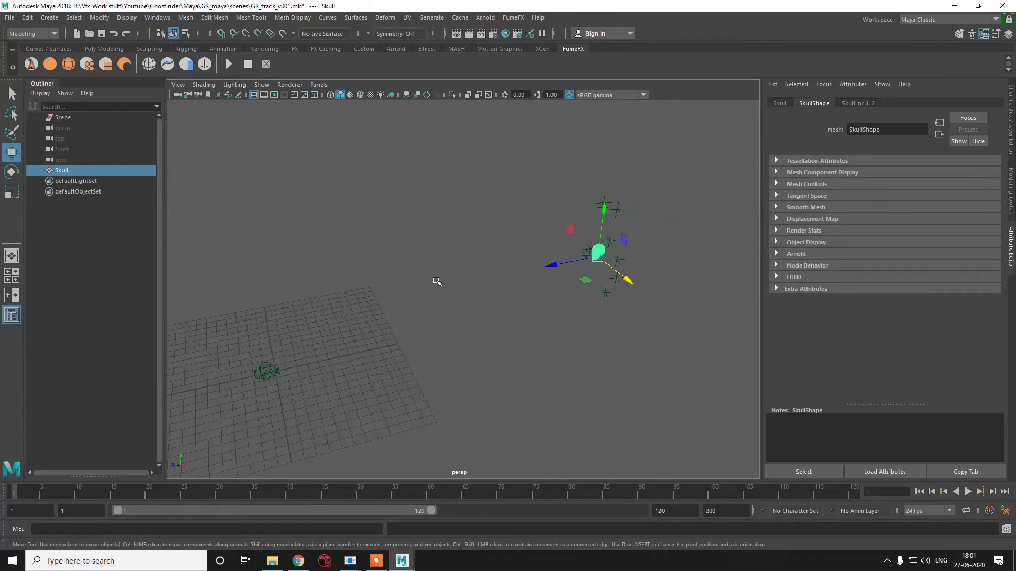
{"action": "left_click", "coordinate": [436, 280]}
{"action": "key", "text": "space"}
{"action": "key", "text": "a"}
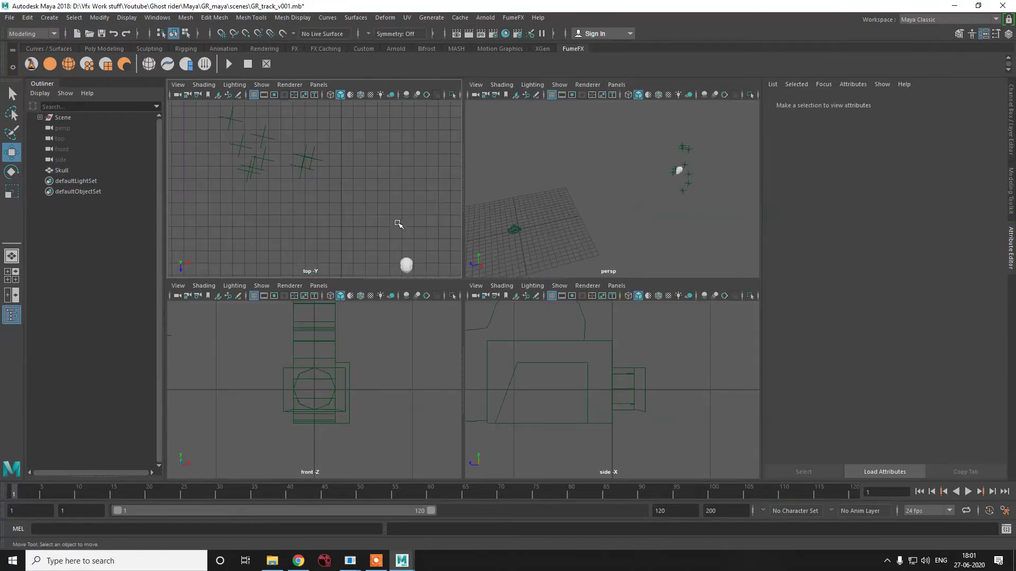
{"action": "left_click", "coordinate": [405, 264]}
{"action": "scroll", "coordinate": [430, 263], "scroll_direction": "down", "scroll_amount": 4}
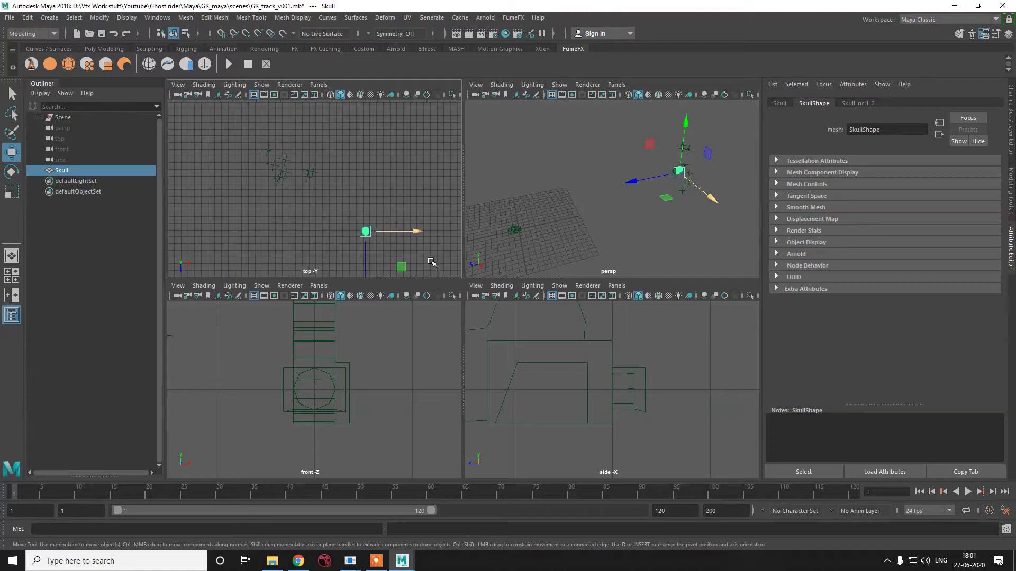
{"action": "left_click_drag", "start_coordinate": [410, 224], "coordinate": [347, 227]}
{"action": "left_click_drag", "start_coordinate": [294, 271], "coordinate": [294, 220]}
{"action": "key", "text": "r"}
{"action": "left_click_drag", "start_coordinate": [298, 173], "coordinate": [320, 174]}
{"action": "key", "text": "w"}
{"action": "scroll", "coordinate": [589, 380], "scroll_direction": "down", "scroll_amount": 10}
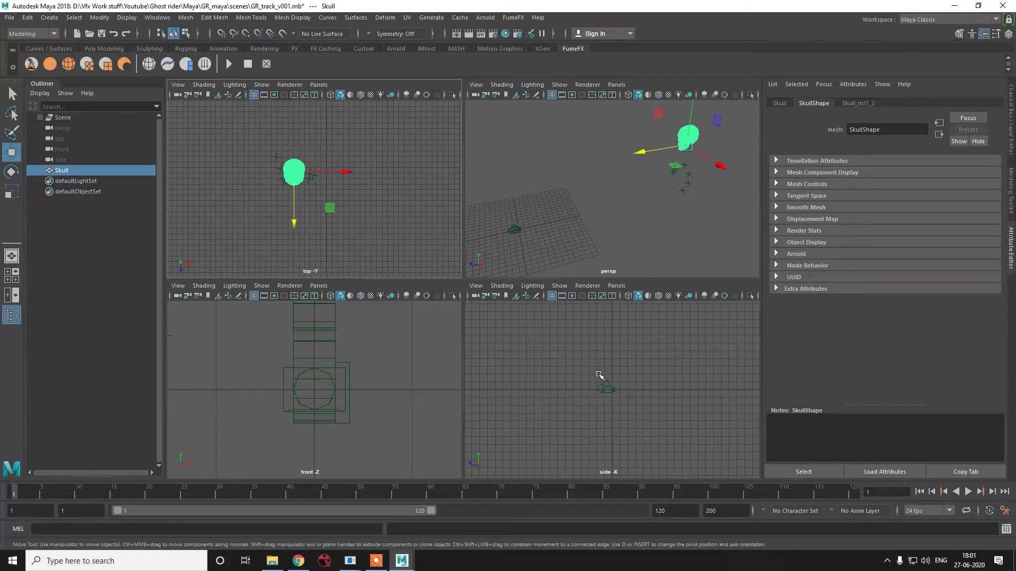
{"action": "middle_click_drag", "start_coordinate": [694, 385], "coordinate": [559, 385]}
{"action": "key", "text": "ctrl+z"}
{"action": "middle_click_drag", "start_coordinate": [686, 416], "coordinate": [613, 417]}
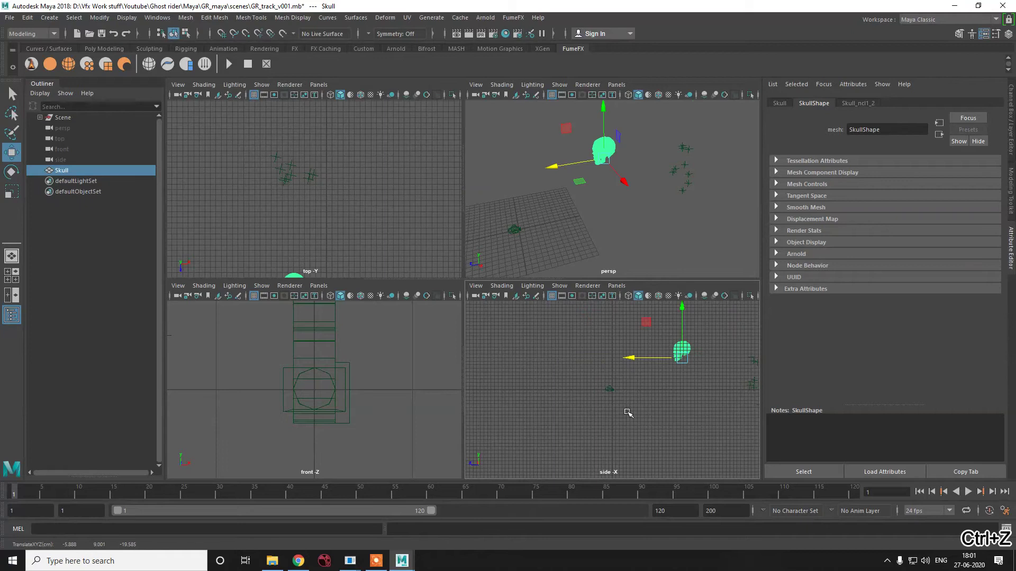
{"action": "key", "text": "ctrl+z"}
Step: In the side view, lower the skull onto the tracking locators and enlarge it uniformly, fine-tuning its height
{"action": "middle_click_drag", "start_coordinate": [678, 409], "coordinate": [559, 419], "text": "alt"}
{"action": "left_click_drag", "start_coordinate": [635, 316], "coordinate": [637, 346]}
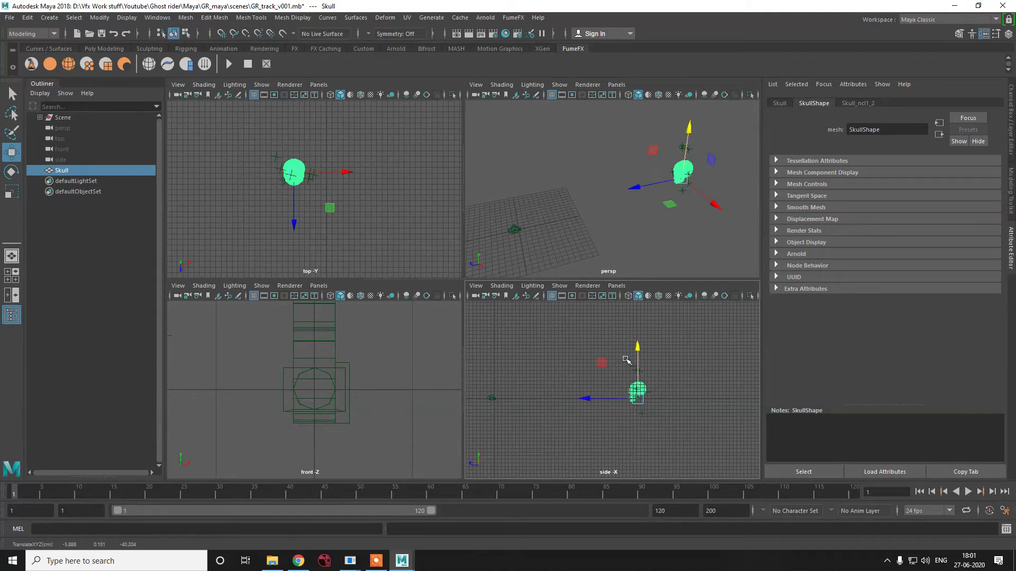
{"action": "key", "text": "r"}
{"action": "left_click_drag", "start_coordinate": [638, 398], "coordinate": [647, 393]}
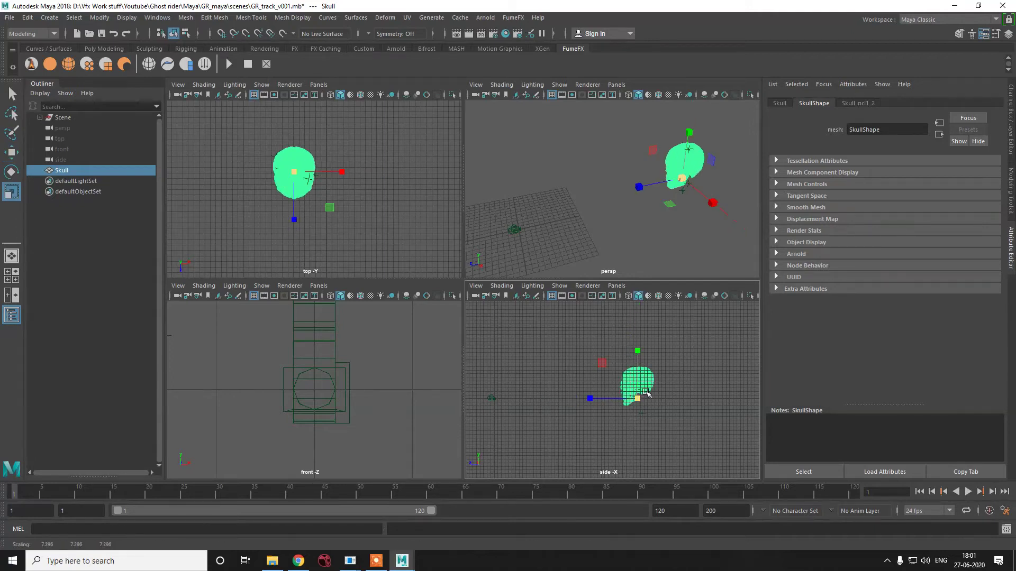
{"action": "key", "text": "w"}
{"action": "left_click_drag", "start_coordinate": [637, 350], "coordinate": [638, 357]}
{"action": "key", "text": "r"}
{"action": "mouse_move", "coordinate": [642, 409]}
{"action": "left_mouse_down"}
{"action": "mouse_move", "coordinate": [656, 411]}
{"action": "mouse_move", "coordinate": [646, 415]}
{"action": "left_mouse_up"}
{"action": "key", "text": "w"}
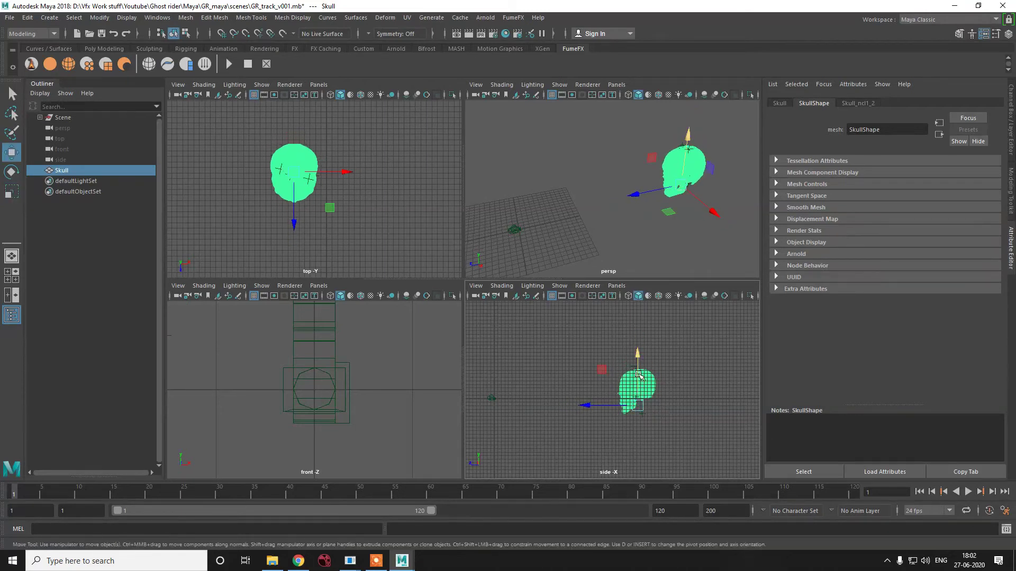
{"action": "left_click_drag", "start_coordinate": [639, 355], "coordinate": [639, 347]}
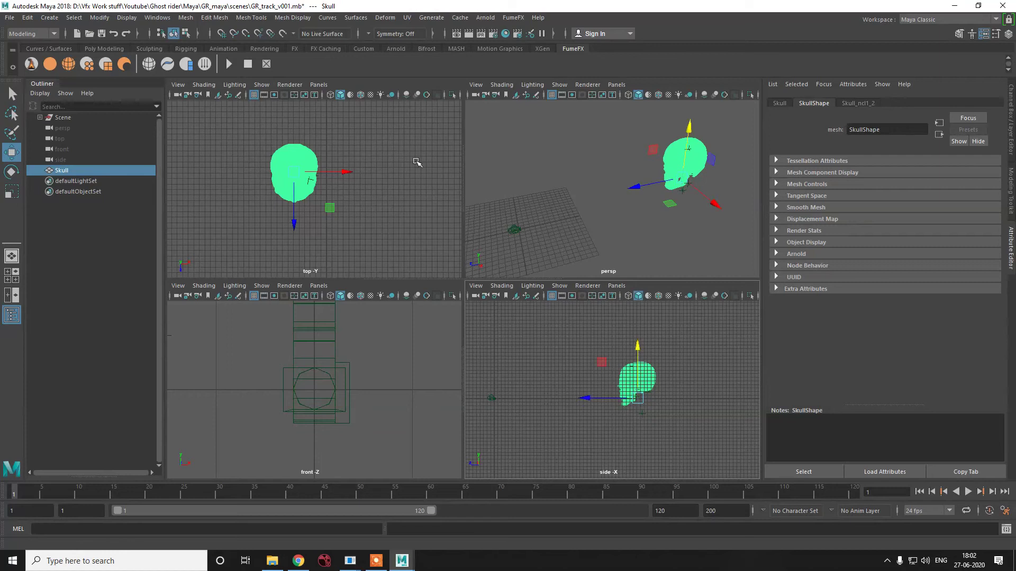
Step: Clear the selection and switch the top-view viewport to look through the GR_720pscan_1_1 camera
{"action": "left_click", "coordinate": [377, 158]}
{"action": "left_click", "coordinate": [318, 85]}
{"action": "mouse_move", "coordinate": [344, 95]}
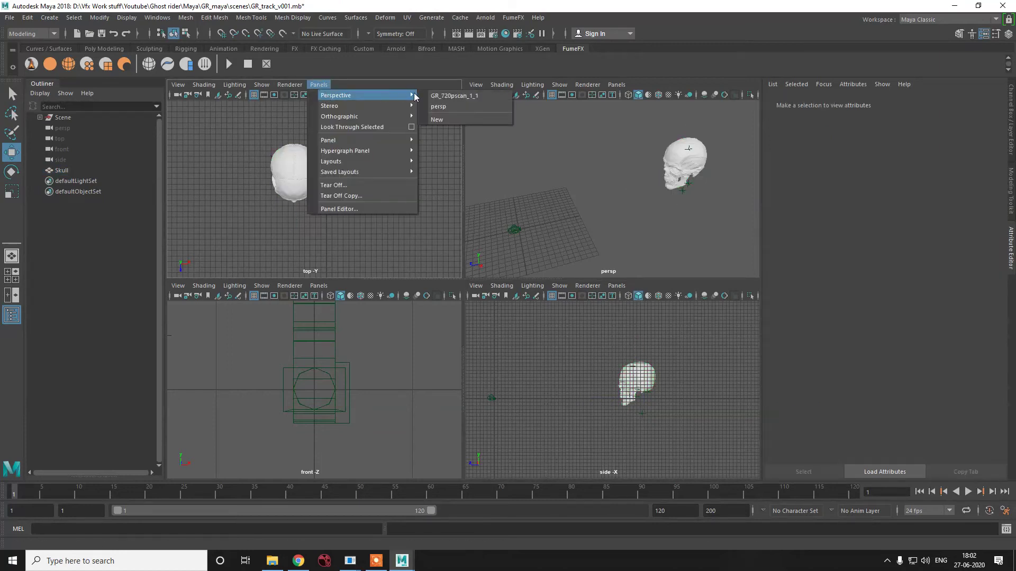
{"action": "left_click", "coordinate": [454, 96]}
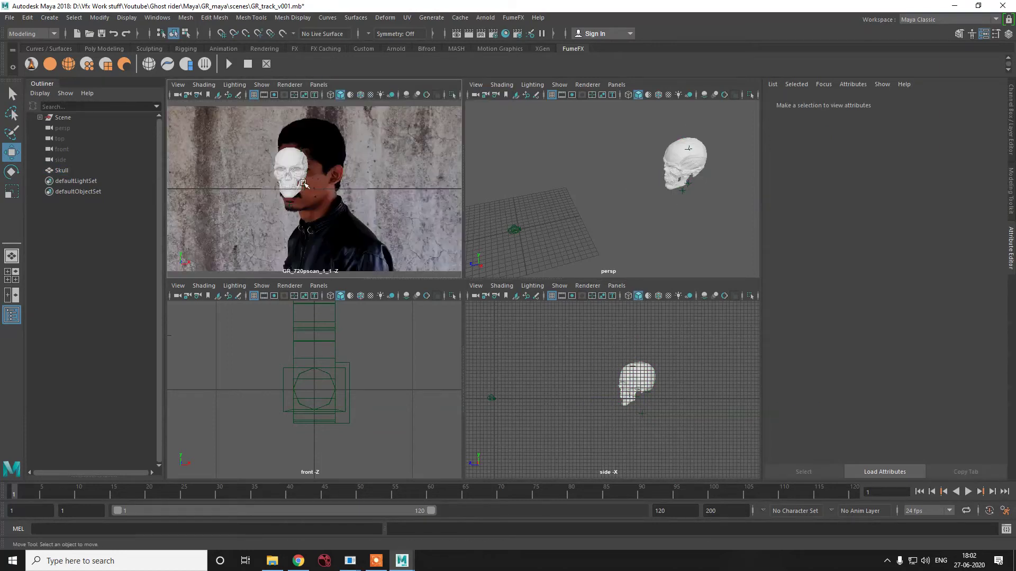
Step: At frame 76 of the footage, scale up the skull and position it over the man's head in the camera view
{"action": "left_click", "coordinate": [284, 176]}
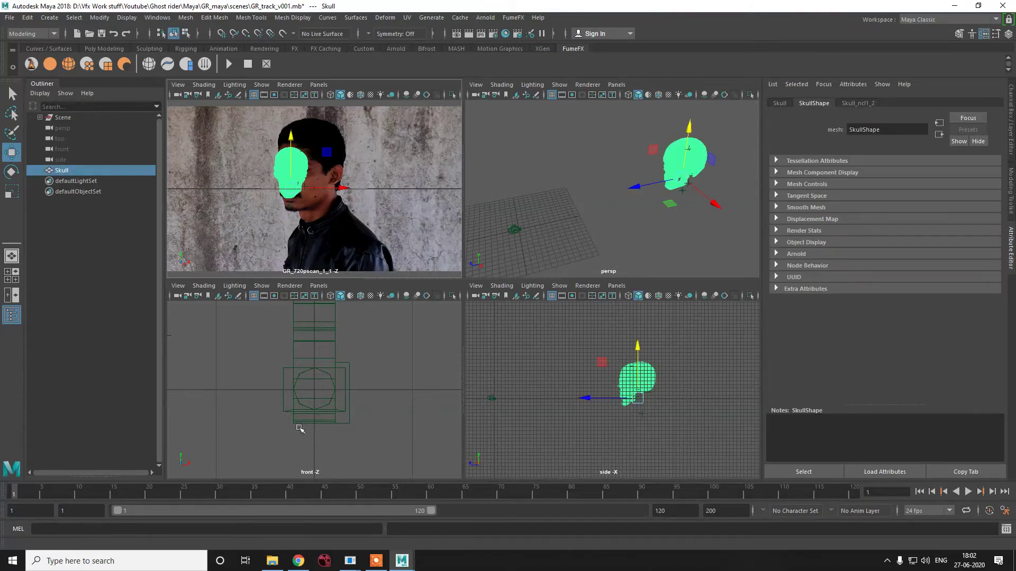
{"action": "key", "text": "alt+v"}
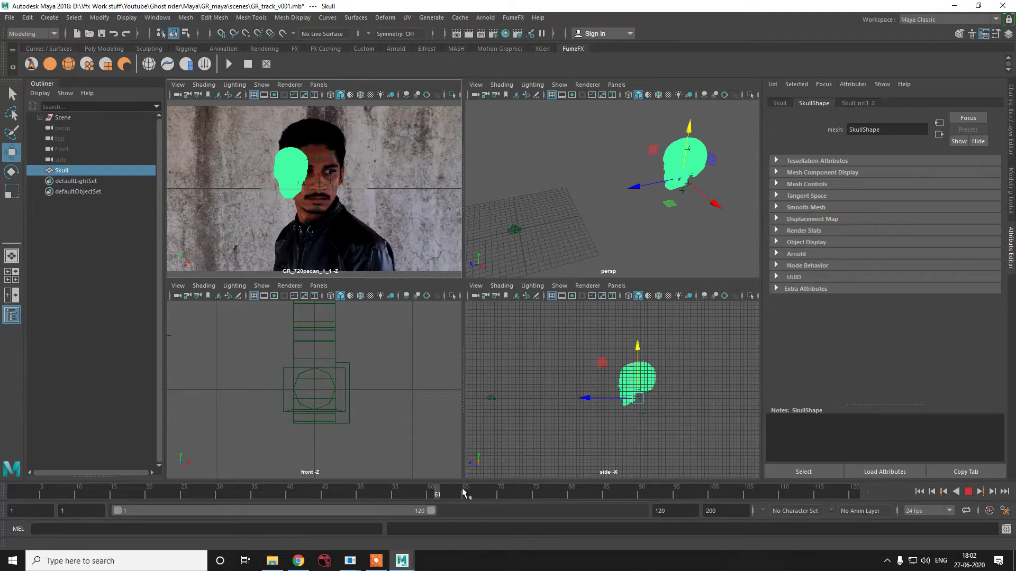
{"action": "left_click", "coordinate": [543, 485]}
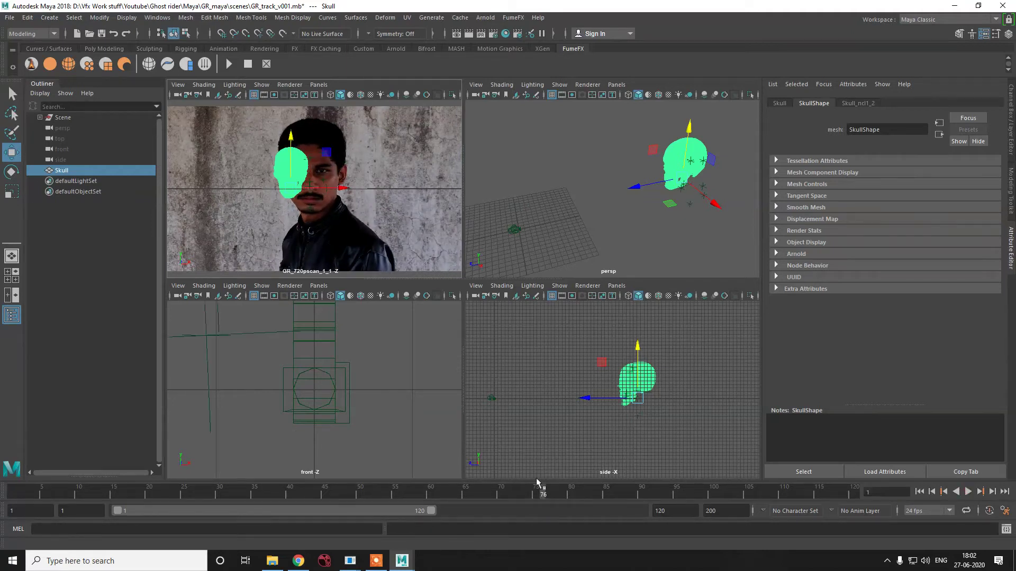
{"action": "left_click_drag", "start_coordinate": [343, 188], "coordinate": [365, 189]}
{"action": "key", "text": "r"}
{"action": "mouse_move", "coordinate": [312, 189]}
{"action": "right_mouse_down"}
{"action": "mouse_move", "coordinate": [323, 191]}
{"action": "mouse_move", "coordinate": [309, 195]}
{"action": "right_mouse_up"}
{"action": "left_click_drag", "start_coordinate": [310, 194], "coordinate": [346, 186]}
{"action": "key", "text": "w"}
{"action": "left_click_drag", "start_coordinate": [311, 141], "coordinate": [312, 147]}
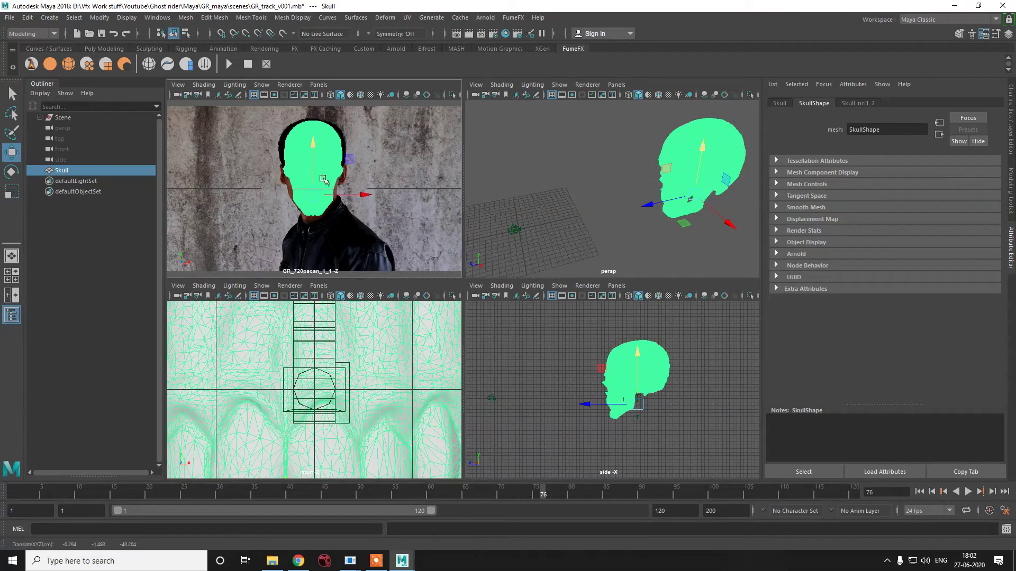
{"action": "mouse_move", "coordinate": [364, 196]}
{"action": "left_mouse_down"}
{"action": "mouse_move", "coordinate": [385, 197]}
{"action": "mouse_move", "coordinate": [374, 195]}
{"action": "left_mouse_up"}
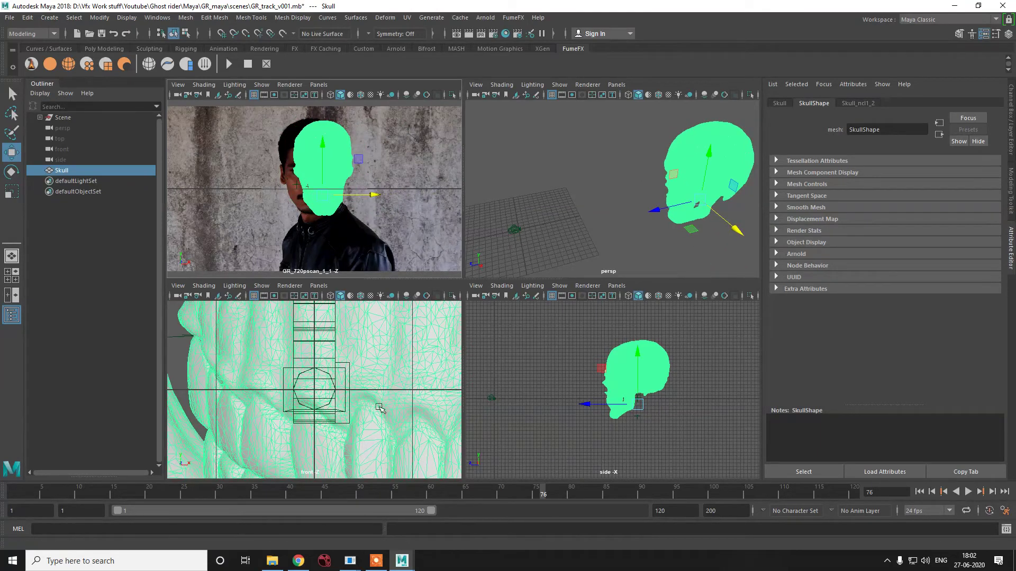
Step: Frame the skull in the front viewport and change that viewport to the top view
{"action": "key", "text": "f"}
{"action": "left_click", "coordinate": [399, 382]}
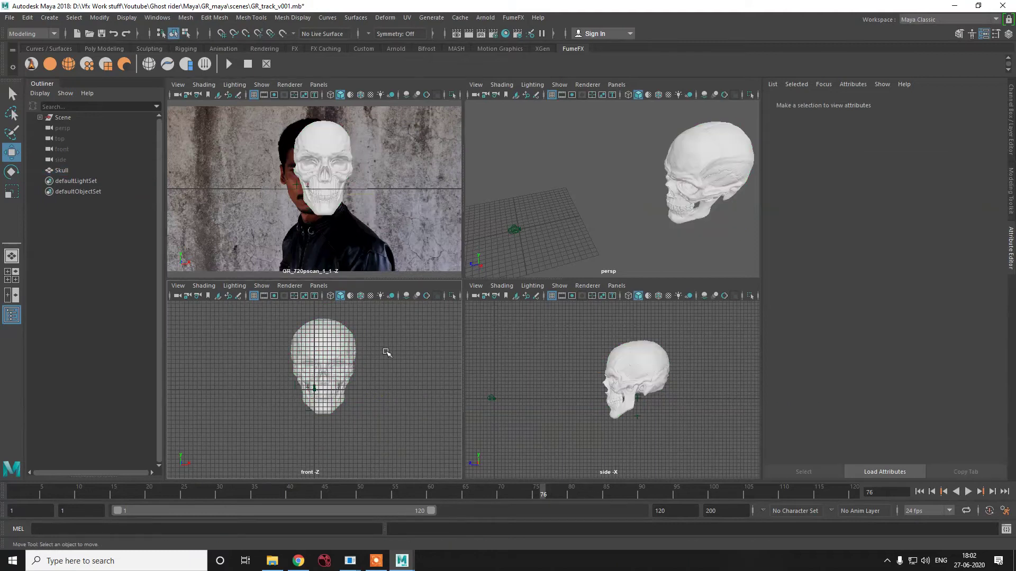
{"action": "left_click", "coordinate": [318, 286]}
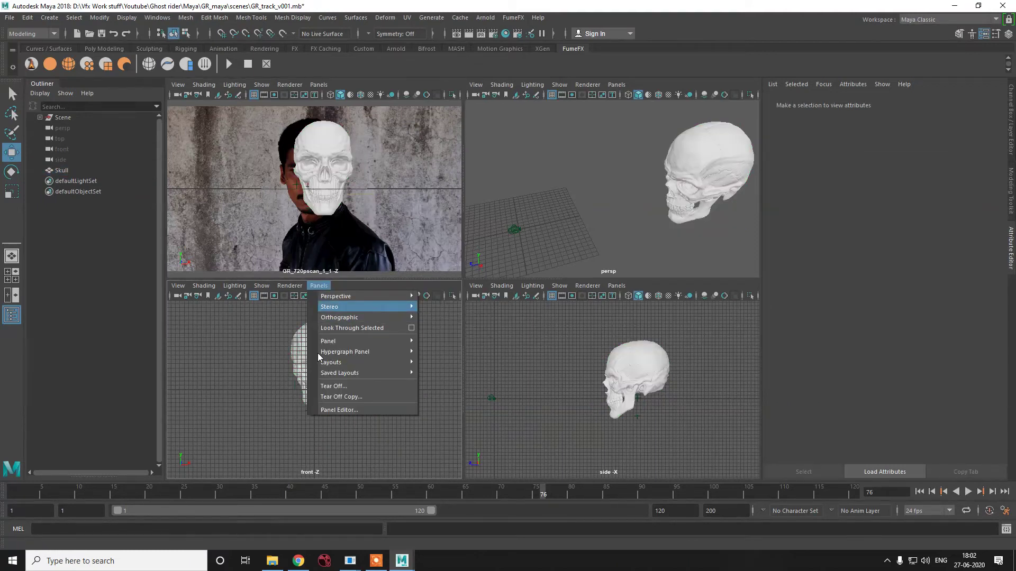
{"action": "left_click", "coordinate": [249, 373]}
{"action": "key", "text": "space"}
{"action": "left_click_drag", "start_coordinate": [259, 379], "coordinate": [218, 384]}
Step: Select the skull and shift it slightly sideways along the X axis in the camera view
{"action": "left_click", "coordinate": [312, 218]}
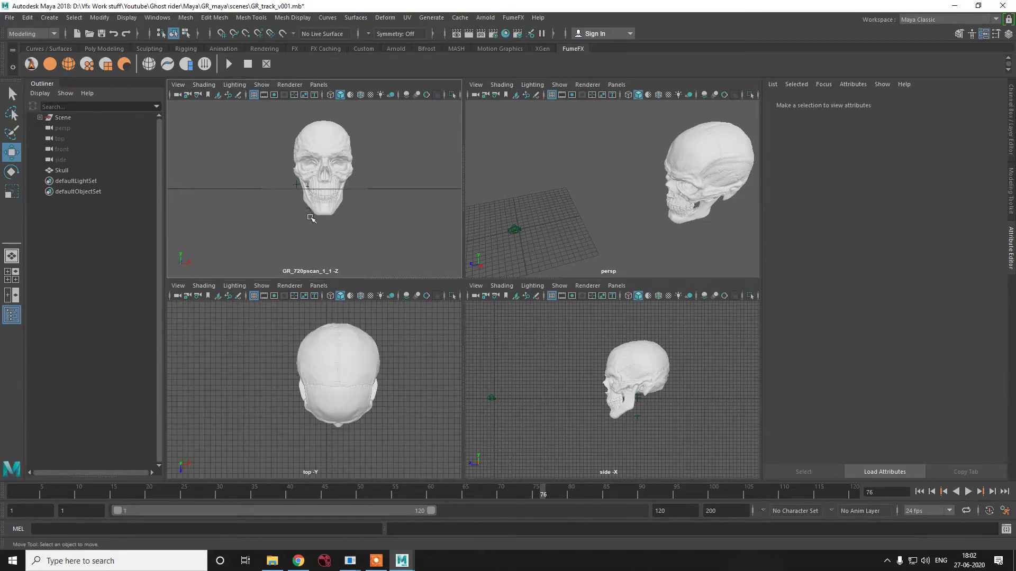
{"action": "left_click", "coordinate": [337, 166]}
{"action": "left_click_drag", "start_coordinate": [371, 180], "coordinate": [355, 184]}
Step: Try to restore the footage background by looking through the GR_720pscan_1_1 camera again, and clear the selection
{"action": "left_click", "coordinate": [77, 120]}
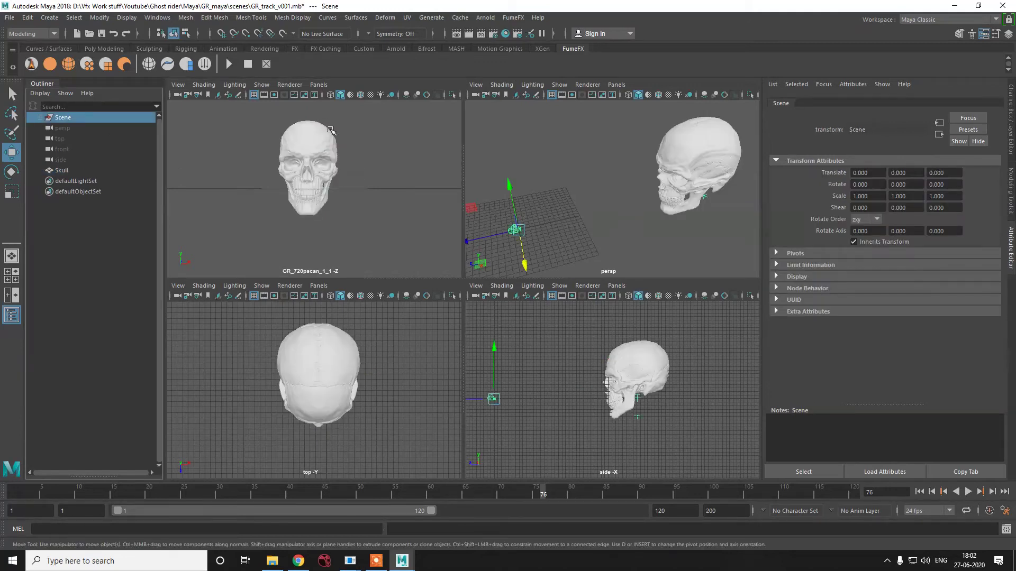
{"action": "left_click", "coordinate": [319, 85]}
{"action": "mouse_move", "coordinate": [368, 96]}
{"action": "left_click", "coordinate": [438, 96]}
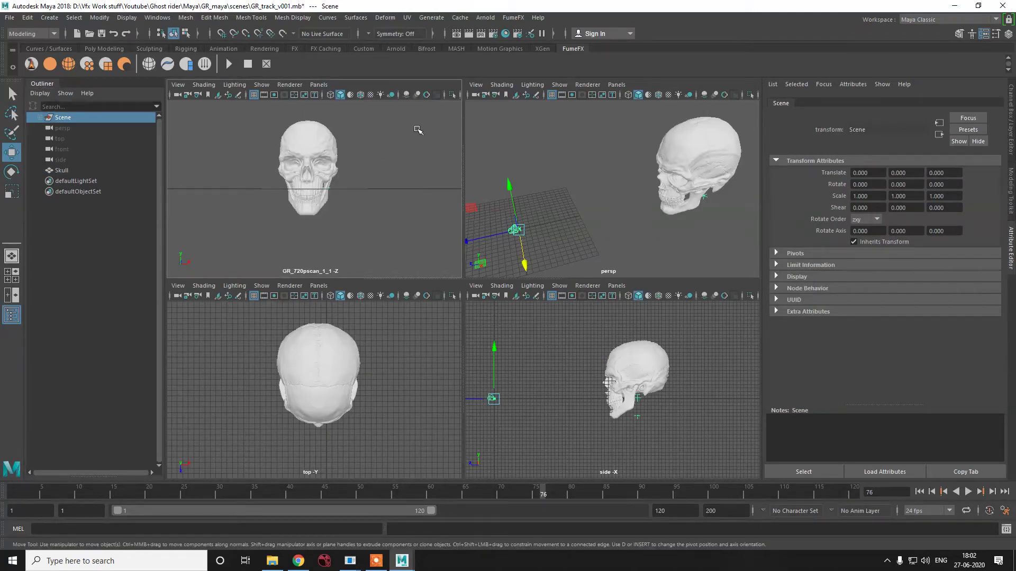
{"action": "left_click", "coordinate": [375, 173]}
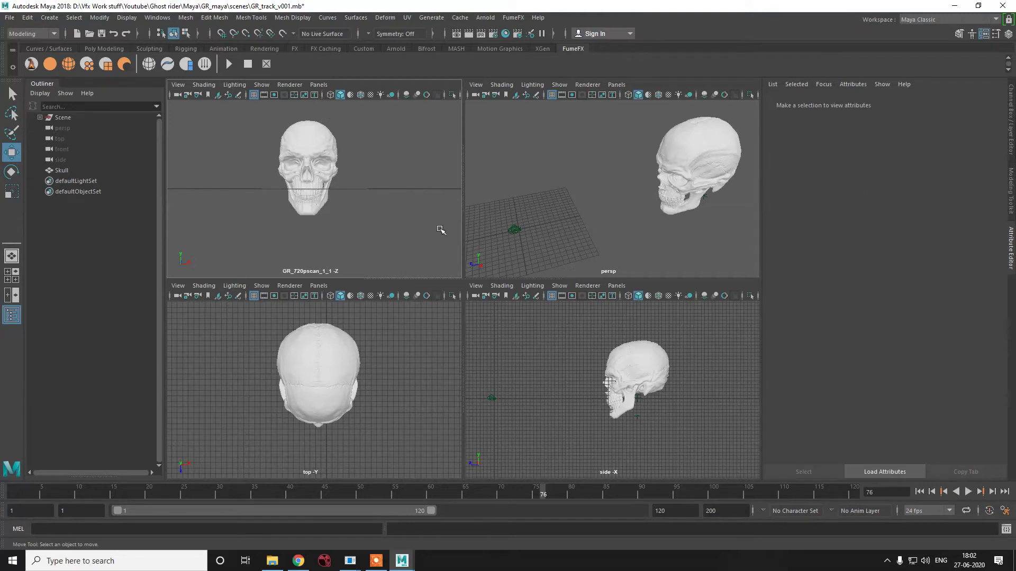
Step: Set the image plane of the GR_720pscan_1_1 camera to display only when looking through the camera
{"action": "left_click", "coordinate": [40, 118]}
{"action": "left_click", "coordinate": [73, 129]}
{"action": "scroll", "coordinate": [837, 237], "scroll_direction": "down", "scroll_amount": 2}
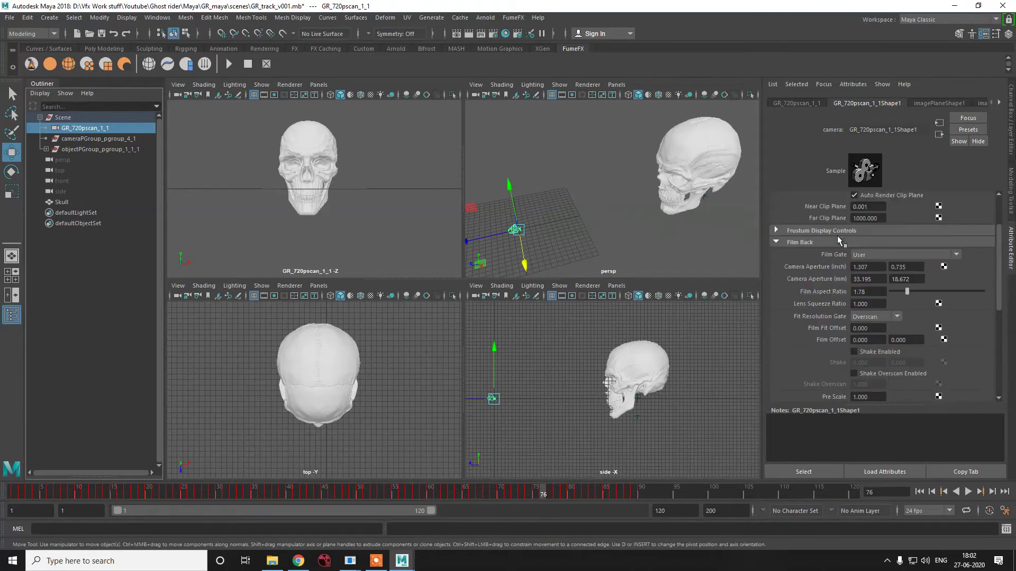
{"action": "scroll", "coordinate": [836, 228], "scroll_direction": "up", "scroll_amount": 3}
{"action": "left_click", "coordinate": [930, 103]}
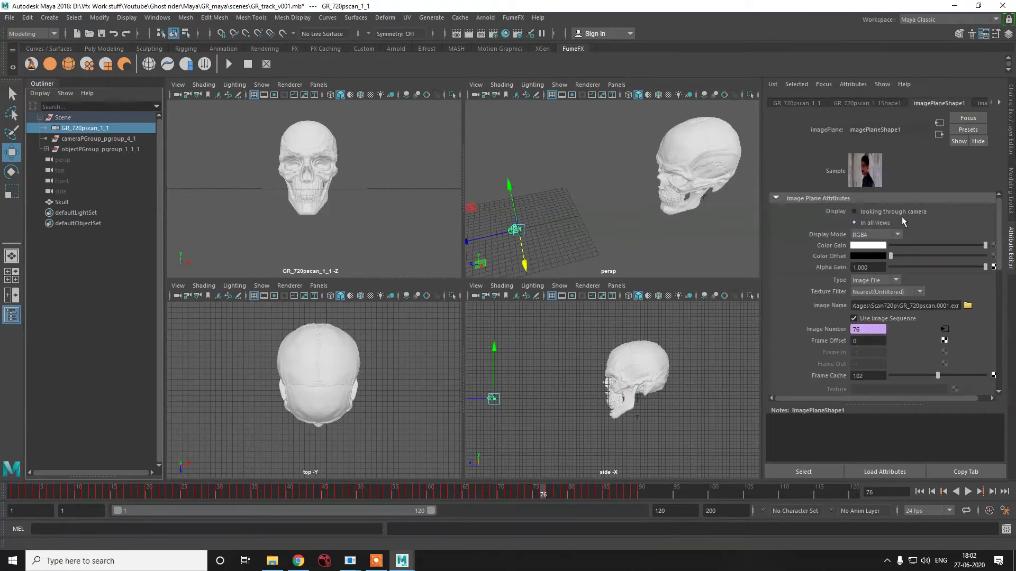
{"action": "left_click", "coordinate": [967, 306]}
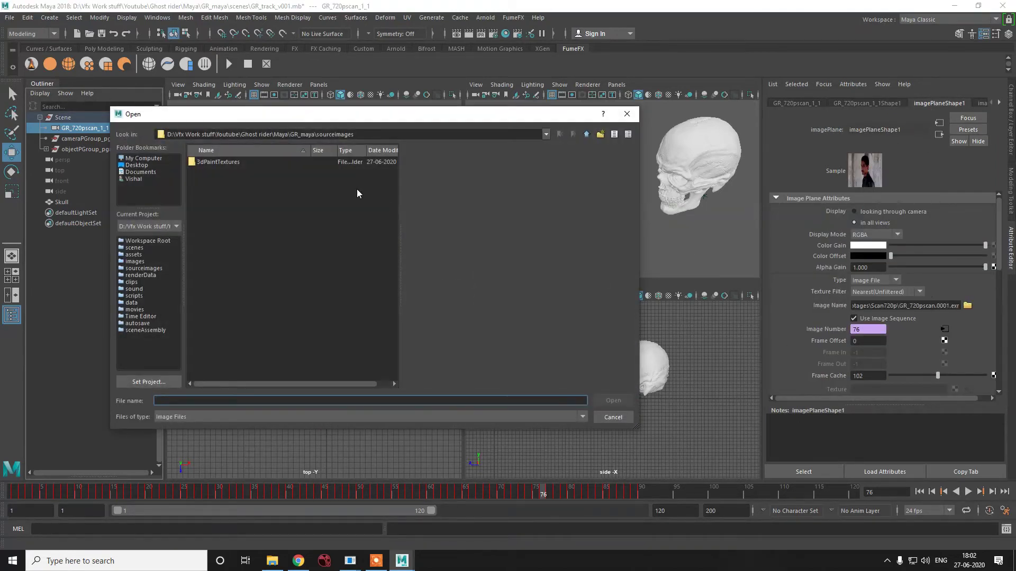
{"action": "left_click", "coordinate": [614, 418]}
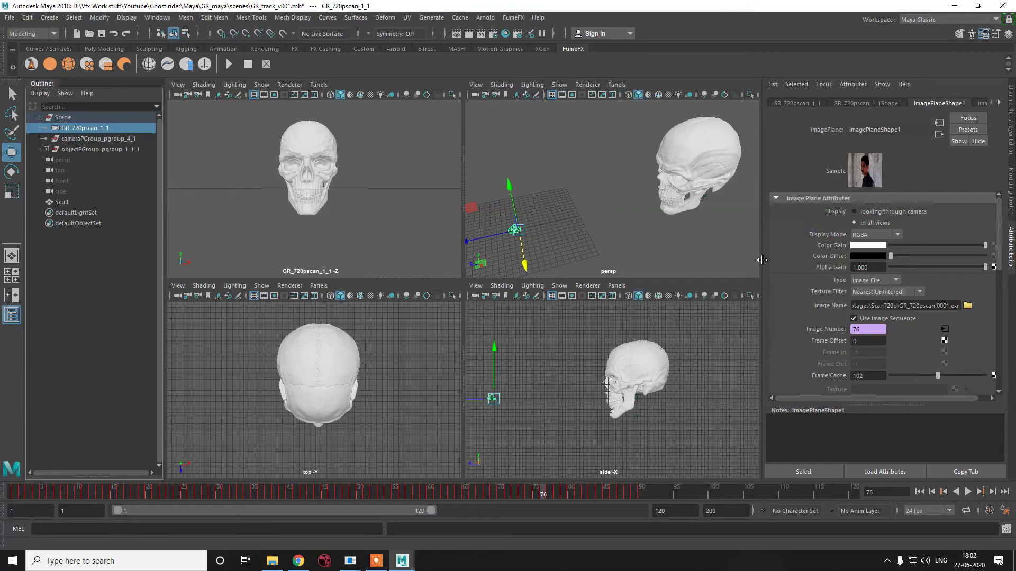
{"action": "left_click", "coordinate": [889, 213]}
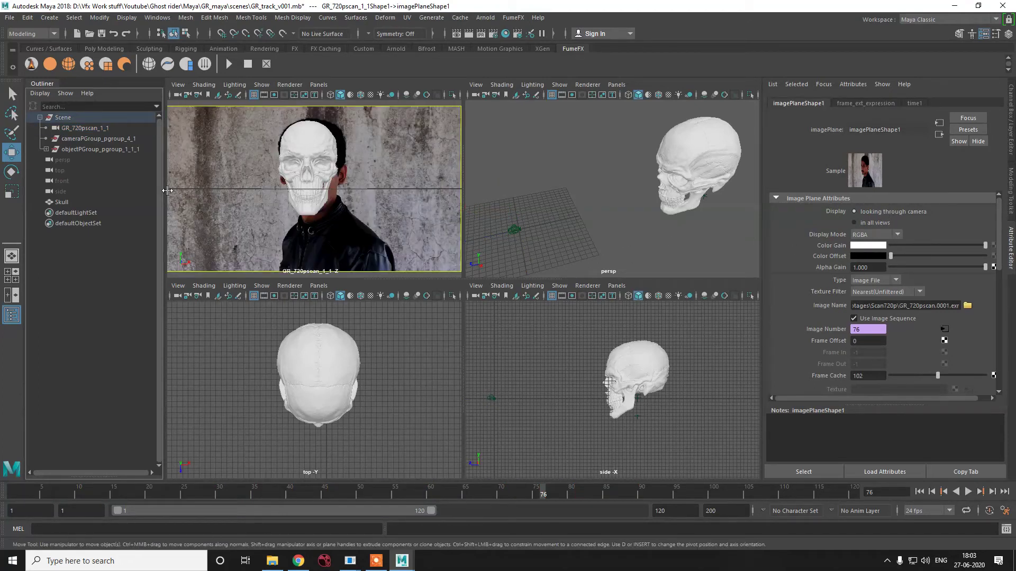
Step: Go to frame 75, shift the skull sideways along X and move it away from the camera along Z
{"action": "left_click", "coordinate": [292, 176]}
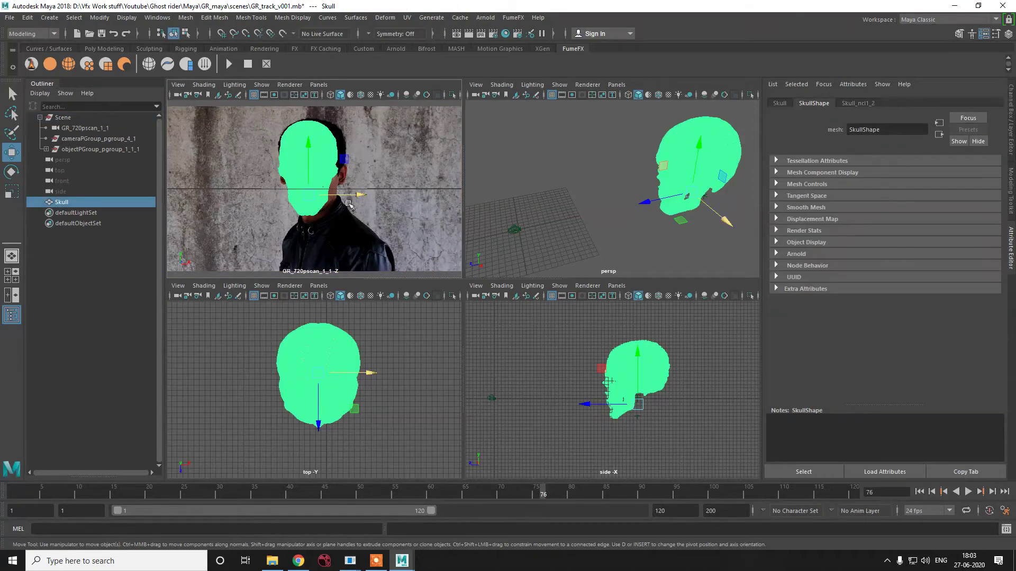
{"action": "key", "text": "alt+v"}
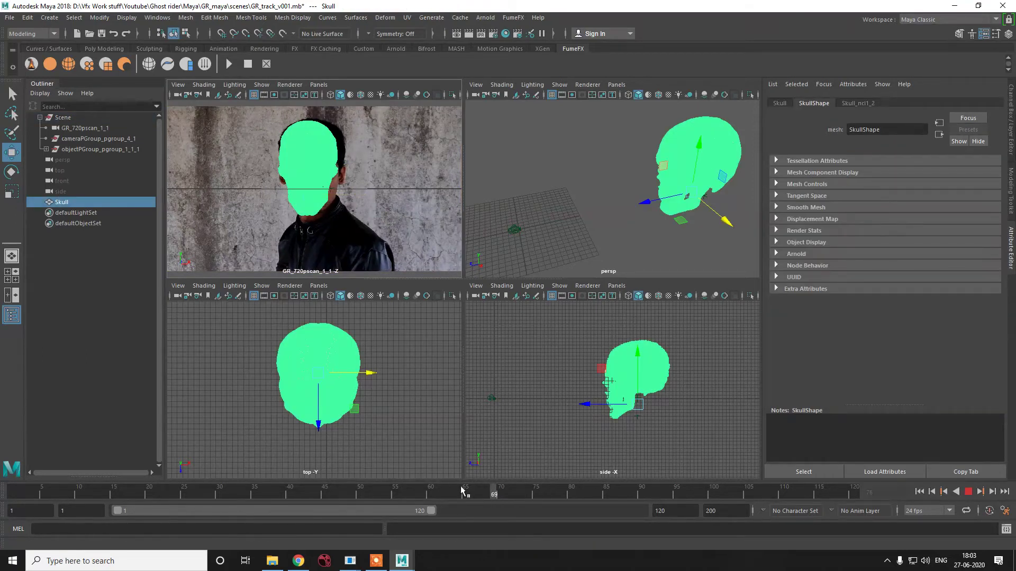
{"action": "left_click", "coordinate": [535, 492]}
{"action": "left_click_drag", "start_coordinate": [347, 197], "coordinate": [352, 197]}
{"action": "left_click_drag", "start_coordinate": [584, 405], "coordinate": [607, 419]}
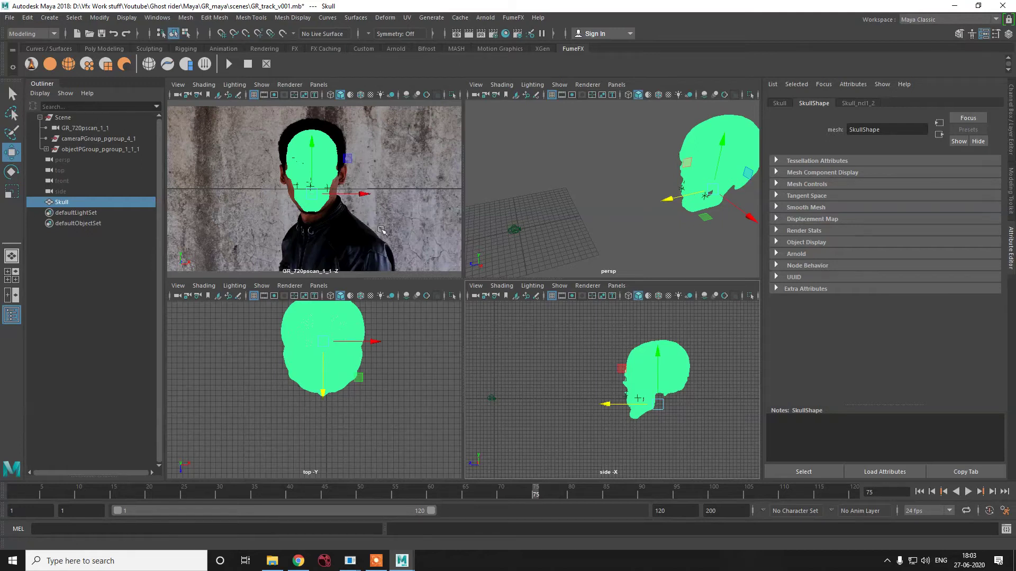
Step: Scale the skull up uniformly to cover the man's head in the camera view, nudge it along Z and deselect it
{"action": "key", "text": "r"}
{"action": "left_click", "coordinate": [313, 200]}
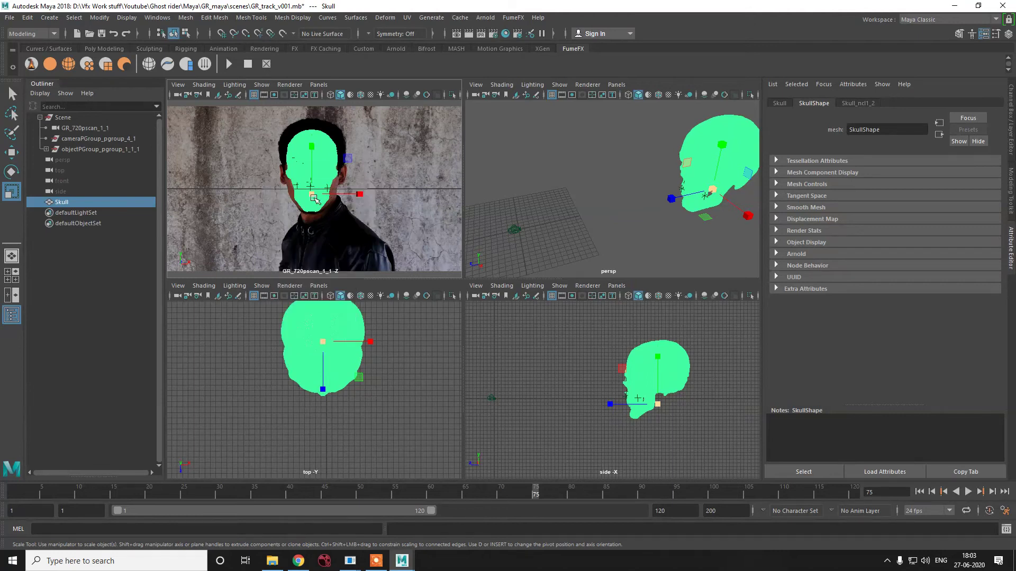
{"action": "left_click_drag", "start_coordinate": [312, 197], "coordinate": [323, 197]}
{"action": "key", "text": "w"}
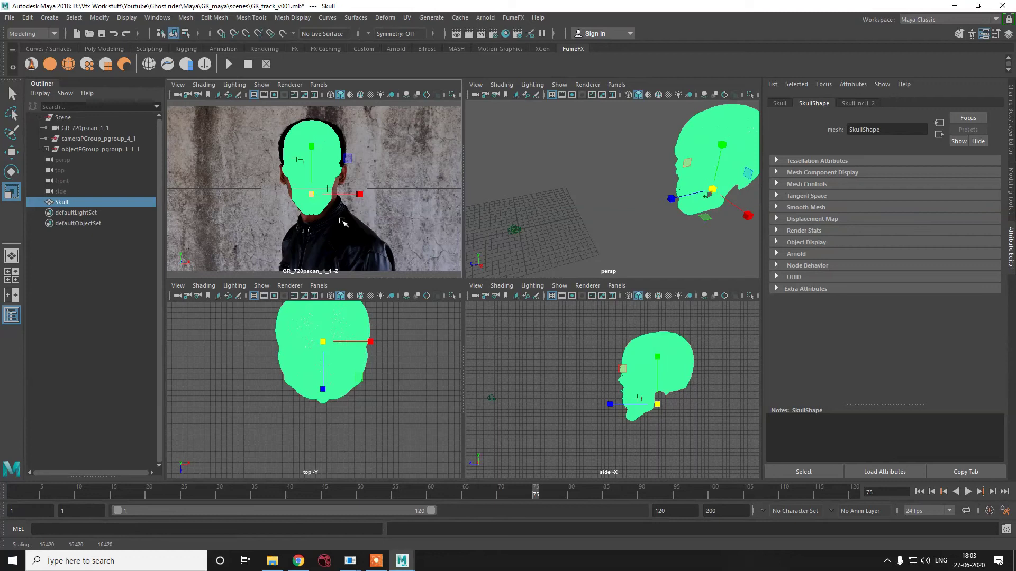
{"action": "mouse_move", "coordinate": [611, 410]}
{"action": "left_mouse_down"}
{"action": "mouse_move", "coordinate": [645, 409]}
{"action": "mouse_move", "coordinate": [610, 410]}
{"action": "left_mouse_up"}
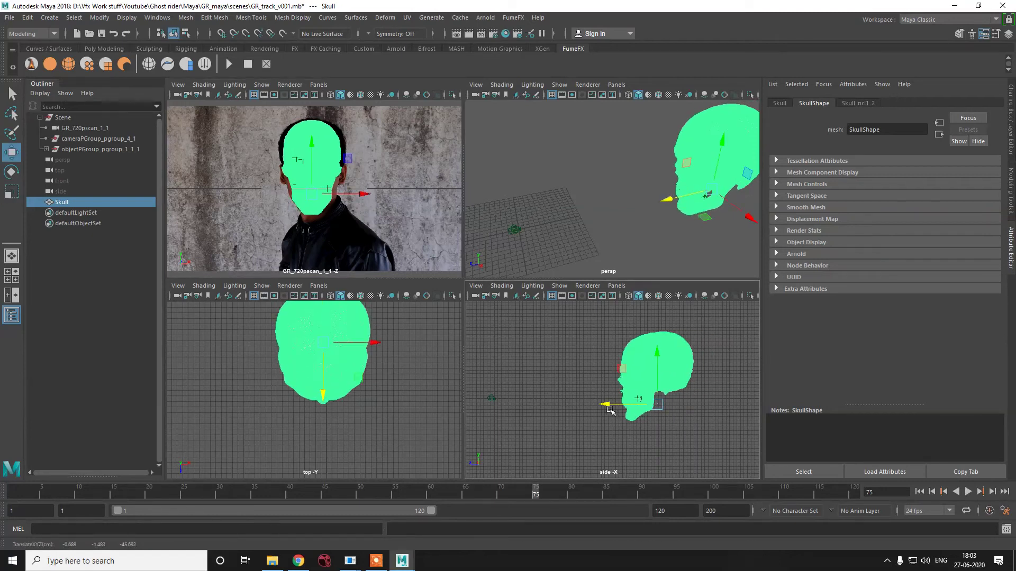
{"action": "key", "text": "r"}
{"action": "left_click_drag", "start_coordinate": [311, 195], "coordinate": [314, 196]}
{"action": "left_click", "coordinate": [248, 201]}
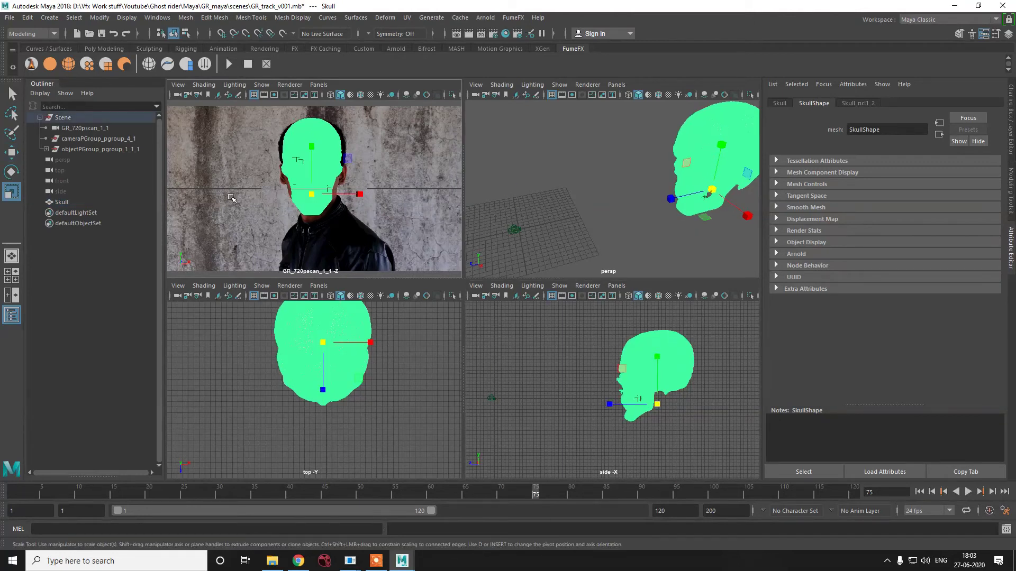
{"action": "left_click", "coordinate": [203, 84]}
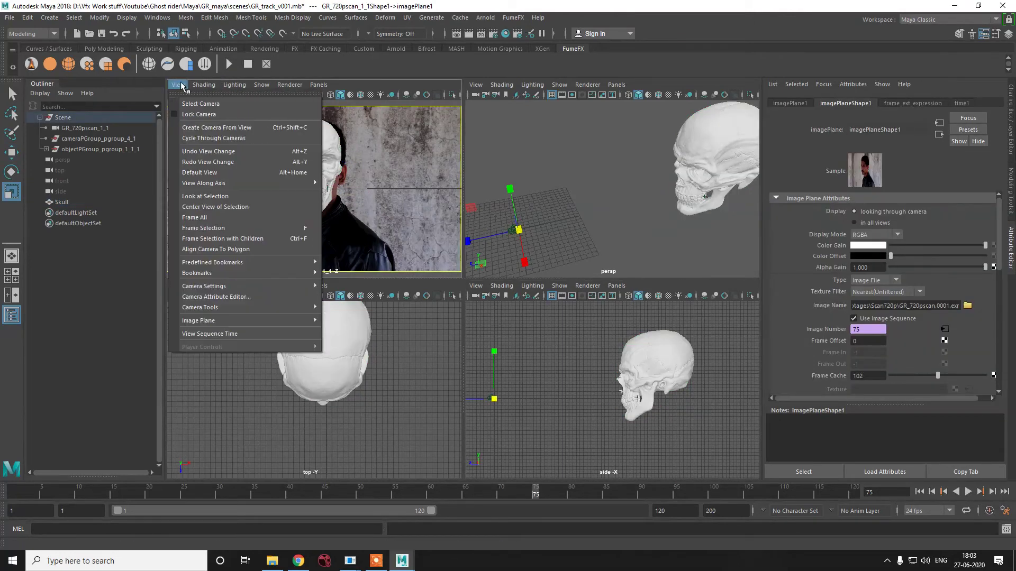
{"action": "mouse_move", "coordinate": [316, 86]}
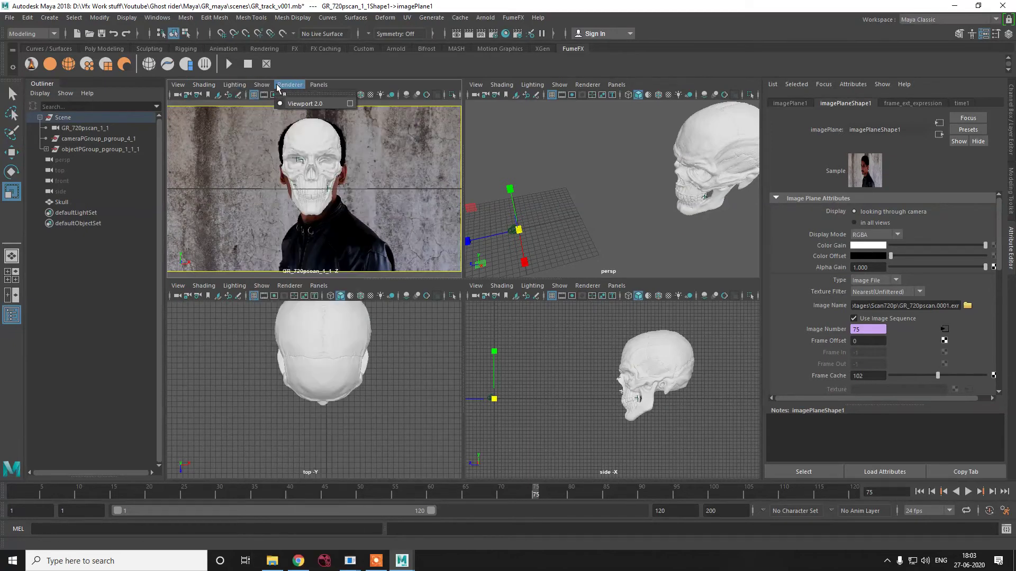
{"action": "mouse_move", "coordinate": [233, 88]}
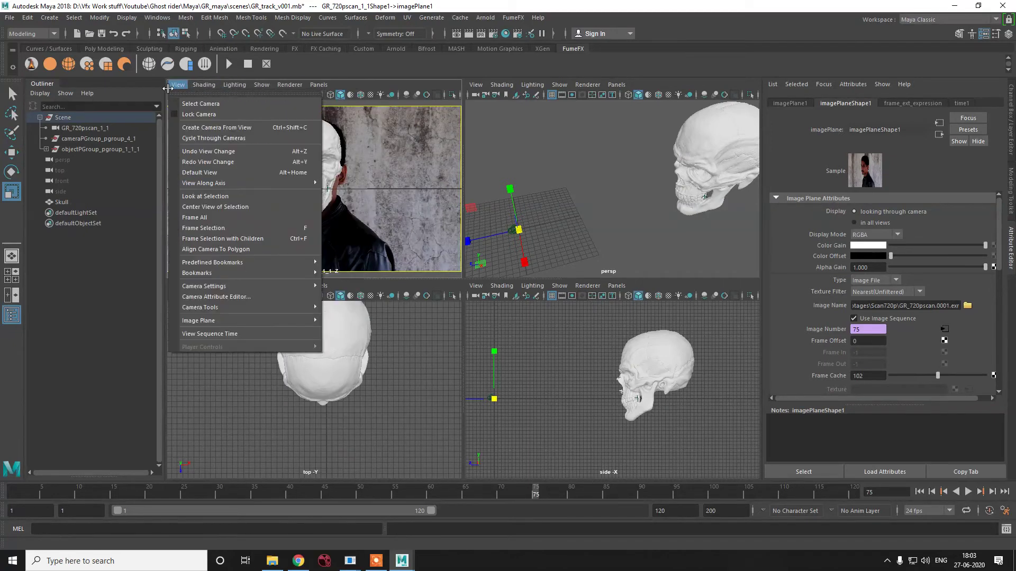
{"action": "left_click", "coordinate": [336, 113]}
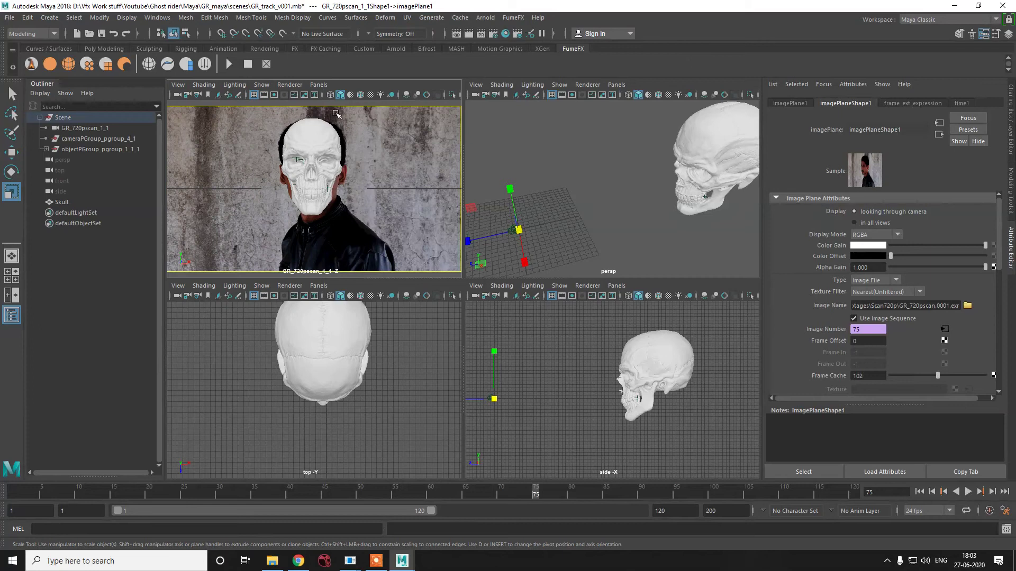
{"action": "left_click", "coordinate": [319, 85]}
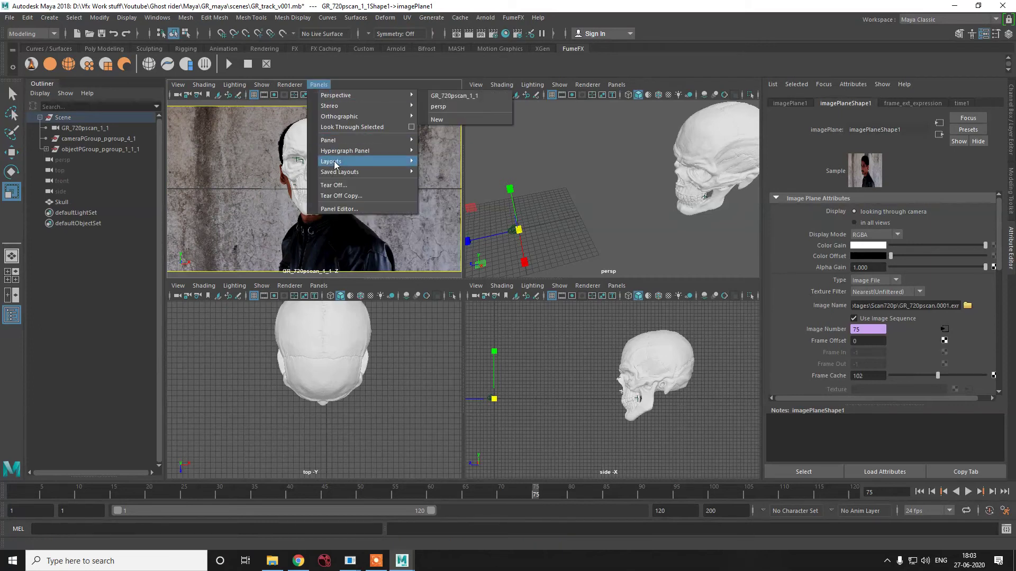
{"action": "mouse_move", "coordinate": [254, 86]}
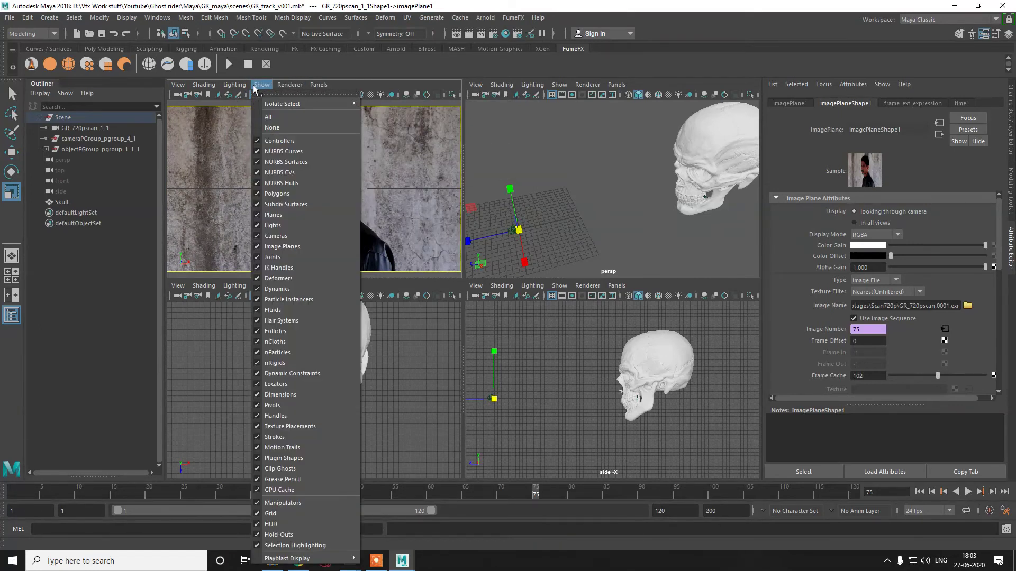
{"action": "left_click", "coordinate": [355, 166]}
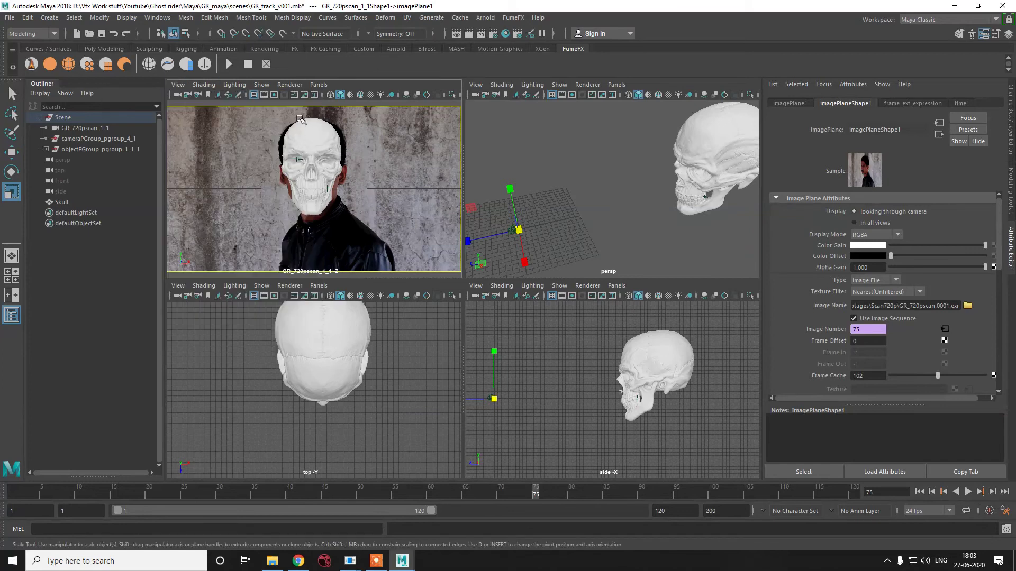
Step: Show the safe action guide in the camera viewport and turn on X-Ray shading there
{"action": "left_click", "coordinate": [49, 49]}
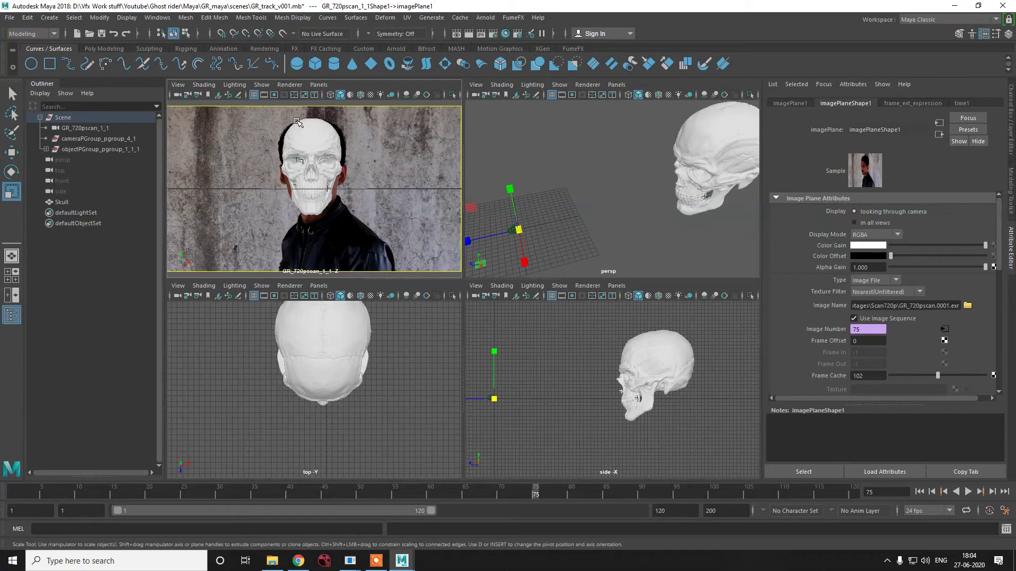
{"action": "left_click", "coordinate": [304, 95]}
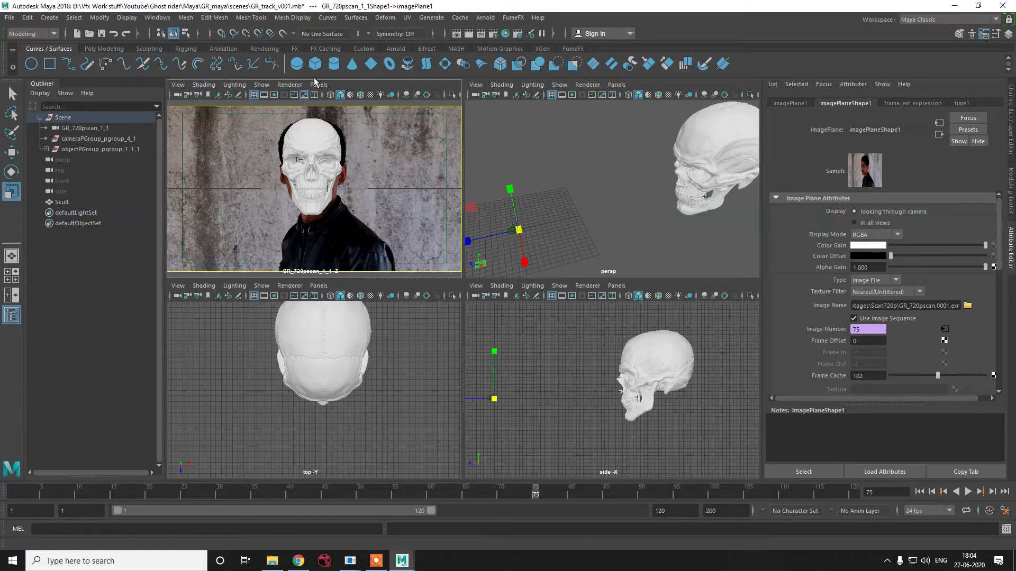
{"action": "left_click", "coordinate": [317, 85]}
{"action": "mouse_move", "coordinate": [395, 107]}
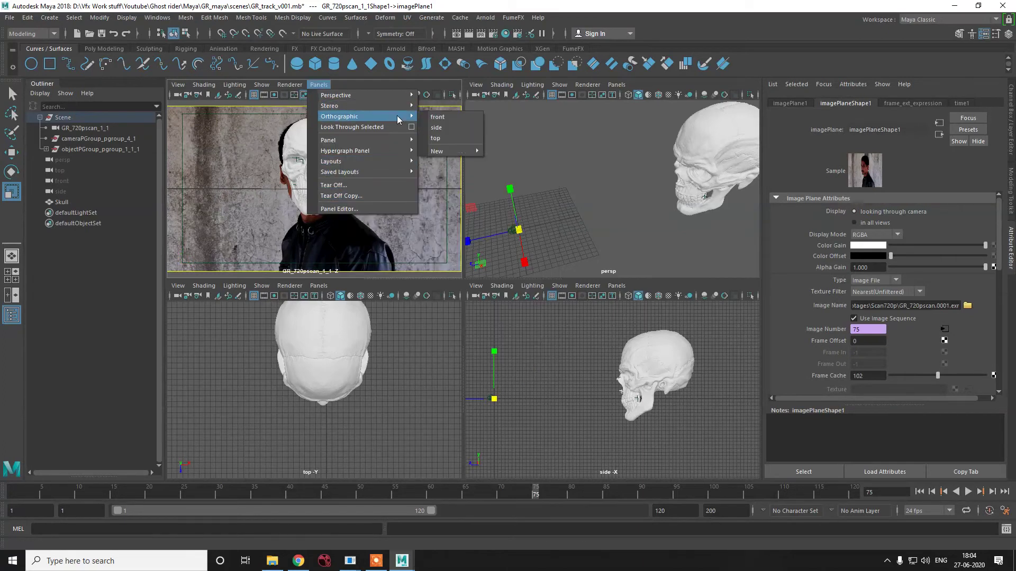
{"action": "mouse_move", "coordinate": [398, 149]}
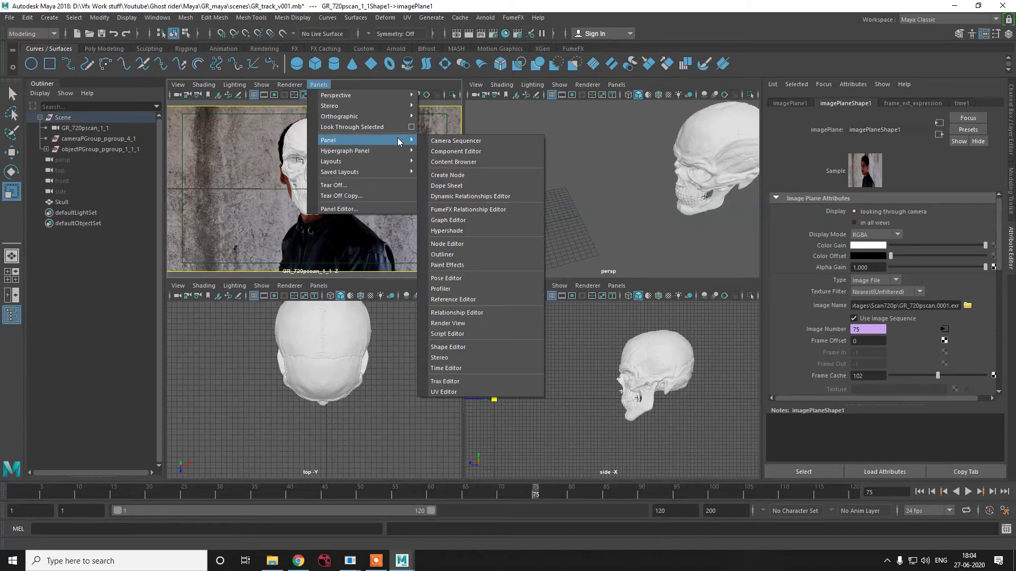
{"action": "left_click", "coordinate": [180, 97]}
{"action": "left_click", "coordinate": [178, 87]}
{"action": "mouse_move", "coordinate": [199, 92]}
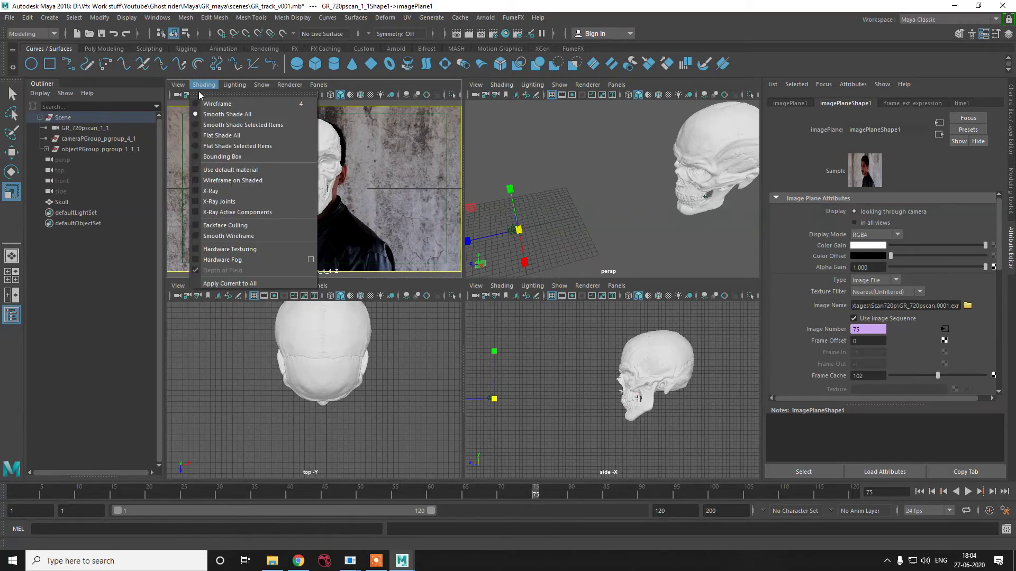
{"action": "left_click", "coordinate": [217, 191]}
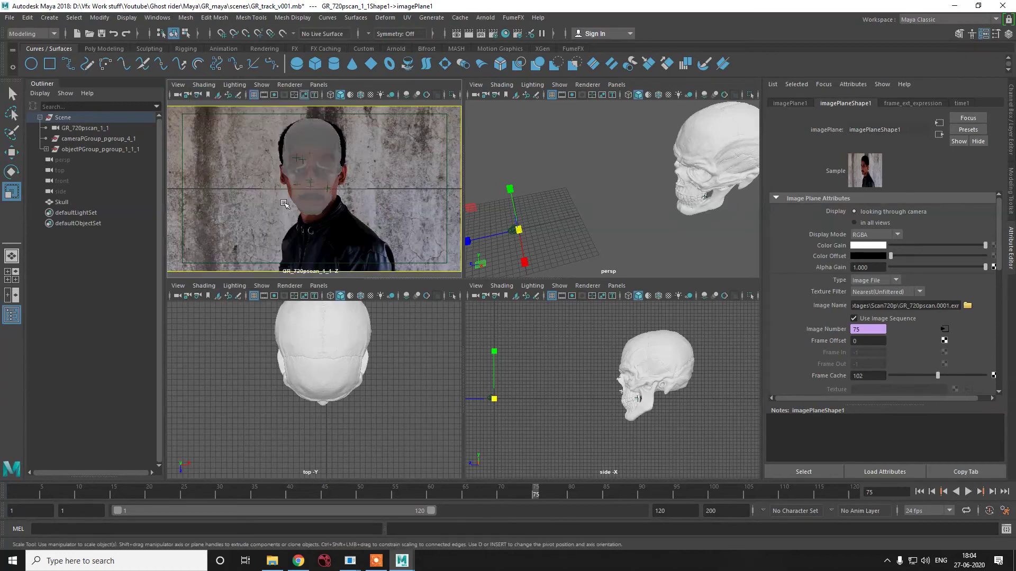
Step: Lower the skull along Y over the man's face, fine-tune its sideways and vertical position, and clear the selection
{"action": "left_click", "coordinate": [324, 170]}
{"action": "key", "text": "w"}
{"action": "left_click_drag", "start_coordinate": [311, 143], "coordinate": [310, 150]}
{"action": "left_click", "coordinate": [345, 189]}
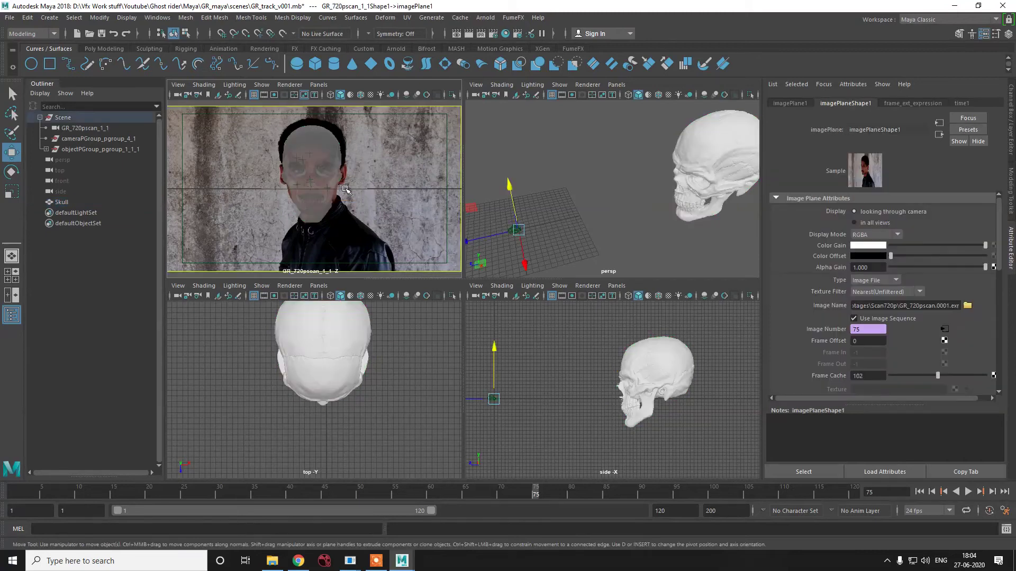
{"action": "left_click", "coordinate": [324, 169]}
{"action": "left_click_drag", "start_coordinate": [355, 200], "coordinate": [357, 199]}
{"action": "left_click_drag", "start_coordinate": [312, 152], "coordinate": [312, 150]}
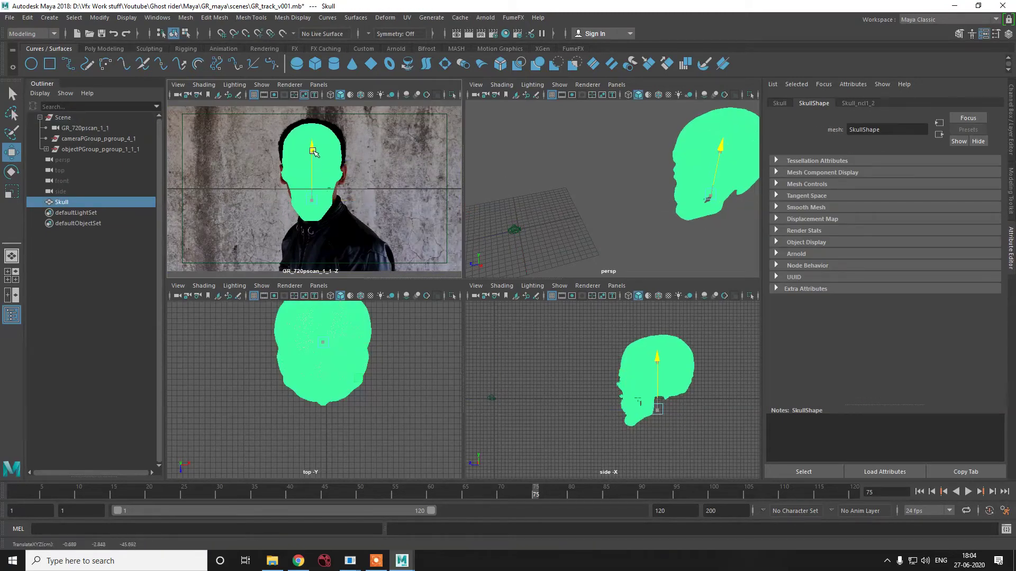
{"action": "left_click", "coordinate": [598, 417]}
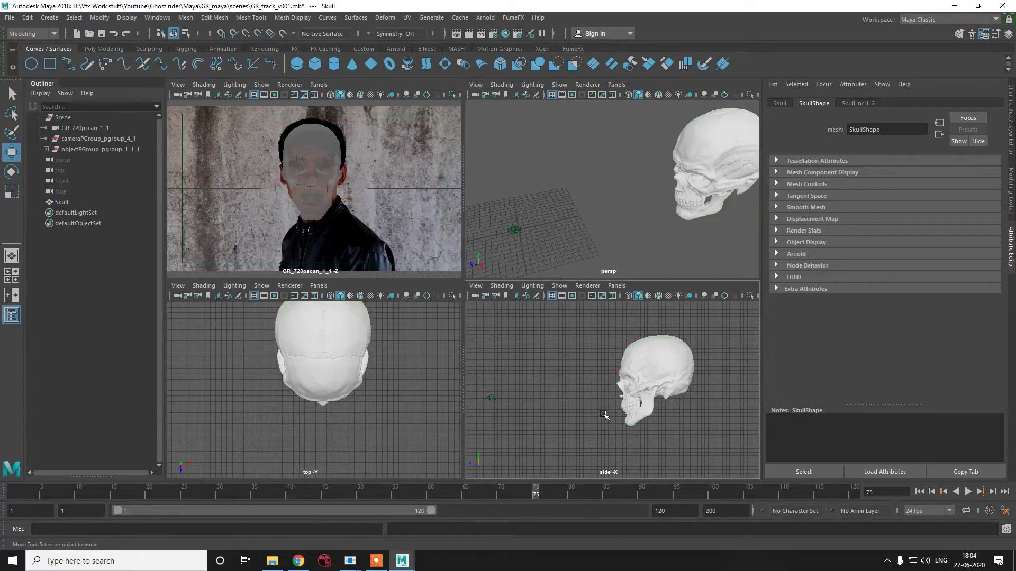
Step: Nudge the skull slightly along the Y axis and compare it with the face while it is deselected
{"action": "left_click", "coordinate": [317, 176]}
{"action": "left_click_drag", "start_coordinate": [310, 153], "coordinate": [311, 153]}
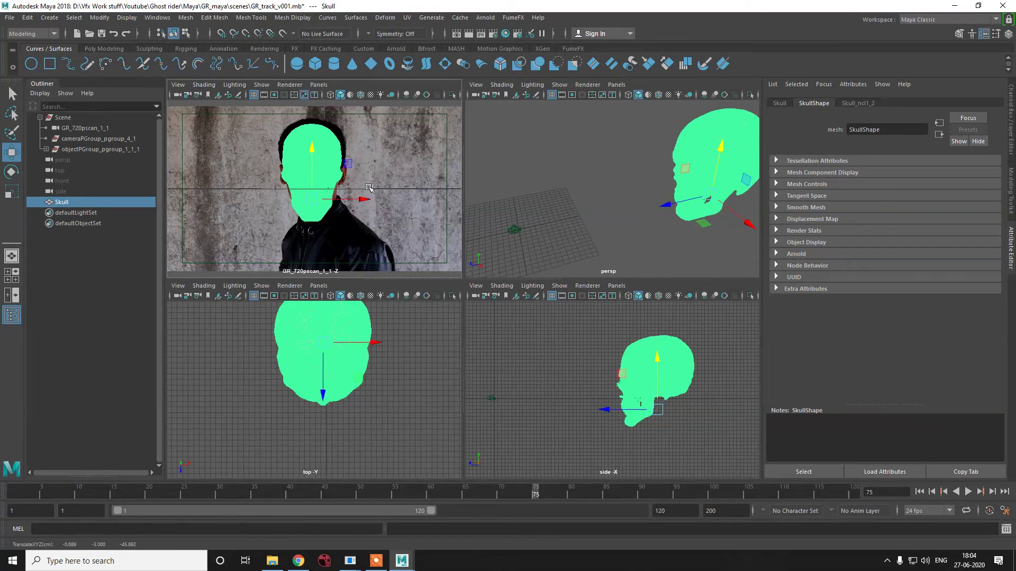
{"action": "left_click", "coordinate": [394, 162]}
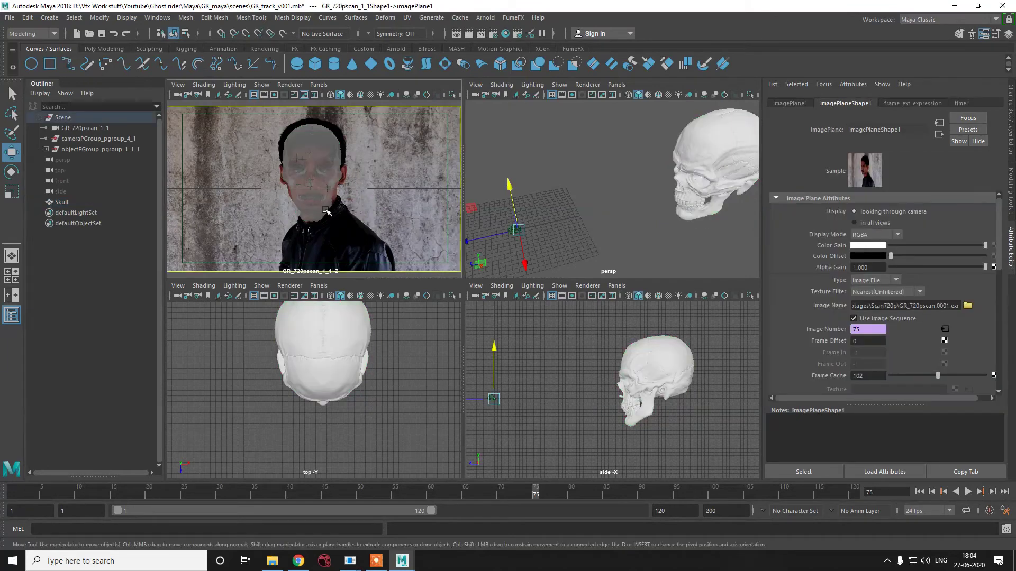
{"action": "left_click", "coordinate": [317, 203]}
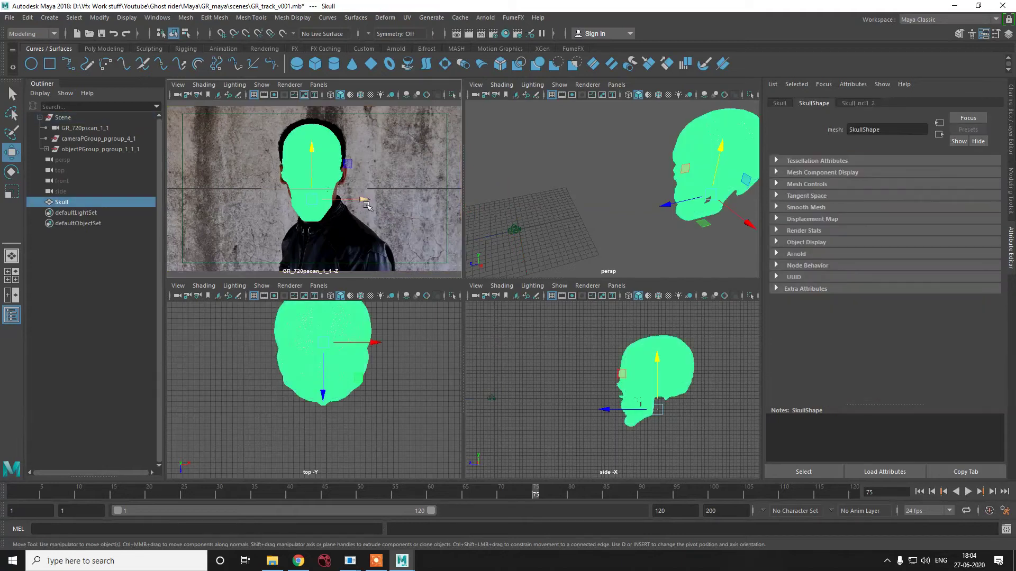
{"action": "left_click", "coordinate": [374, 223]}
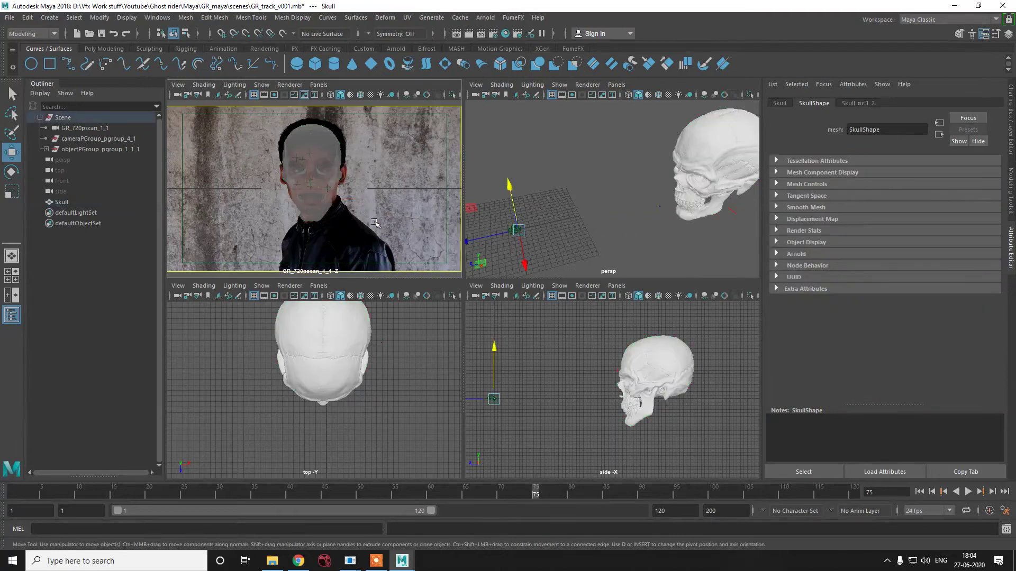
Step: Scale the skull down slightly as a whole and raise it a little along the Y axis
{"action": "left_click", "coordinate": [317, 202]}
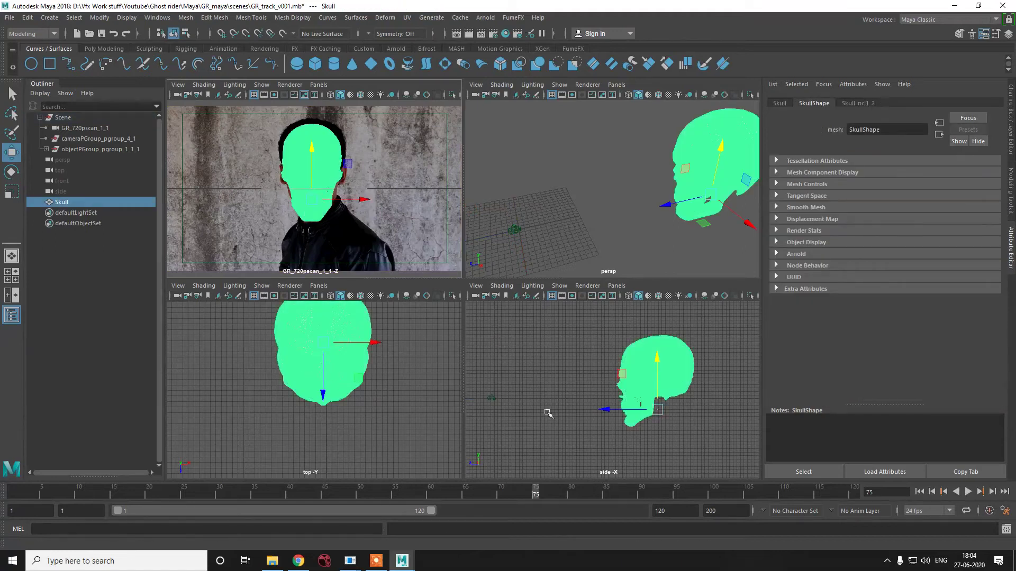
{"action": "key", "text": "r"}
{"action": "left_click", "coordinate": [656, 411]}
{"action": "left_click_drag", "start_coordinate": [658, 414], "coordinate": [653, 414]}
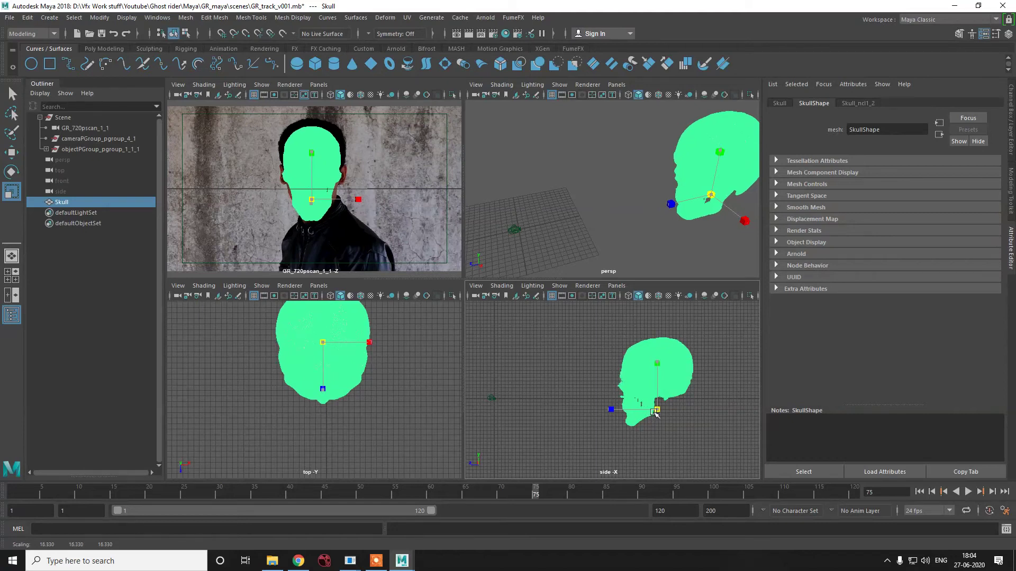
{"action": "key", "text": "w"}
{"action": "left_click_drag", "start_coordinate": [658, 370], "coordinate": [659, 367]}
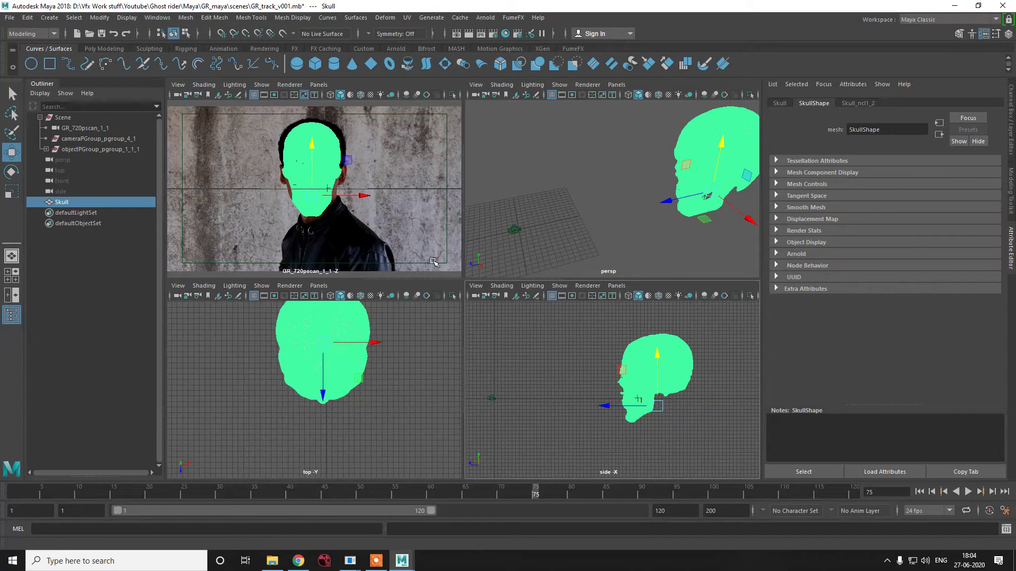
Step: Turn off X-Ray shading in the camera viewport and compare the deselected solid skull with the man's face
{"action": "left_click", "coordinate": [350, 227]}
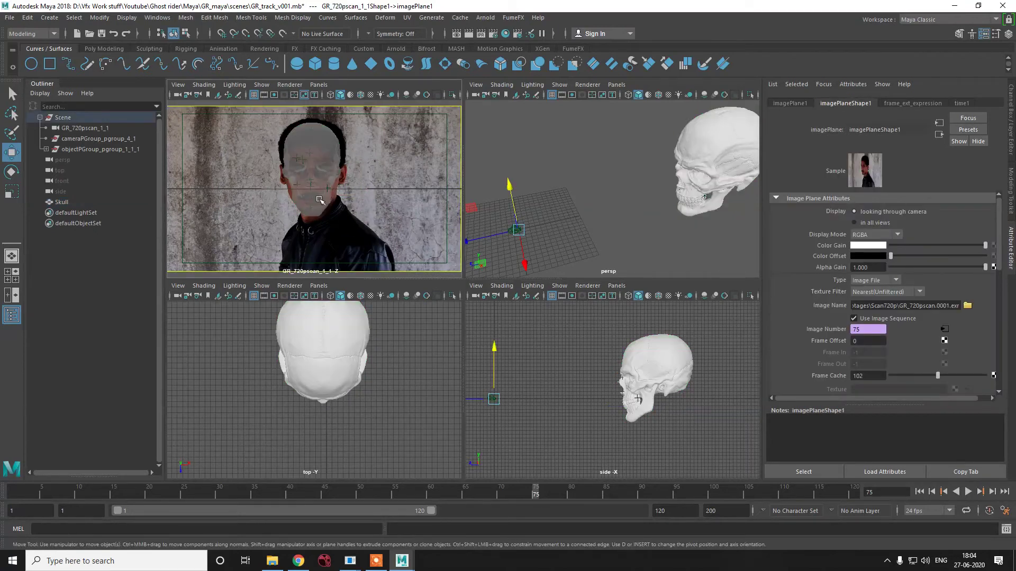
{"action": "left_click", "coordinate": [204, 85]}
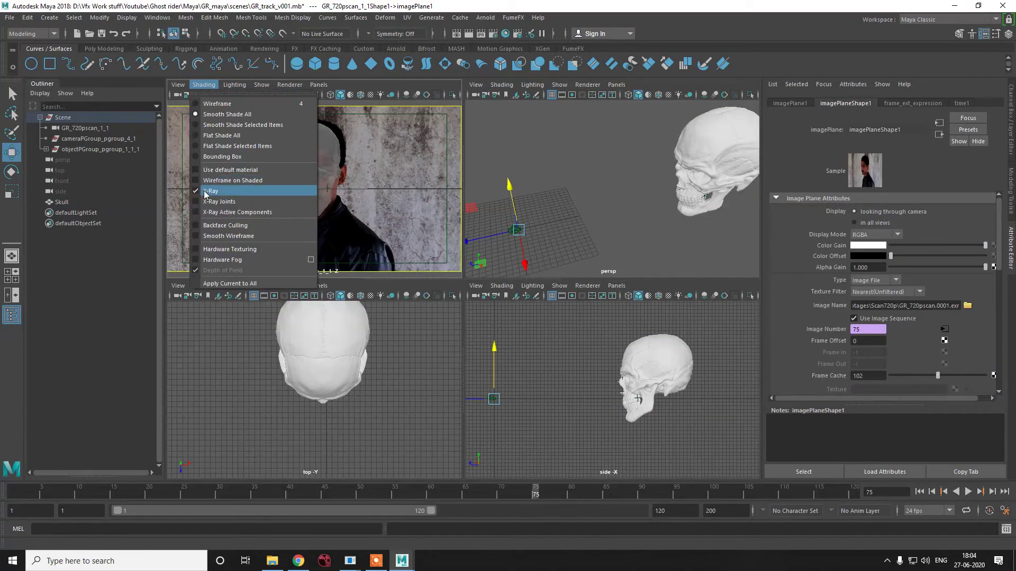
{"action": "left_click", "coordinate": [206, 192]}
{"action": "left_click", "coordinate": [316, 207]}
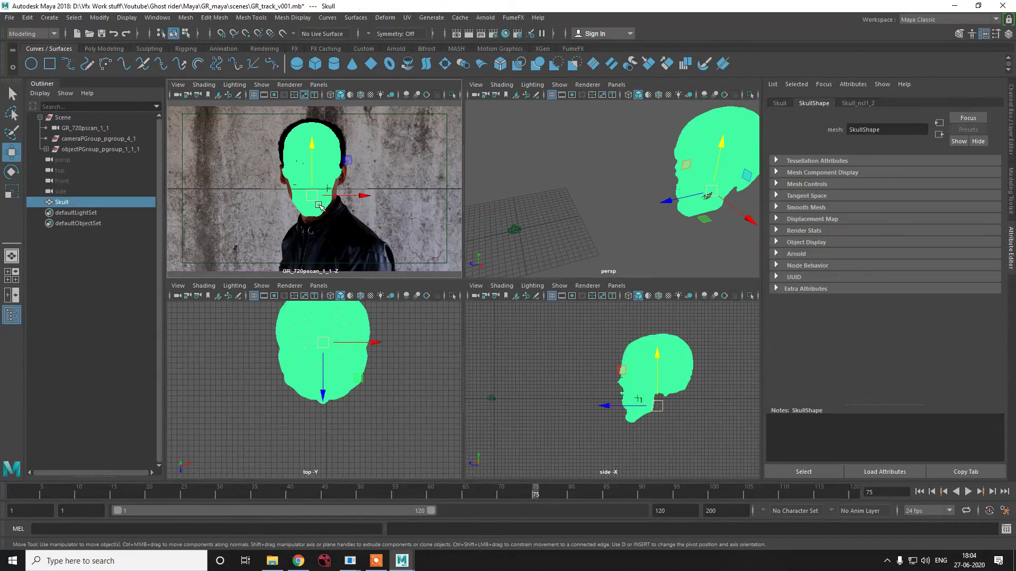
{"action": "left_click", "coordinate": [417, 151]}
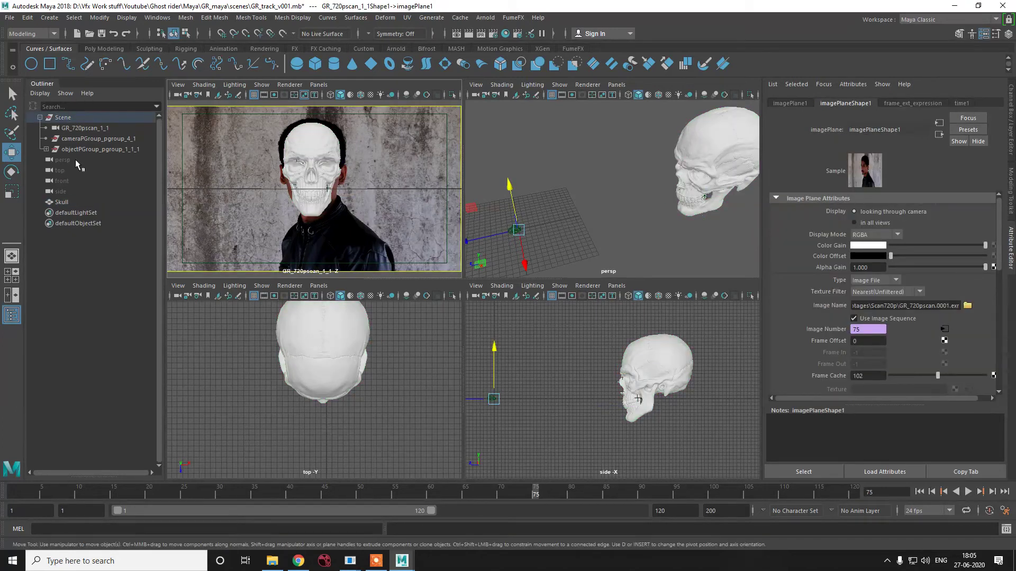
Step: Switch to the Animation menu set and parent-constrain the skull to the objectPGroup_pgroup_1_1_1 group
{"action": "left_click", "coordinate": [63, 150]}
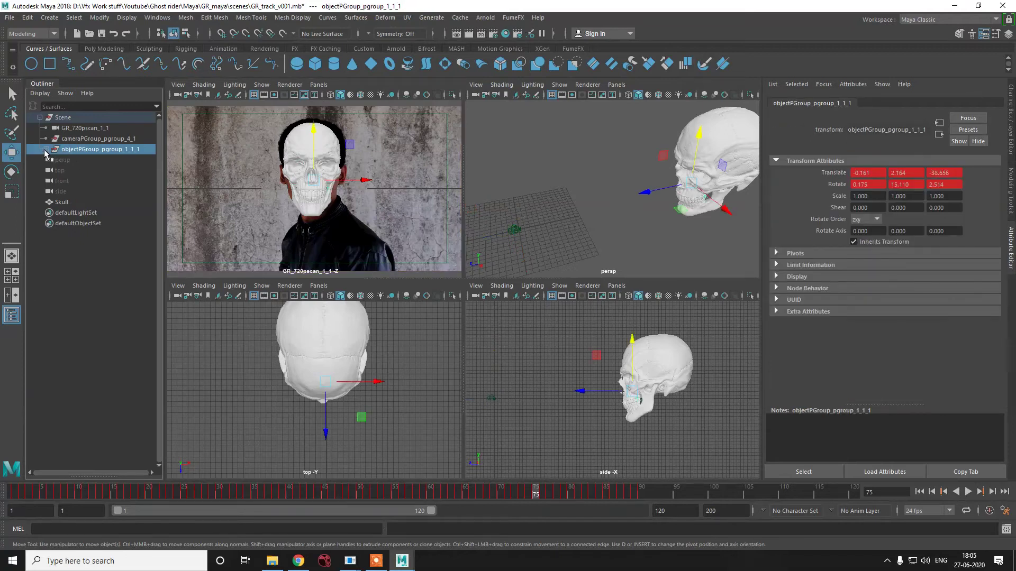
{"action": "left_click", "coordinate": [45, 150]}
{"action": "left_click", "coordinate": [45, 150]}
{"action": "left_click", "coordinate": [63, 202], "text": "ctrl"}
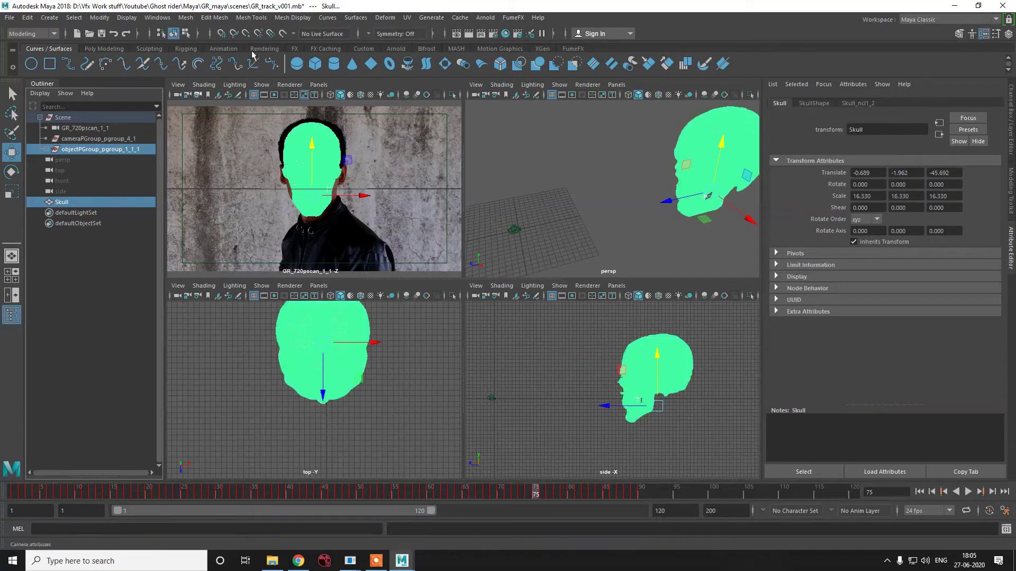
{"action": "left_click", "coordinate": [46, 34]}
{"action": "left_click", "coordinate": [22, 67]}
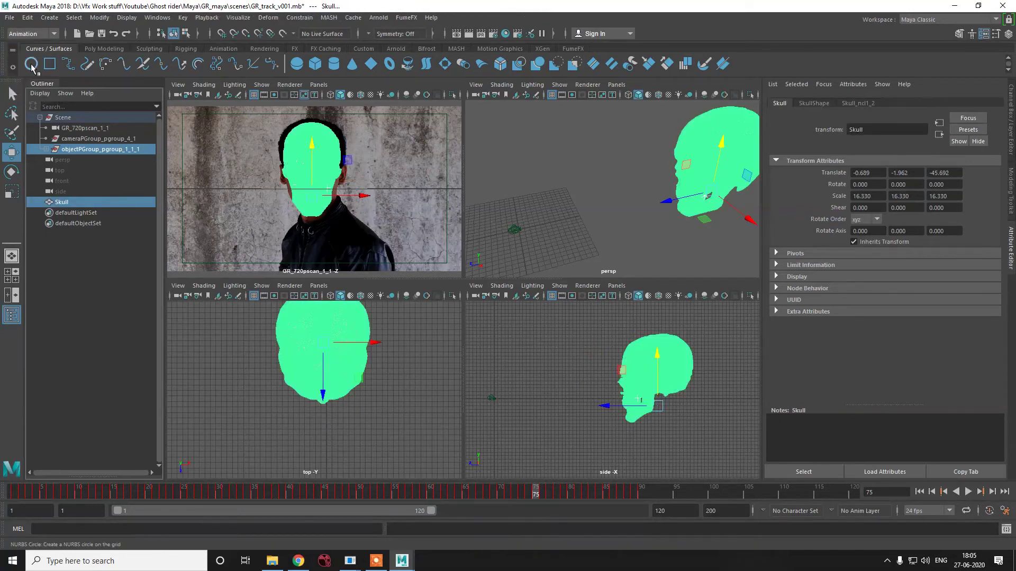
{"action": "left_click", "coordinate": [299, 17]}
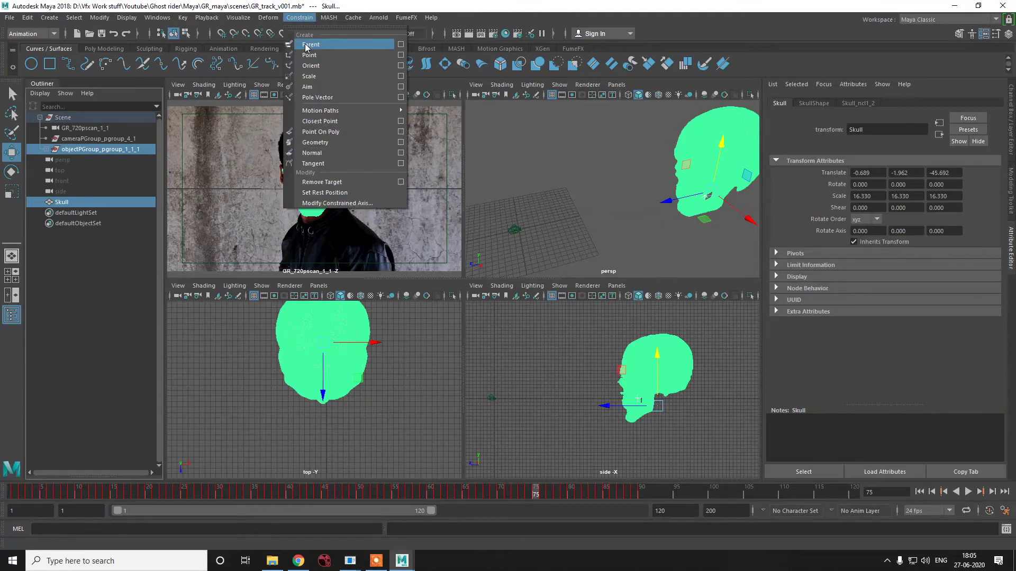
{"action": "left_click", "coordinate": [306, 45]}
Step: Play back the shot with the constrained skull deselected and scrub to frame 90 to find the end of the footage
{"action": "key", "text": "alt+v"}
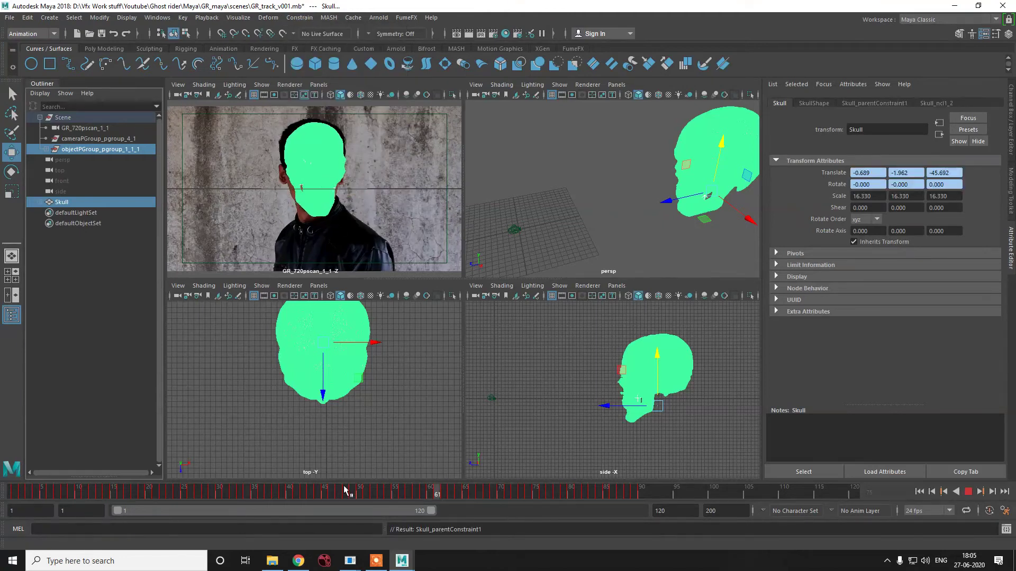
{"action": "left_click_drag", "start_coordinate": [102, 482], "coordinate": [10, 482]}
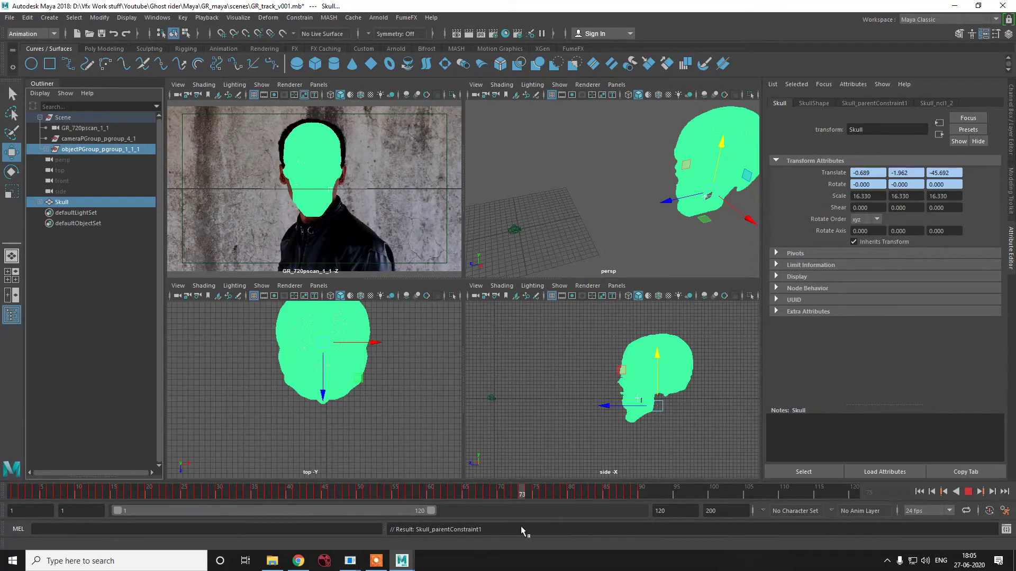
{"action": "key", "text": "alt+v"}
{"action": "left_click", "coordinate": [415, 244]}
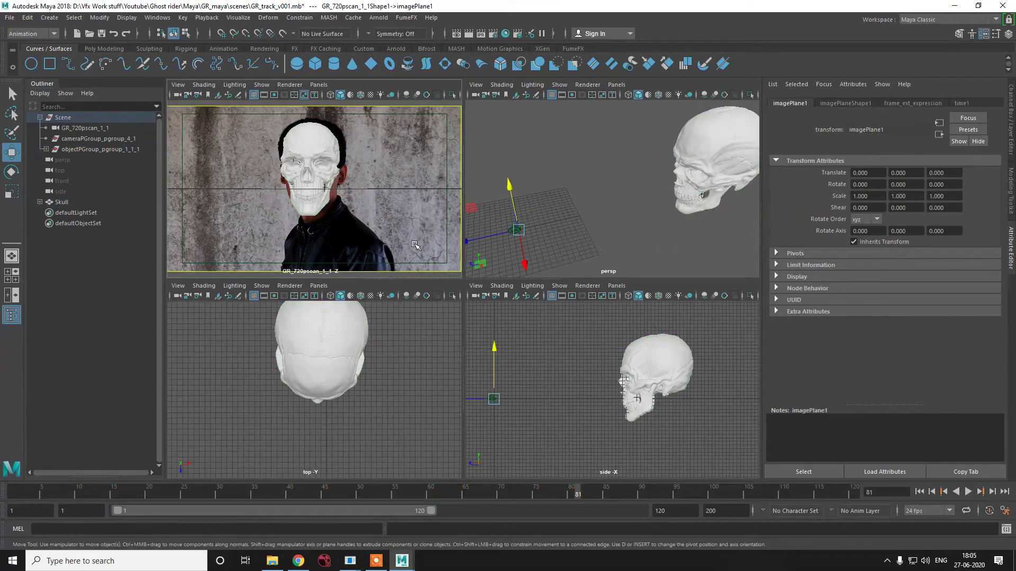
{"action": "left_click", "coordinate": [968, 492]}
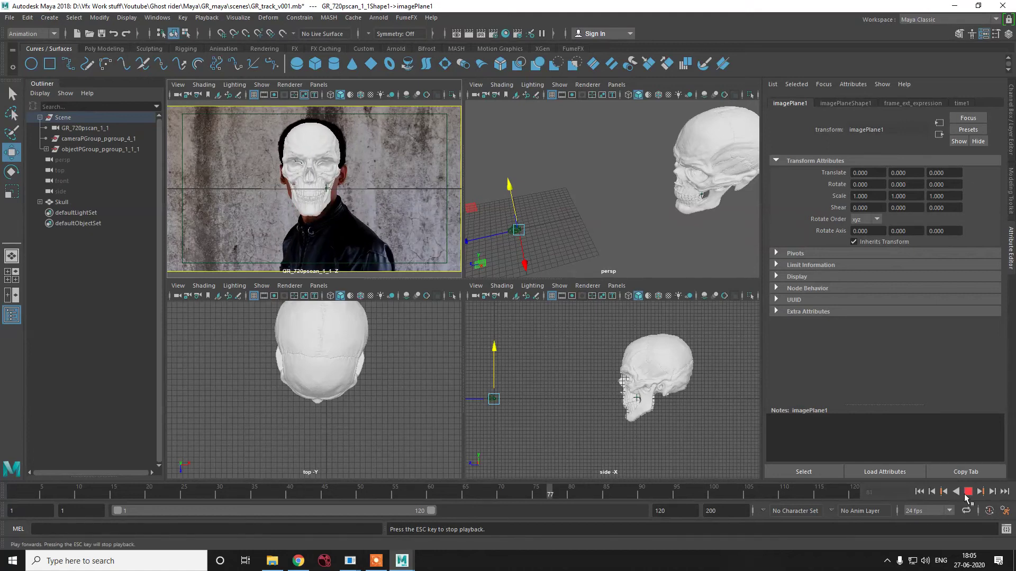
{"action": "left_click", "coordinate": [967, 492]}
{"action": "mouse_move", "coordinate": [669, 493]}
{"action": "left_mouse_down"}
{"action": "mouse_move", "coordinate": [365, 494]}
{"action": "mouse_move", "coordinate": [642, 493]}
{"action": "left_mouse_up"}
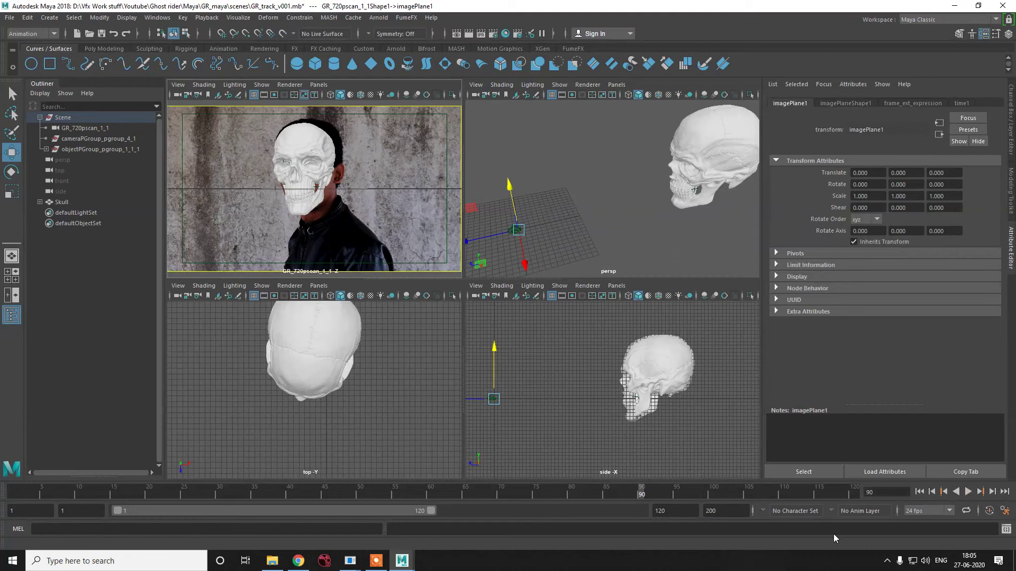
Step: Set both the playback end and the animation end to frame 90 in the time slider preferences and save them
{"action": "left_click", "coordinate": [1004, 510]}
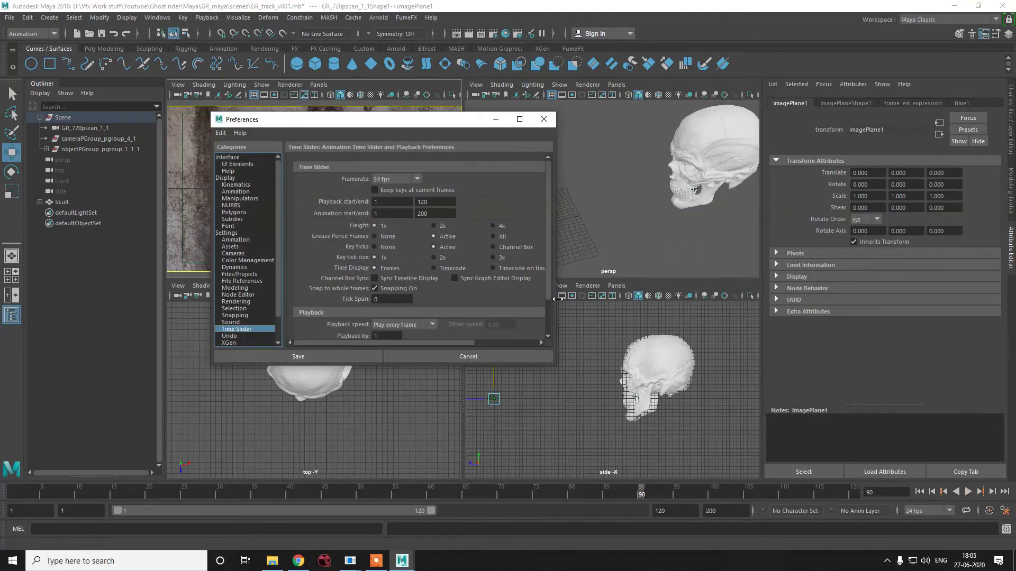
{"action": "left_click", "coordinate": [437, 202]}
{"action": "type", "text": "90"}
{"action": "double_click", "coordinate": [437, 213]}
{"action": "type", "text": "9"}
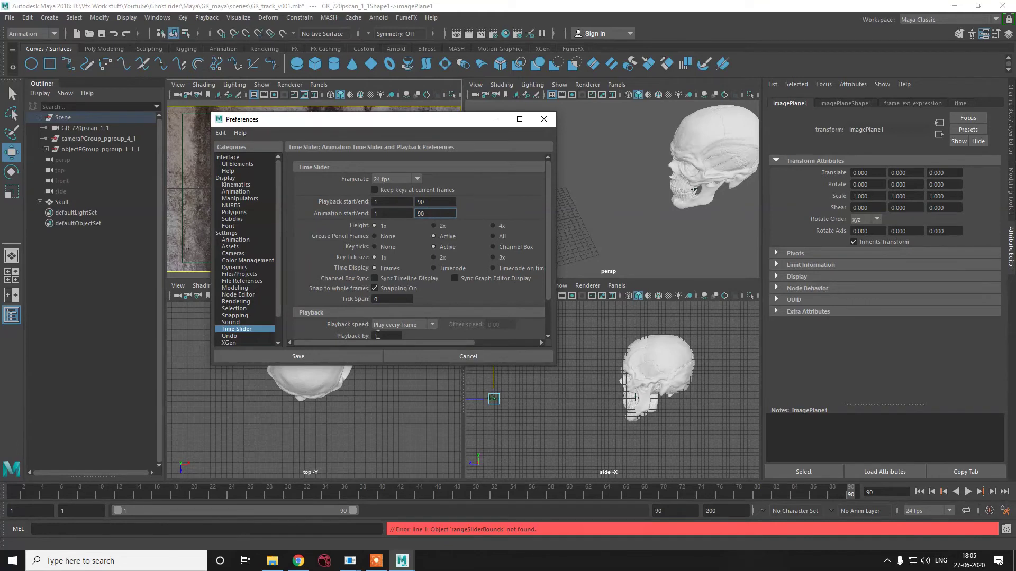
{"action": "left_click", "coordinate": [337, 355]}
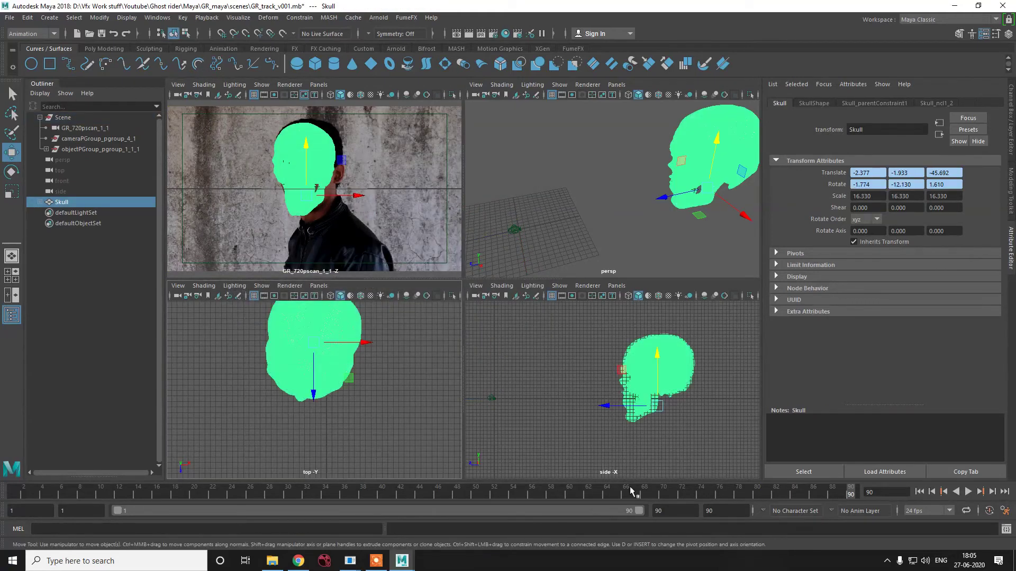
Step: Play the 90-frame range to review how the skull follows the head, and return to frame 1
{"action": "left_click", "coordinate": [968, 492]}
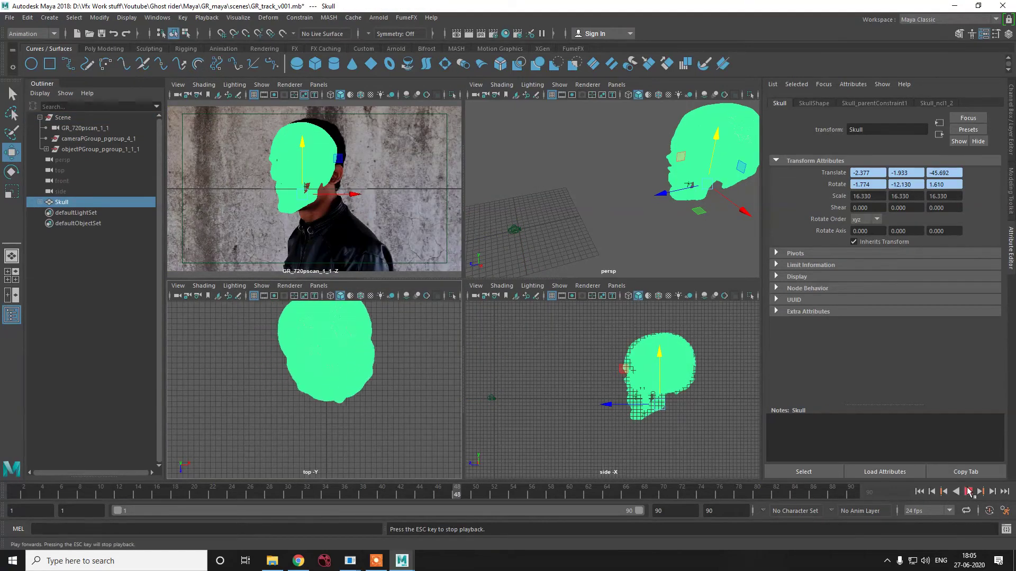
{"action": "left_click", "coordinate": [967, 492]}
{"action": "left_click", "coordinate": [374, 249]}
{"action": "key", "text": "alt+v"}
{"action": "mouse_move", "coordinate": [103, 475]}
{"action": "left_mouse_down"}
{"action": "mouse_move", "coordinate": [53, 477]}
{"action": "mouse_move", "coordinate": [115, 479]}
{"action": "mouse_move", "coordinate": [14, 480]}
{"action": "left_mouse_up"}
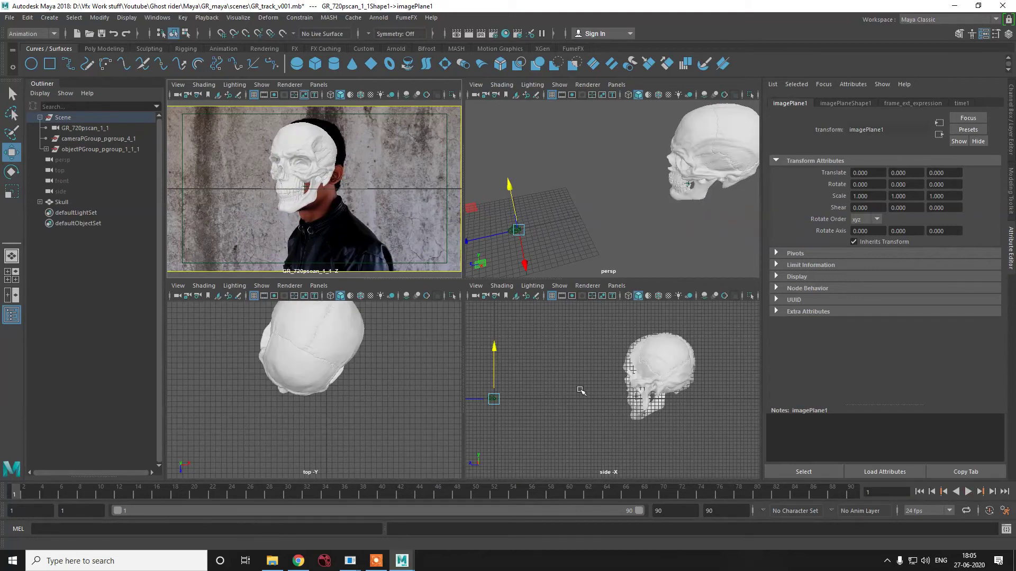
Step: Check the skull's fit around frames 44 and 55, play the shot again without a selection, and go back to frame 1
{"action": "left_click", "coordinate": [673, 363]}
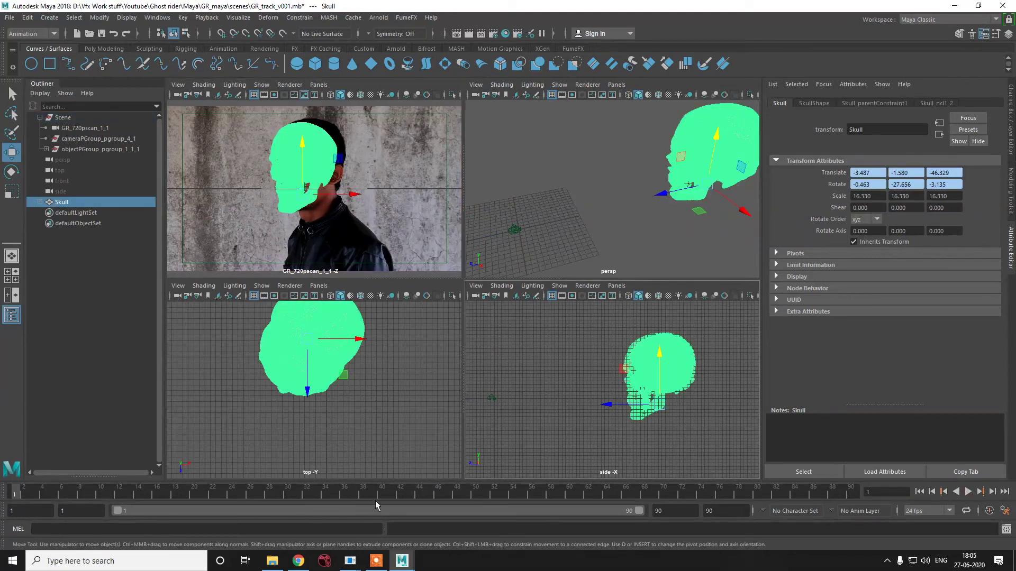
{"action": "left_click", "coordinate": [417, 496]}
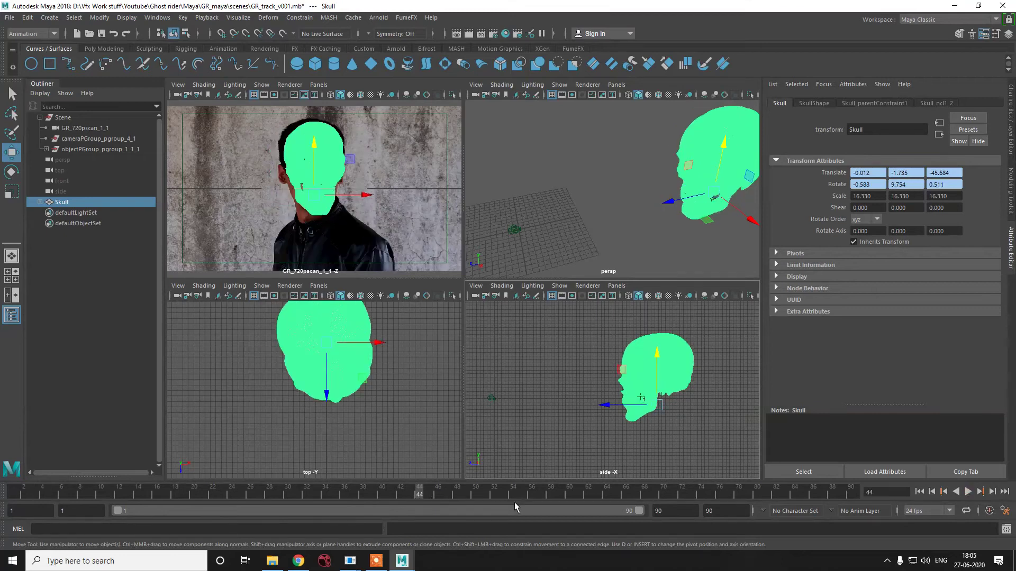
{"action": "left_click", "coordinate": [558, 495]}
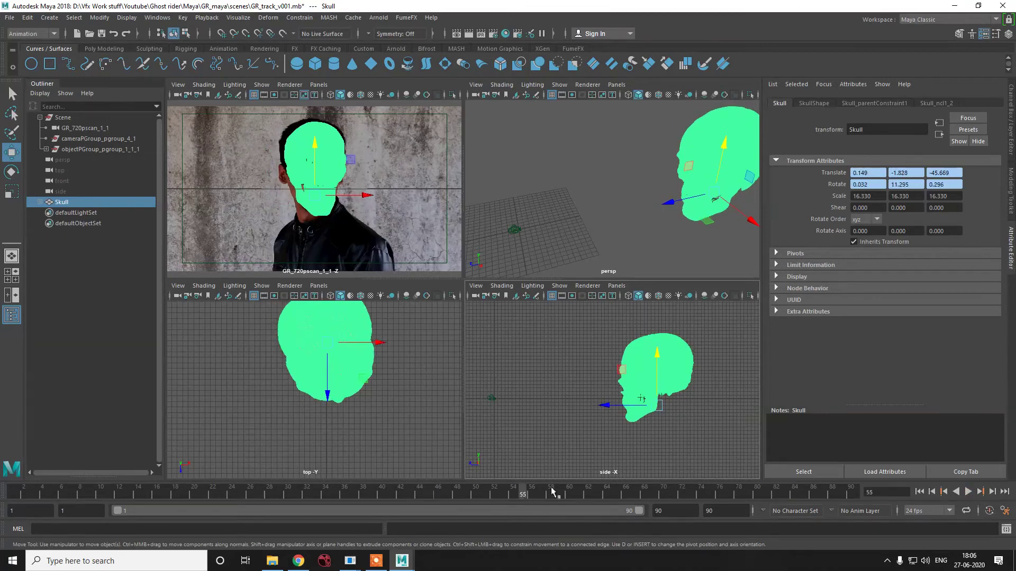
{"action": "double_click", "coordinate": [556, 493], "text": "shift"}
{"action": "left_click_drag", "start_coordinate": [549, 491], "coordinate": [427, 492]}
{"action": "left_click", "coordinate": [379, 240]}
{"action": "key", "text": "alt+v"}
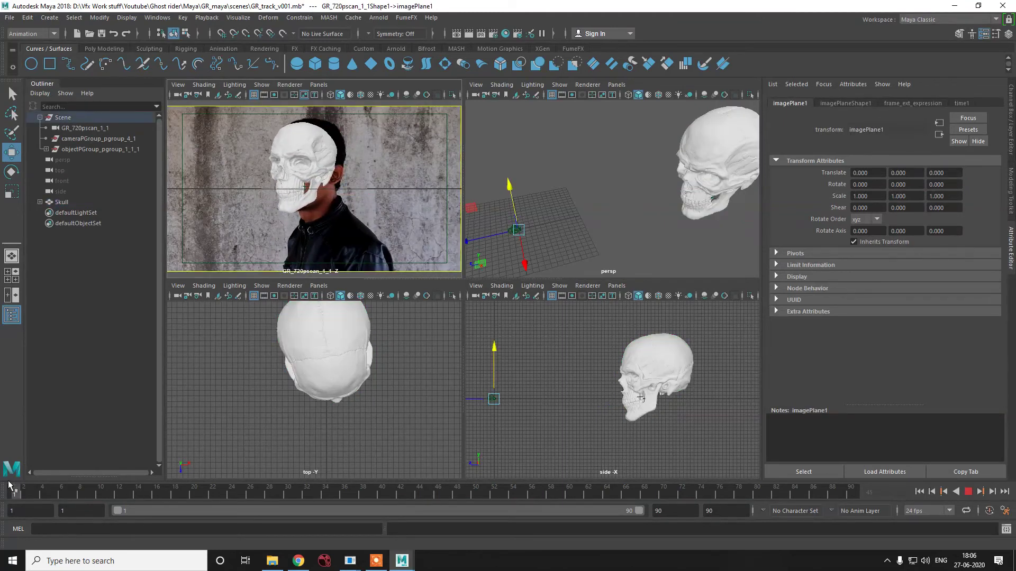
{"action": "key", "text": "alt+v"}
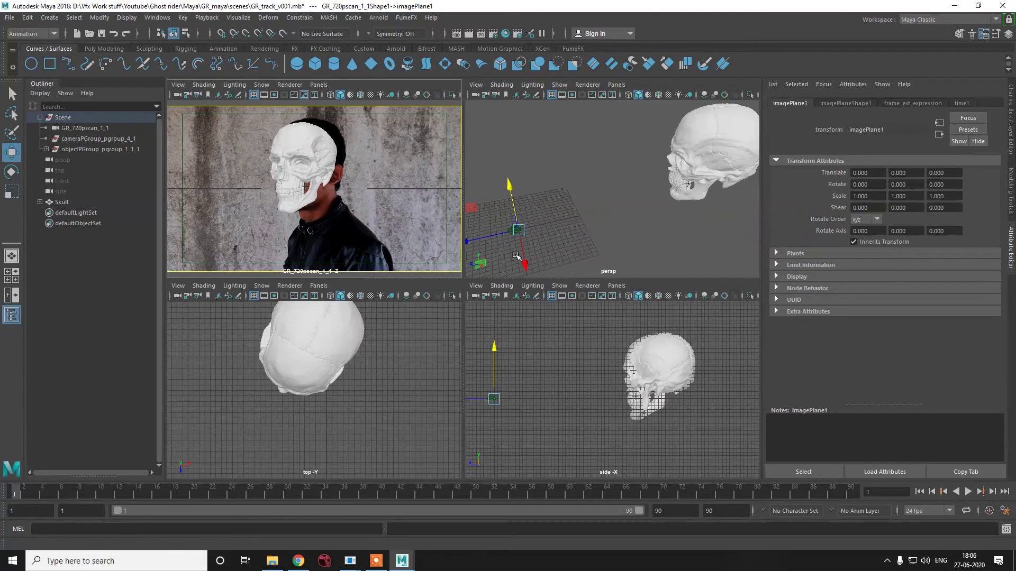
Step: Delete the parent constraint under the skull so it can be repositioned freely at frame 1
{"action": "left_click", "coordinate": [40, 203]}
{"action": "left_click", "coordinate": [64, 211]}
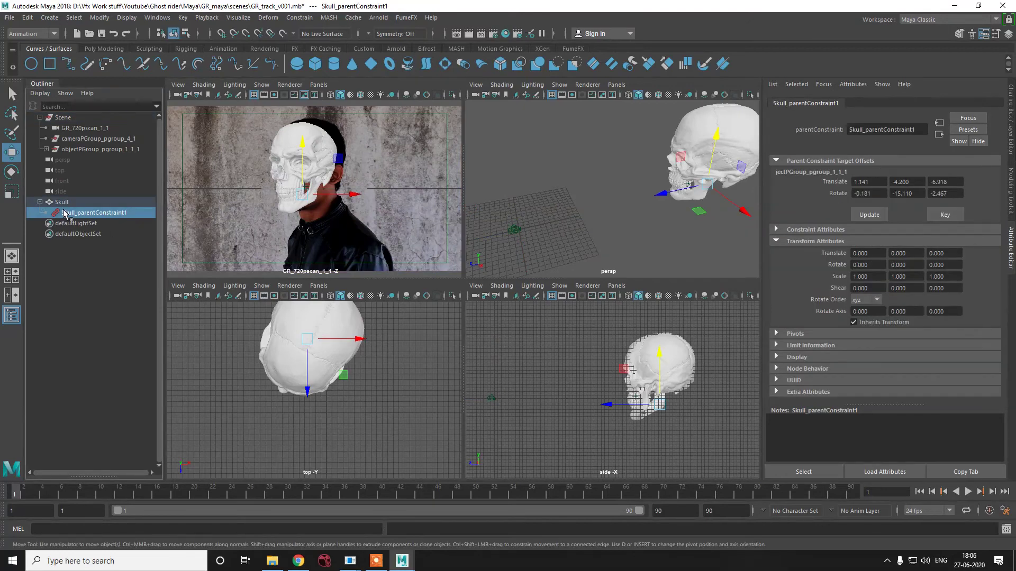
{"action": "key", "text": "Delete"}
Step: Shift the skull along X and Y over the turned face and scale it uniformly to about 17.2
{"action": "left_click", "coordinate": [302, 166]}
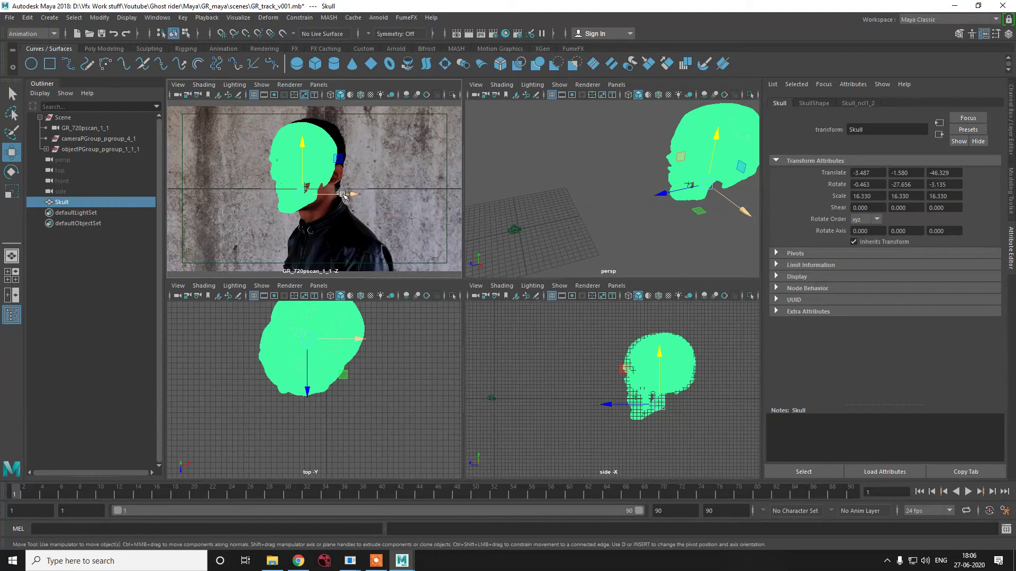
{"action": "mouse_move", "coordinate": [352, 195]}
{"action": "left_mouse_down"}
{"action": "mouse_move", "coordinate": [365, 195]}
{"action": "mouse_move", "coordinate": [354, 196]}
{"action": "left_mouse_up"}
{"action": "left_click_drag", "start_coordinate": [306, 151], "coordinate": [335, 200]}
{"action": "key", "text": "r"}
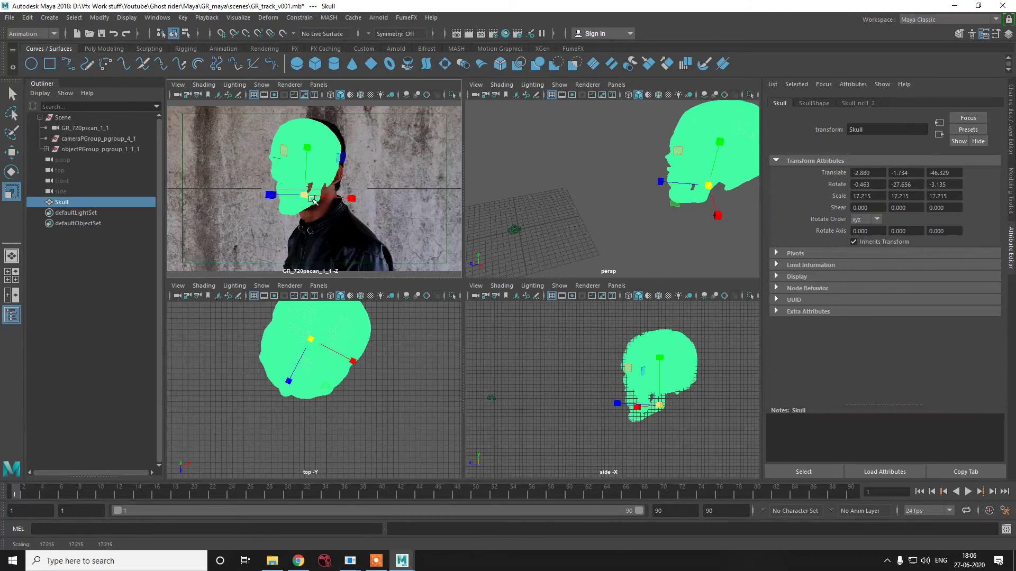
{"action": "key", "text": "w"}
Step: Move the skull to about -2.5 along X and -48.2 along Z to match the head at frame 1
{"action": "left_click_drag", "start_coordinate": [741, 209], "coordinate": [746, 211]}
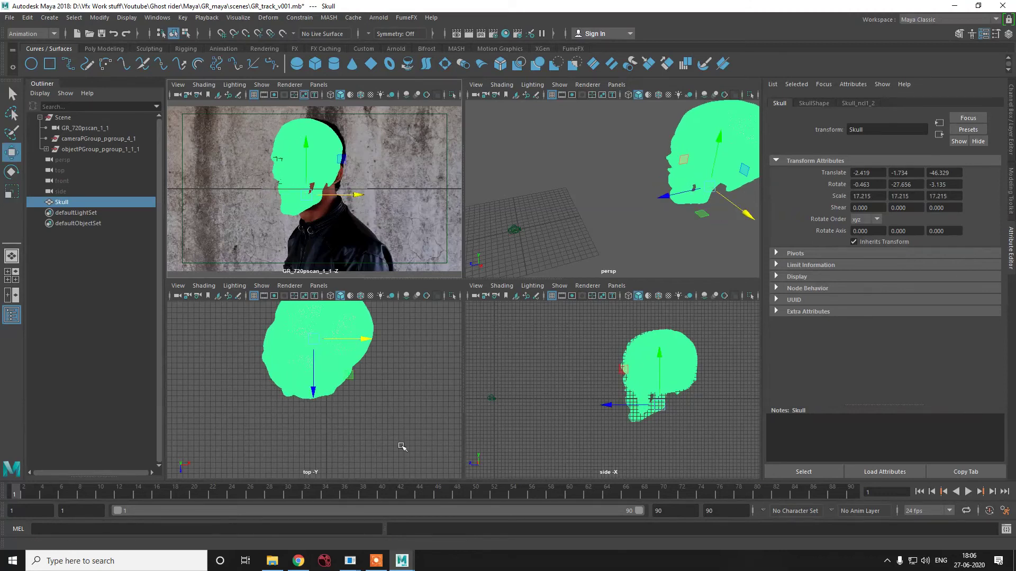
{"action": "mouse_move", "coordinate": [314, 393]}
{"action": "left_mouse_down"}
{"action": "mouse_move", "coordinate": [312, 313]}
{"action": "mouse_move", "coordinate": [312, 376]}
{"action": "left_mouse_up"}
{"action": "left_click_drag", "start_coordinate": [371, 323], "coordinate": [373, 324]}
{"action": "left_click_drag", "start_coordinate": [310, 375], "coordinate": [310, 380]}
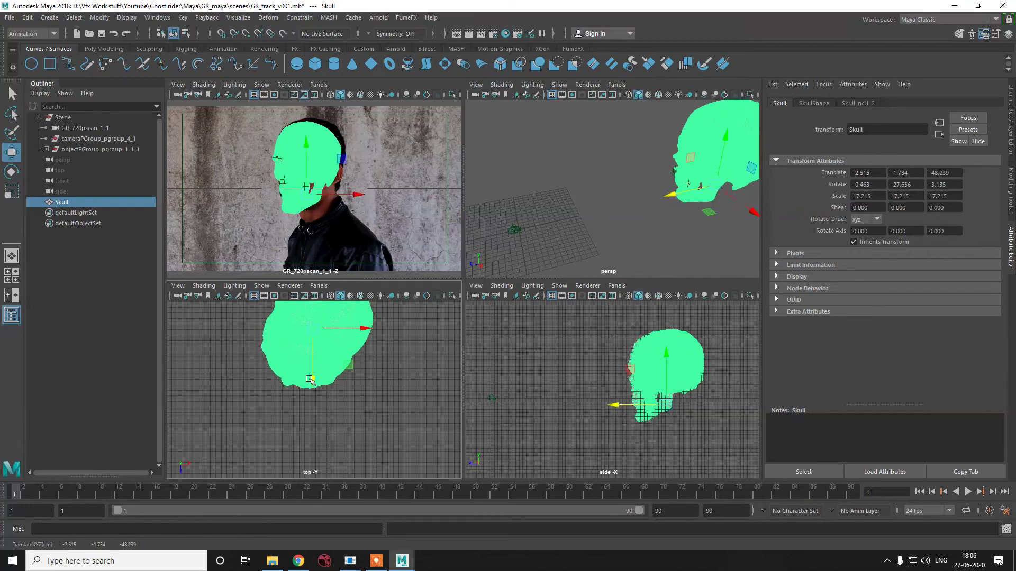
Step: Try to parent-constrain the skull to the GR_720pscan_1_1 camera and check it around frame 46
{"action": "left_click", "coordinate": [78, 128]}
{"action": "left_click", "coordinate": [67, 202], "text": "shift"}
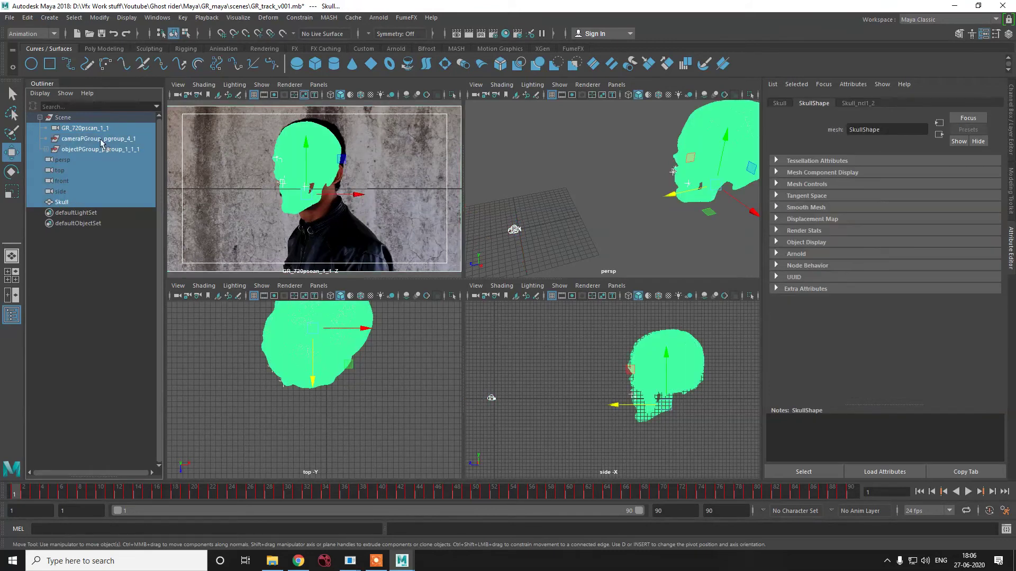
{"action": "left_click", "coordinate": [105, 129]}
{"action": "left_click", "coordinate": [63, 201], "text": "ctrl"}
{"action": "left_click", "coordinate": [299, 18]}
{"action": "left_click", "coordinate": [304, 46]}
{"action": "left_click_drag", "start_coordinate": [433, 494], "coordinate": [448, 496]}
{"action": "double_click", "coordinate": [438, 494]}
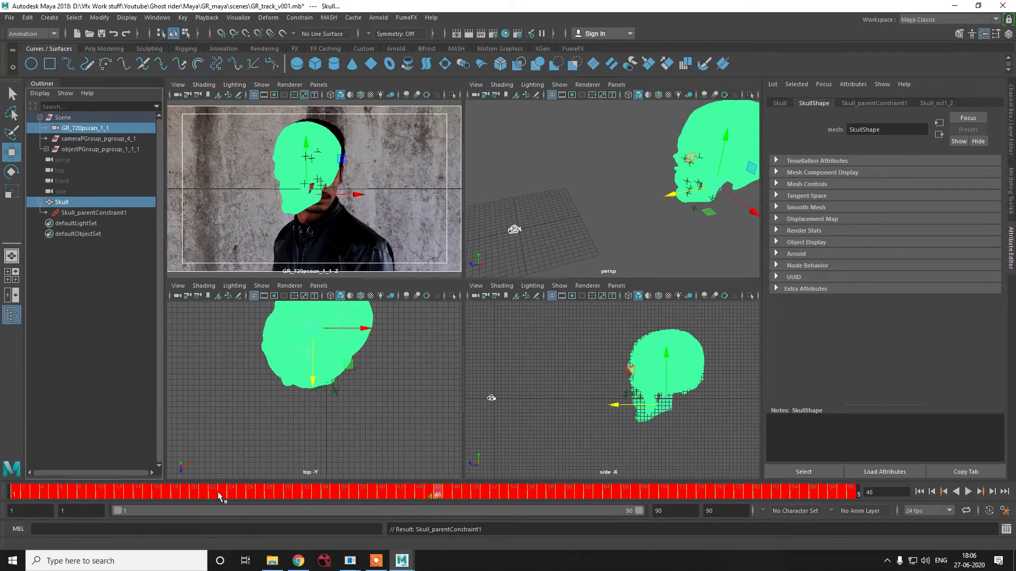
Step: Undo the last time change to return to frame 1 and delete the skull's parent constraint to the camera
{"action": "key", "text": "ctrl+z"}
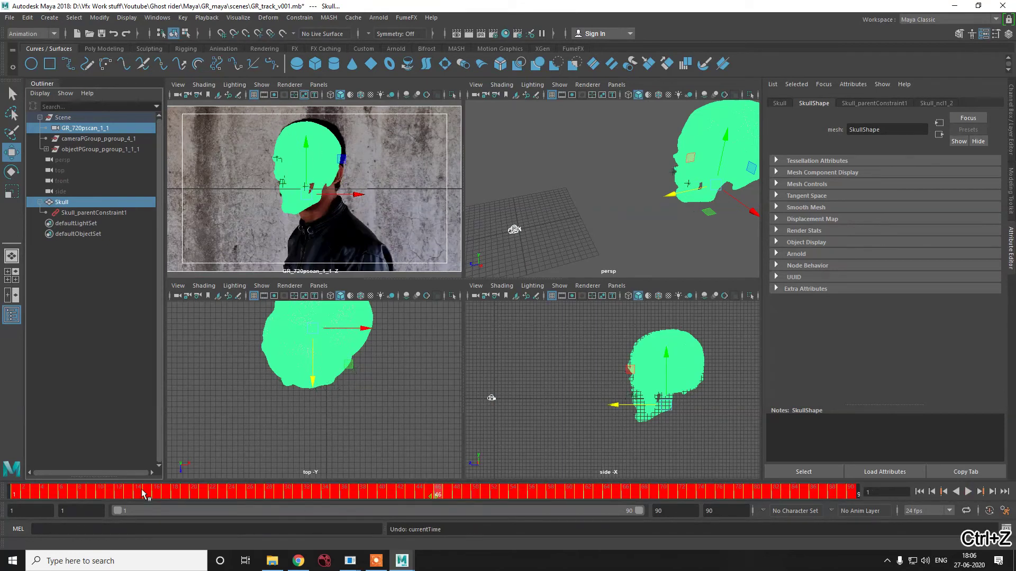
{"action": "left_click", "coordinate": [82, 212]}
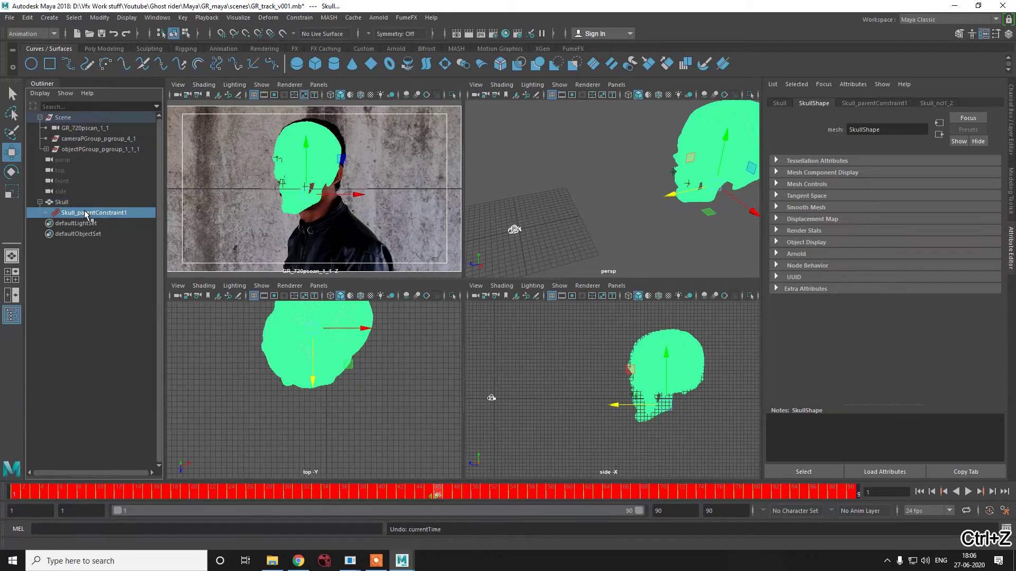
{"action": "key", "text": "Delete"}
Step: Parent-constrain the skull to the objectPGroup_pgroup_1_1_1 tracking group at frame 1
{"action": "left_click", "coordinate": [69, 204]}
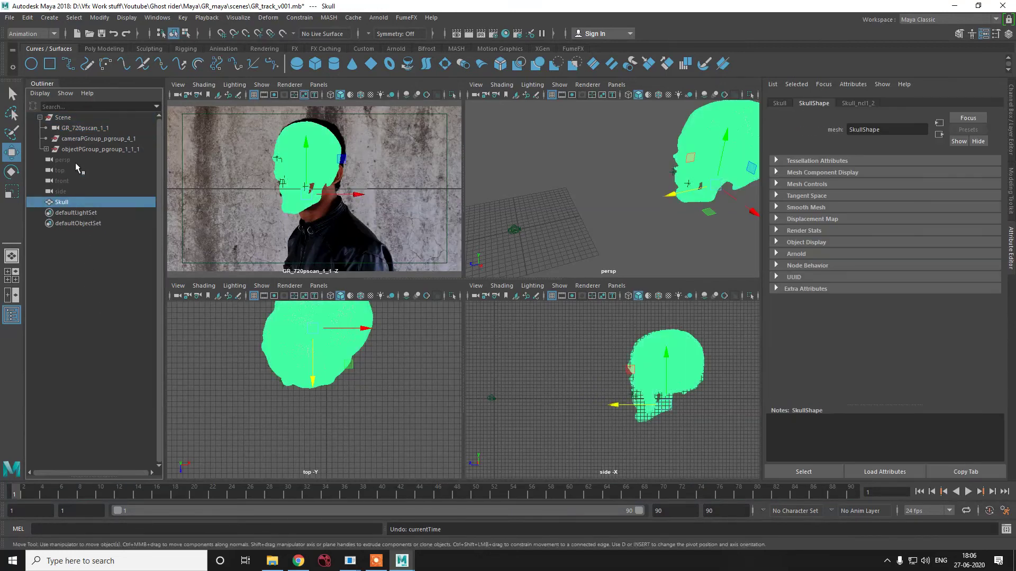
{"action": "left_click", "coordinate": [77, 150]}
{"action": "left_click", "coordinate": [63, 203], "text": "ctrl"}
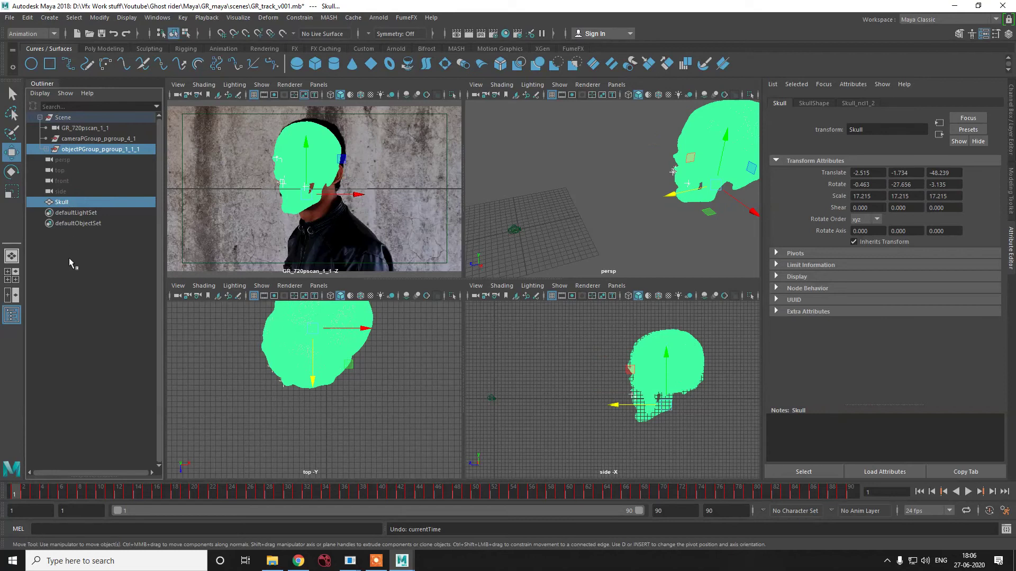
{"action": "left_click", "coordinate": [299, 18]}
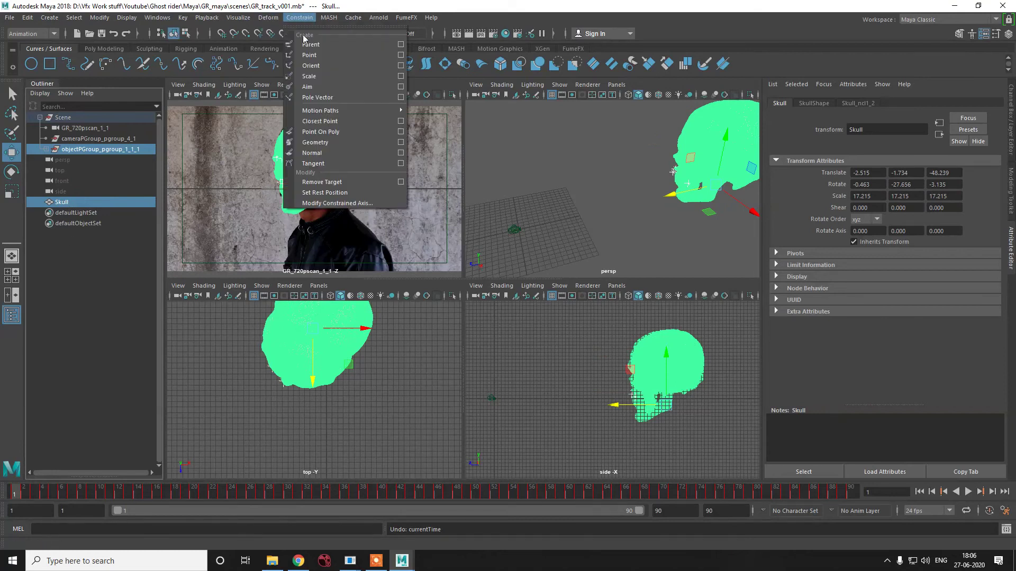
{"action": "left_click", "coordinate": [303, 42]}
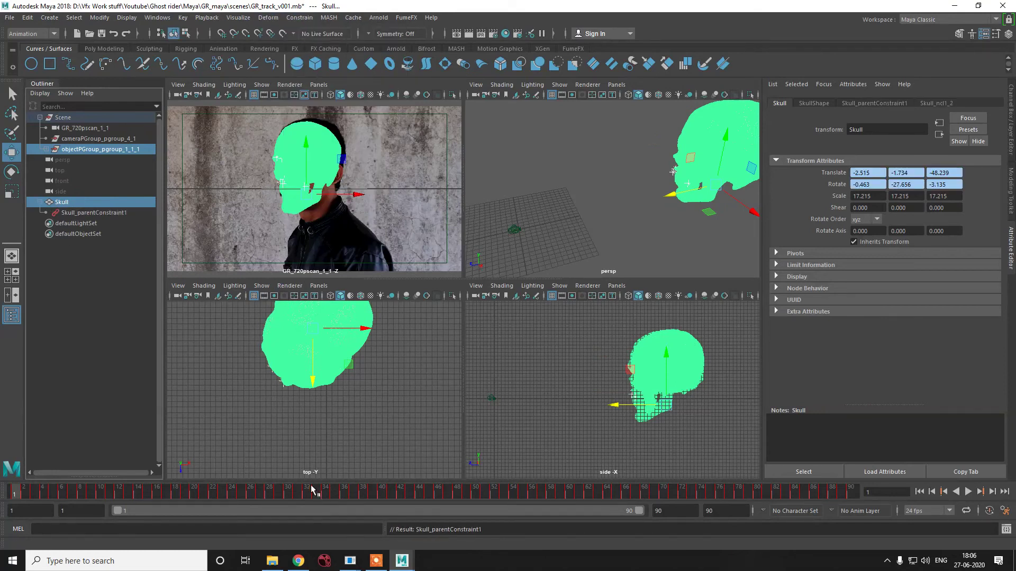
Step: Scrub through frames 40 and 82 and play the animation to check how the skull follows the turning head
{"action": "left_click", "coordinate": [382, 492]}
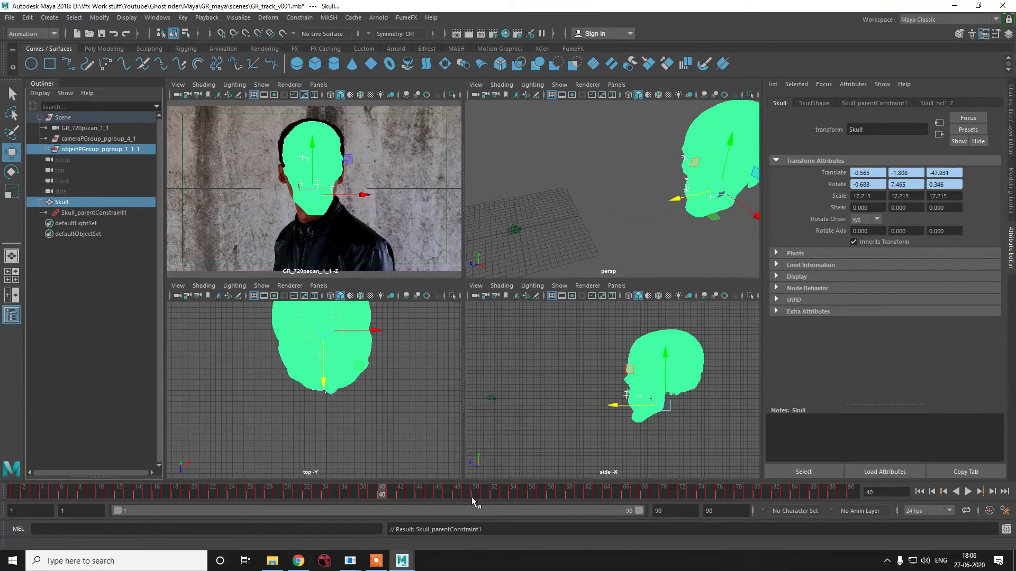
{"action": "left_click_drag", "start_coordinate": [471, 497], "coordinate": [634, 500]}
{"action": "left_click", "coordinate": [776, 495]}
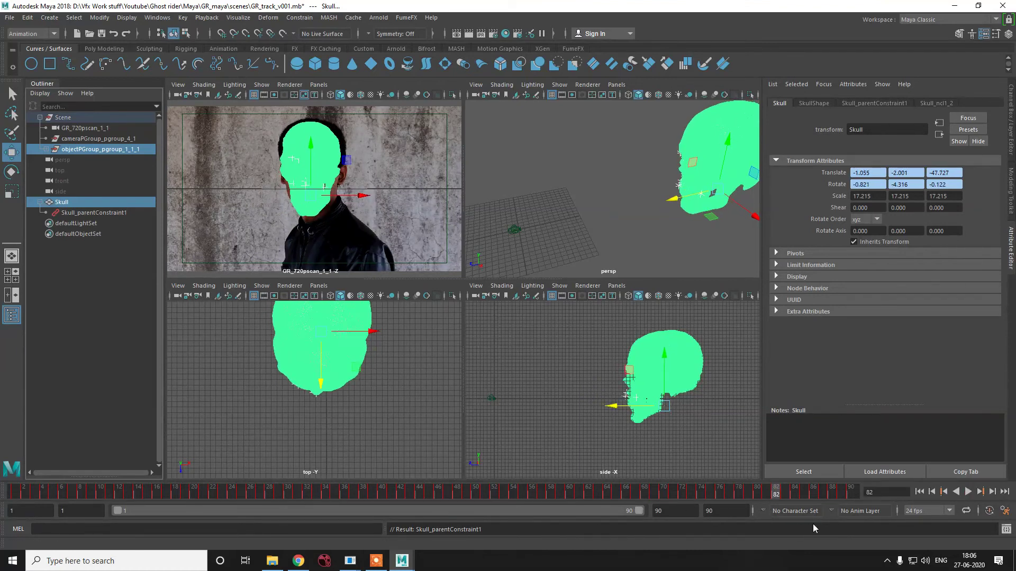
{"action": "left_click", "coordinate": [967, 492]}
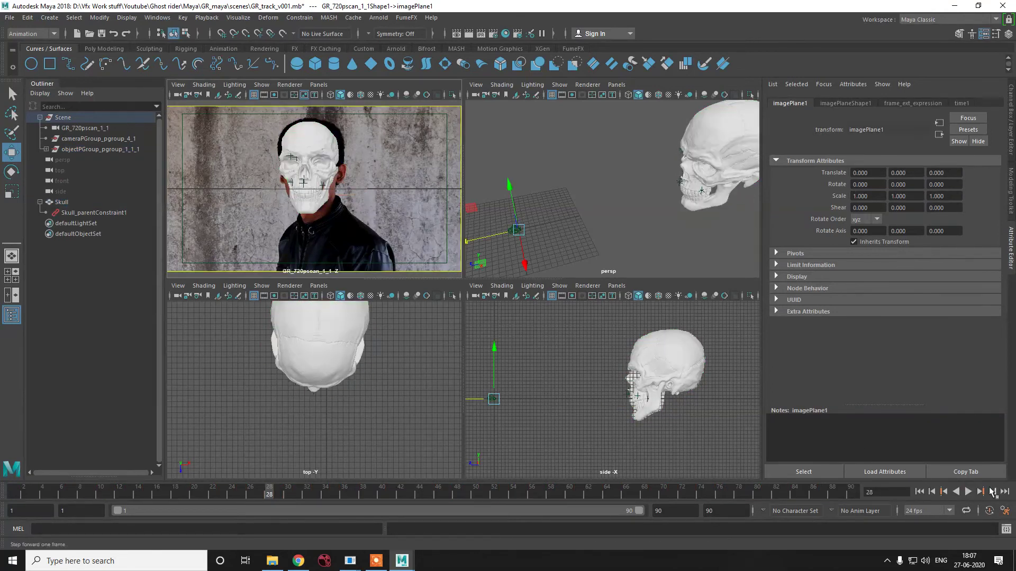
{"action": "left_click", "coordinate": [967, 491]}
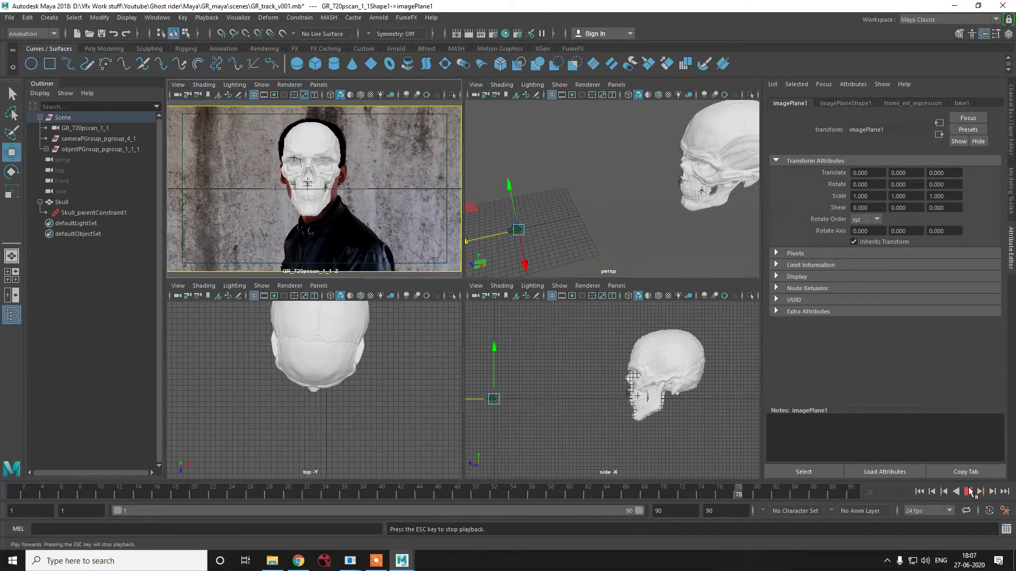
{"action": "left_click", "coordinate": [968, 491]}
{"action": "left_click", "coordinate": [426, 249]}
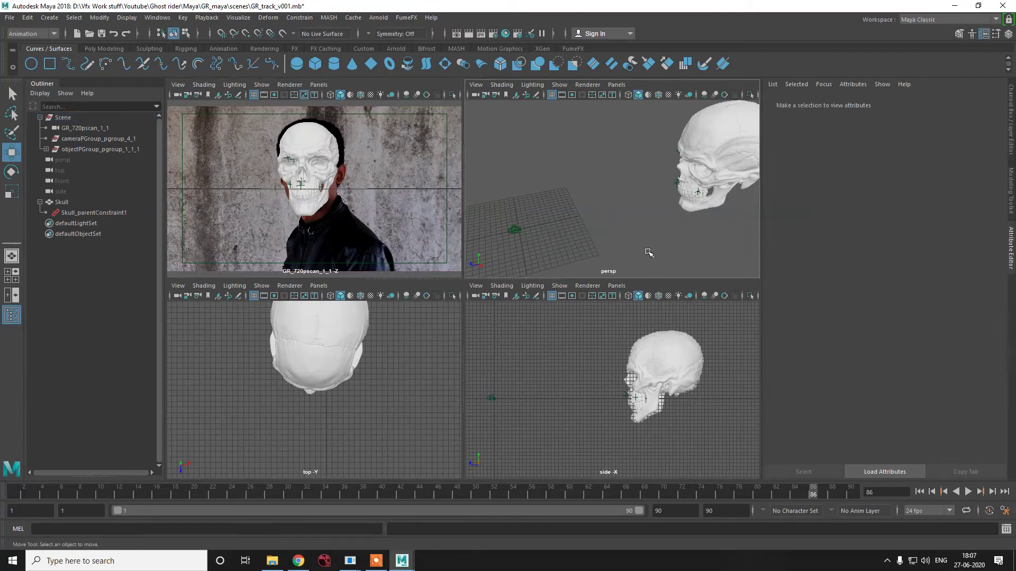
{"action": "key", "text": "space"}
{"action": "left_click_drag", "start_coordinate": [641, 241], "coordinate": [635, 220]}
{"action": "key", "text": "ctrl+o"}
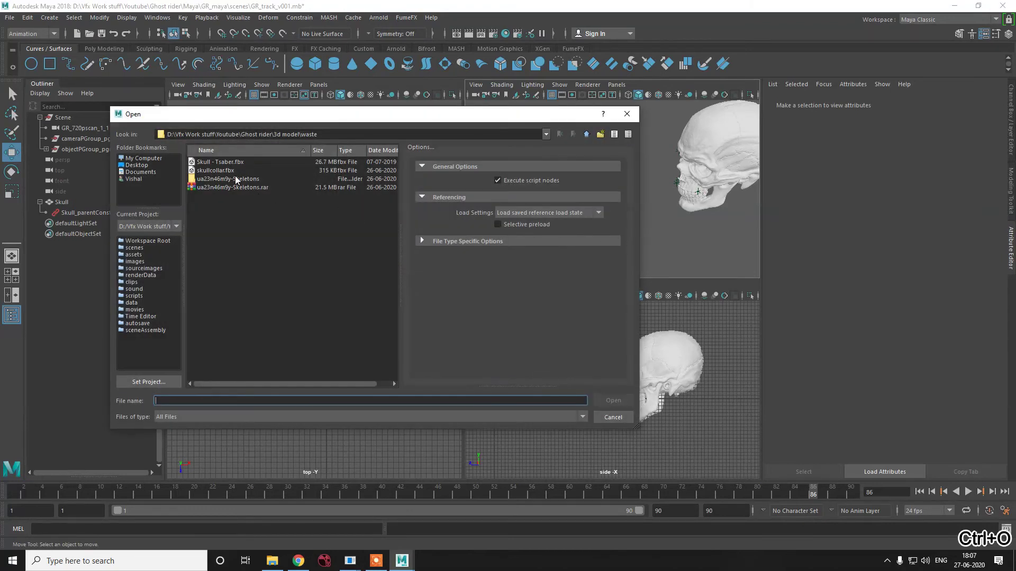
{"action": "double_click", "coordinate": [232, 169]}
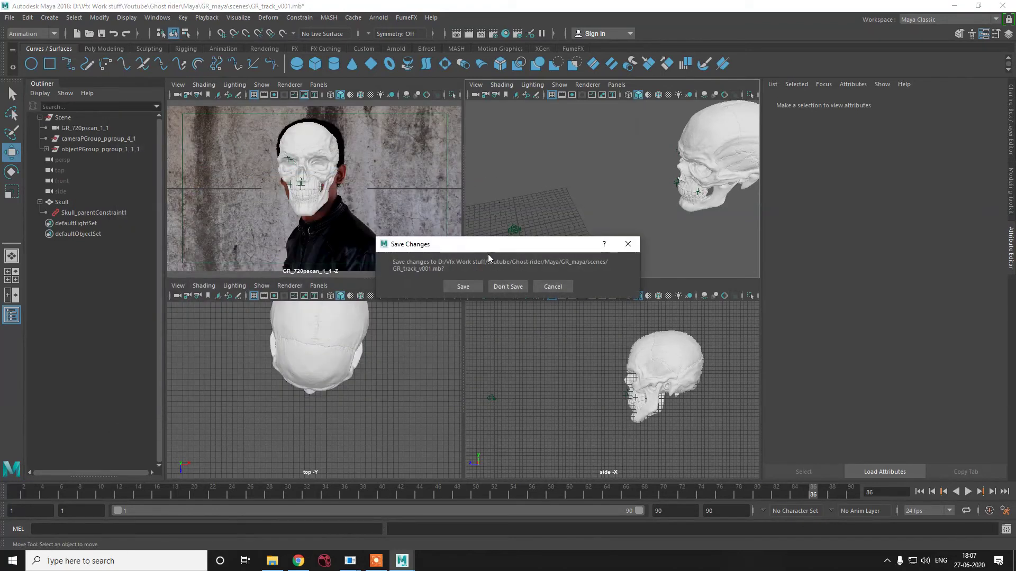
{"action": "left_click", "coordinate": [553, 287]}
Step: Save the scene and import the skullcollar.fbx model into it
{"action": "key", "text": "ctrl+s"}
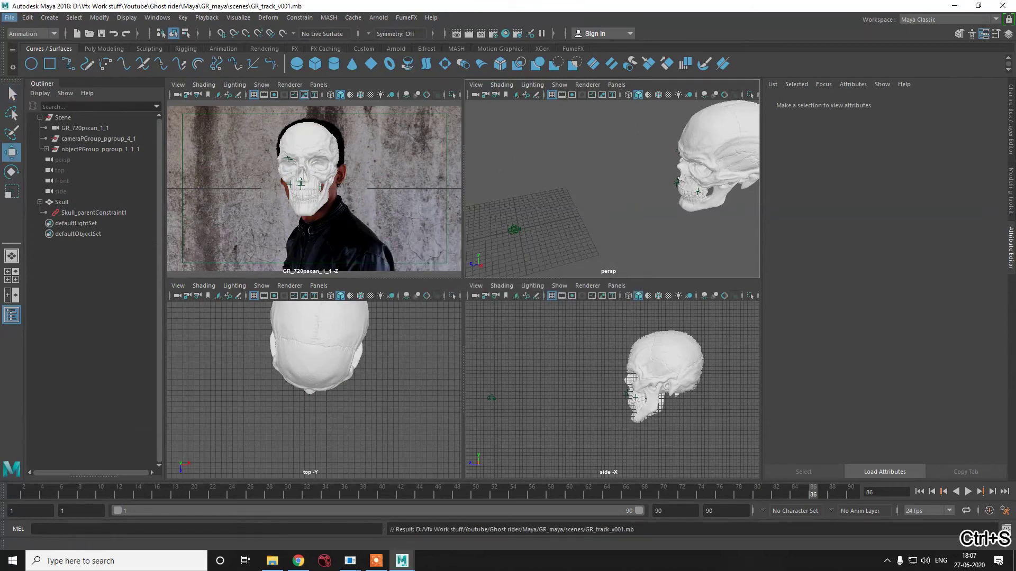
{"action": "left_click", "coordinate": [10, 18]}
{"action": "mouse_move", "coordinate": [42, 195]}
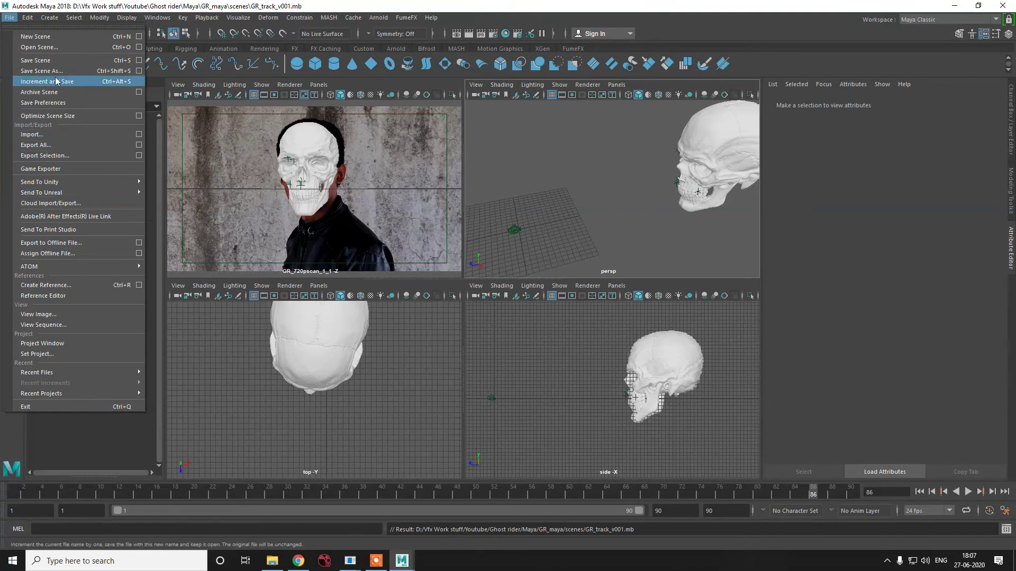
{"action": "left_click", "coordinate": [52, 134]}
{"action": "double_click", "coordinate": [243, 172]}
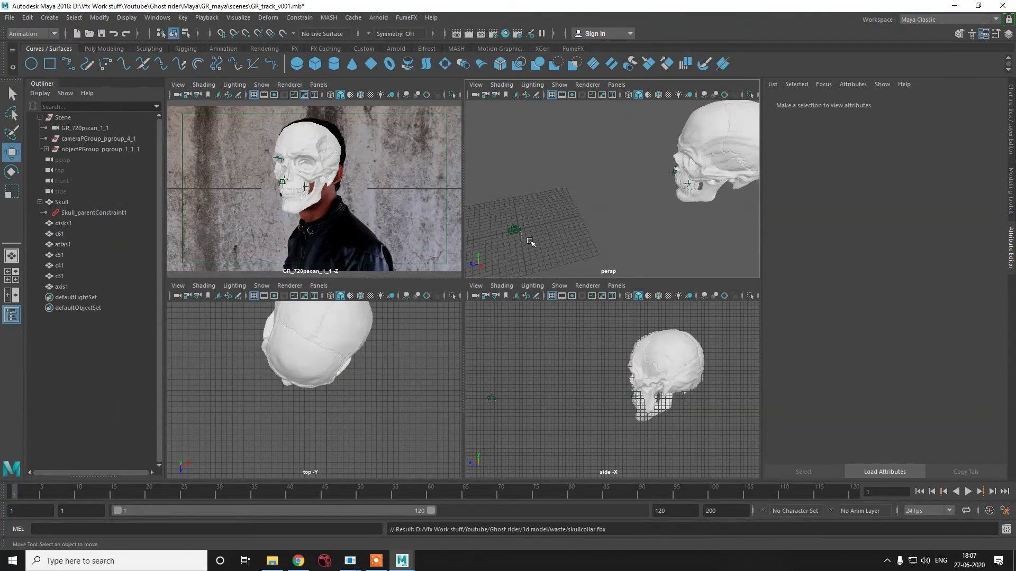
Step: Try to scale the imported disks1 mesh uniformly by about 9.4, and undo the change
{"action": "left_click", "coordinate": [523, 239]}
{"action": "left_click_drag", "start_coordinate": [471, 250], "coordinate": [591, 242]}
{"action": "key", "text": "r"}
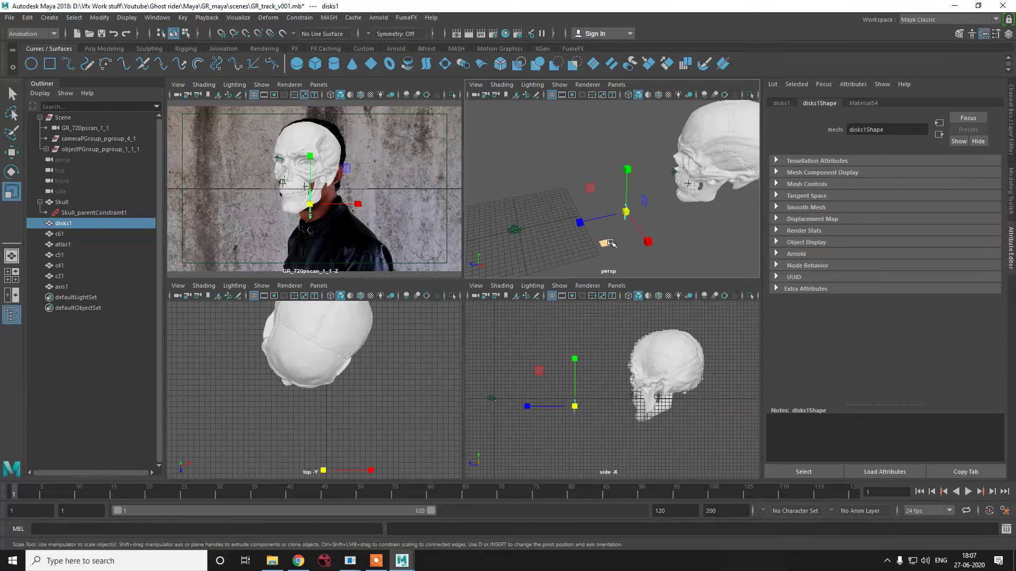
{"action": "left_click_drag", "start_coordinate": [626, 212], "coordinate": [707, 232]}
{"action": "scroll", "coordinate": [602, 193], "scroll_direction": "down", "scroll_amount": 5}
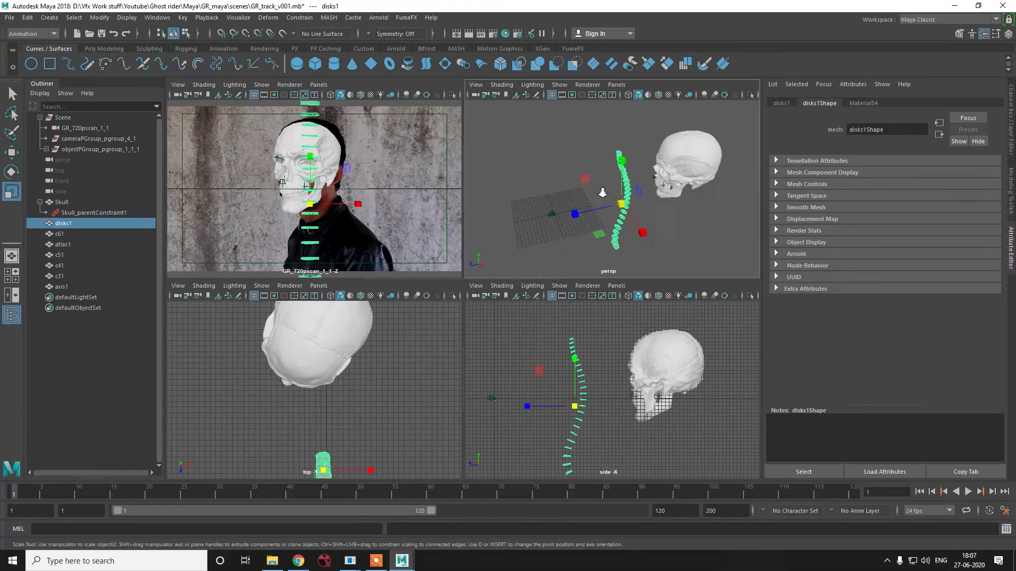
{"action": "scroll", "coordinate": [626, 193], "scroll_direction": "up", "scroll_amount": 8}
{"action": "key", "text": "ctrl+z"}
{"action": "key", "text": "ctrl+z"}
{"action": "key", "text": "ctrl+z"}
{"action": "key", "text": "ctrl+z"}
{"action": "key", "text": "ctrl+z"}
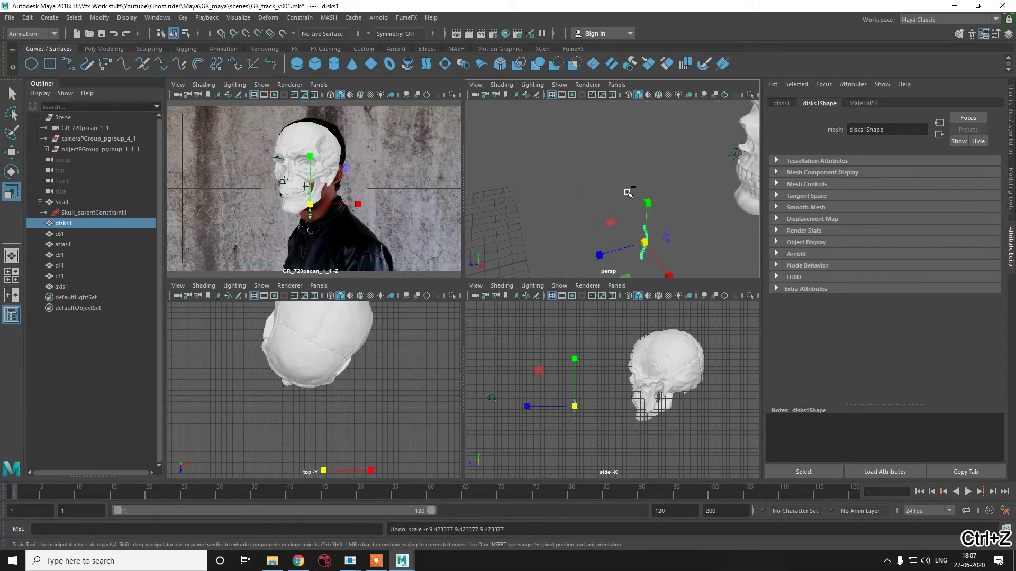
{"action": "left_click_drag", "start_coordinate": [546, 233], "coordinate": [599, 221]}
{"action": "key", "text": "ctrl+z"}
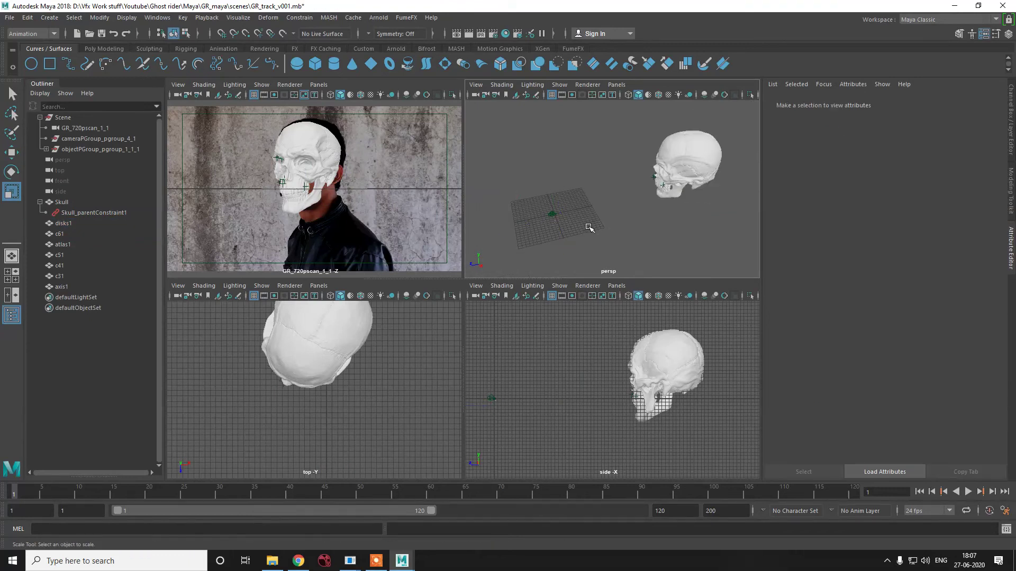
{"action": "key", "text": "ctrl+z"}
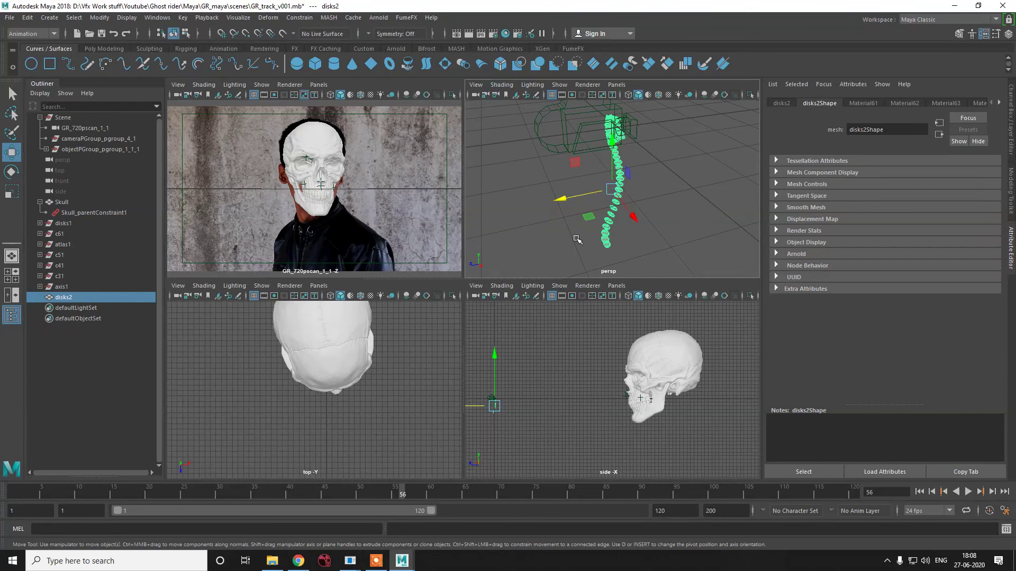
Step: Enlarge the combined disks2 spine mesh and move it back to about -50.6 along Z, beneath the skull
{"action": "key", "text": "ctrl+z"}
{"action": "left_click_drag", "start_coordinate": [612, 190], "coordinate": [663, 189]}
{"action": "scroll", "coordinate": [655, 191], "scroll_direction": "down", "scroll_amount": 8}
{"action": "key", "text": "w"}
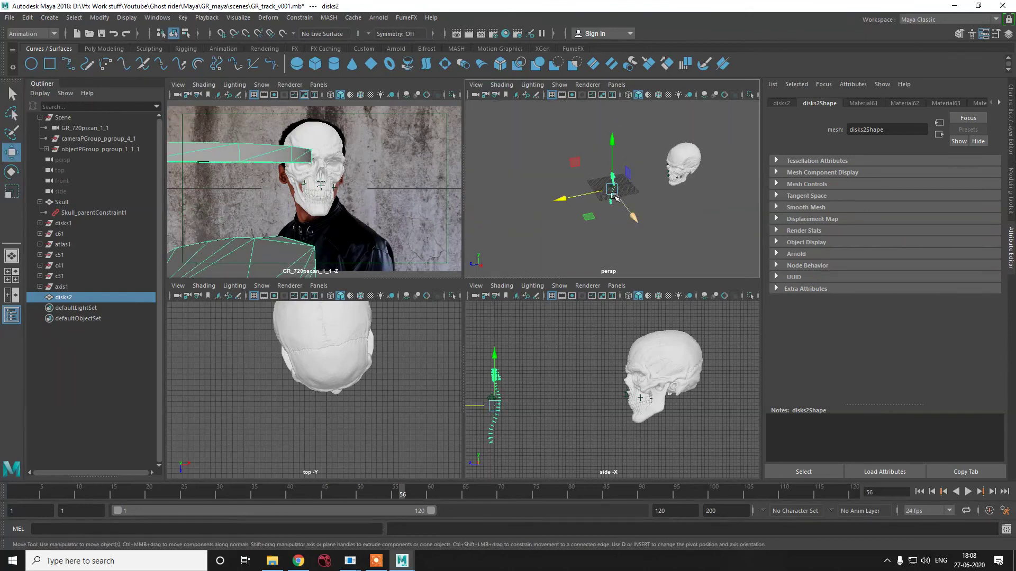
{"action": "key", "text": "ctrl+z"}
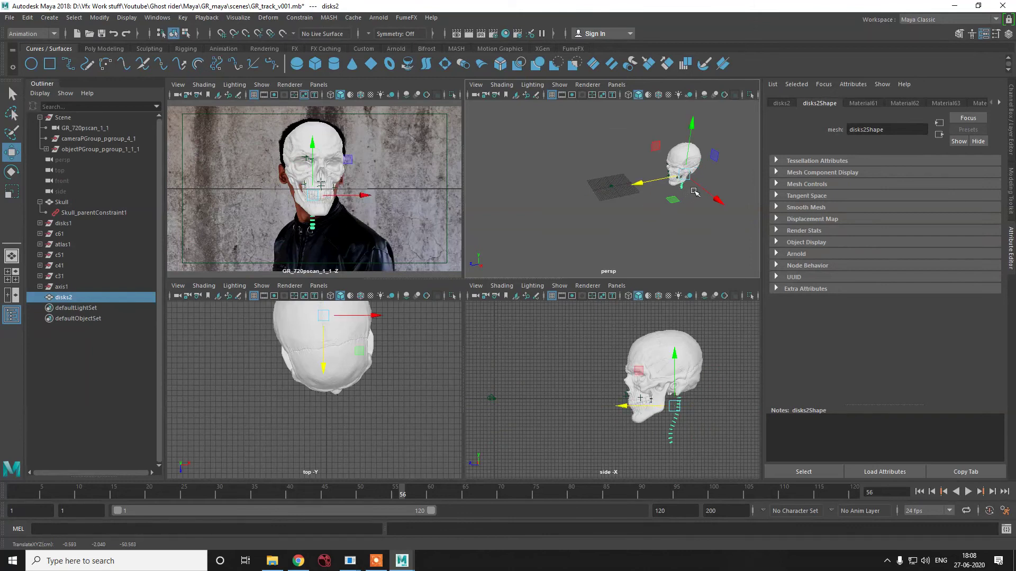
Step: Scale the disks2 spine up further and lower it so its vertebrae hang below the skull as a neck
{"action": "left_click_drag", "start_coordinate": [717, 199], "coordinate": [725, 208]}
{"action": "left_click_drag", "start_coordinate": [700, 138], "coordinate": [732, 205]}
{"action": "key", "text": "r"}
{"action": "key", "text": "w"}
{"action": "left_click_drag", "start_coordinate": [690, 155], "coordinate": [684, 189]}
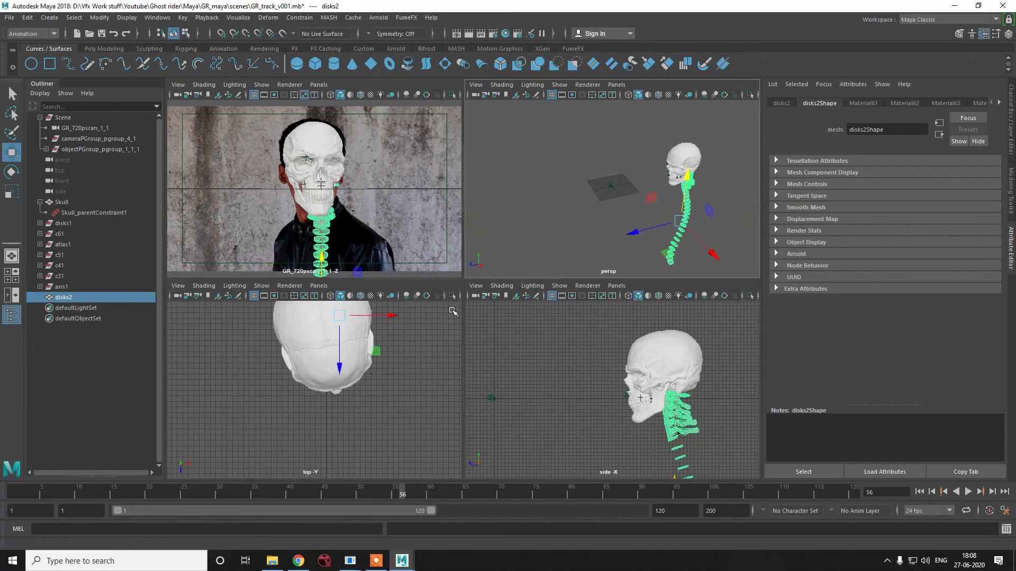
Step: At frame 1, rotate and reposition the disks2 spine to line up with the turned skull and the man's neck
{"action": "left_click_drag", "start_coordinate": [180, 496], "coordinate": [14, 496]}
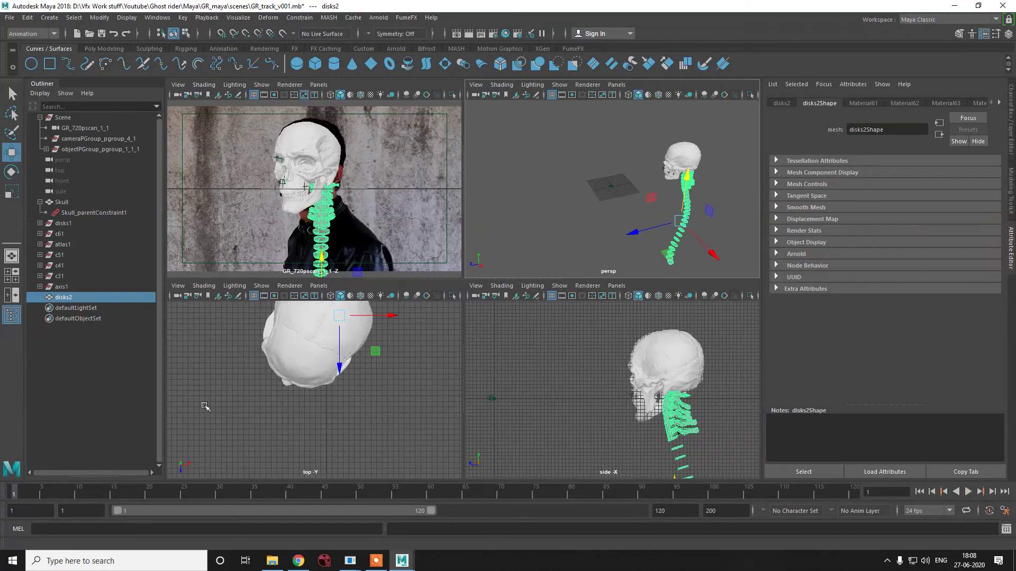
{"action": "key", "text": "e"}
{"action": "left_click_drag", "start_coordinate": [686, 254], "coordinate": [676, 221]}
{"action": "key", "text": "w"}
{"action": "key", "text": "r"}
{"action": "key", "text": "w"}
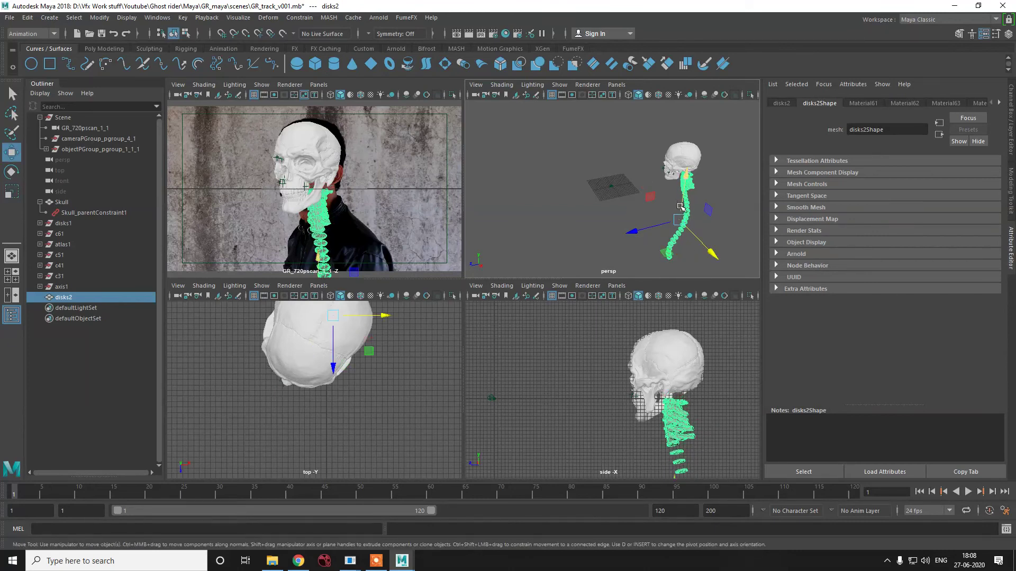
{"action": "left_click", "coordinate": [615, 240]}
Step: Select the faces of the spine's lower discs and delete them, keeping only the neck vertebrae under the skull
{"action": "left_click_drag", "start_coordinate": [616, 241], "coordinate": [615, 207], "text": "alt"}
{"action": "middle_click_drag", "start_coordinate": [615, 206], "coordinate": [576, 183], "text": "alt"}
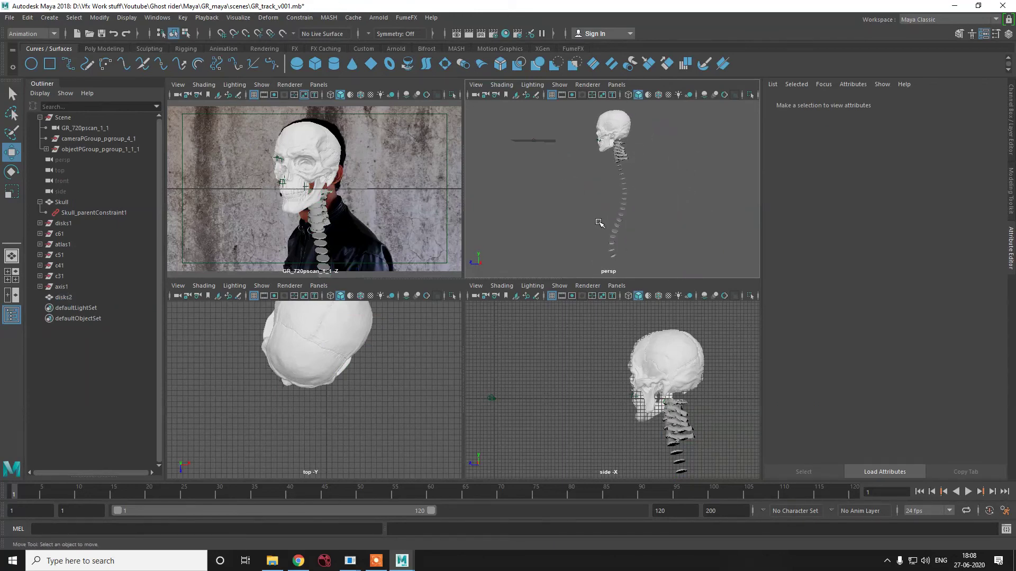
{"action": "left_click", "coordinate": [624, 201]}
{"action": "left_click", "coordinate": [667, 235]}
{"action": "right_click", "coordinate": [684, 218]}
{"action": "key", "text": "space"}
{"action": "left_click_drag", "start_coordinate": [598, 182], "coordinate": [650, 237]}
{"action": "right_click", "coordinate": [621, 188]}
{"action": "right_click", "coordinate": [621, 188]}
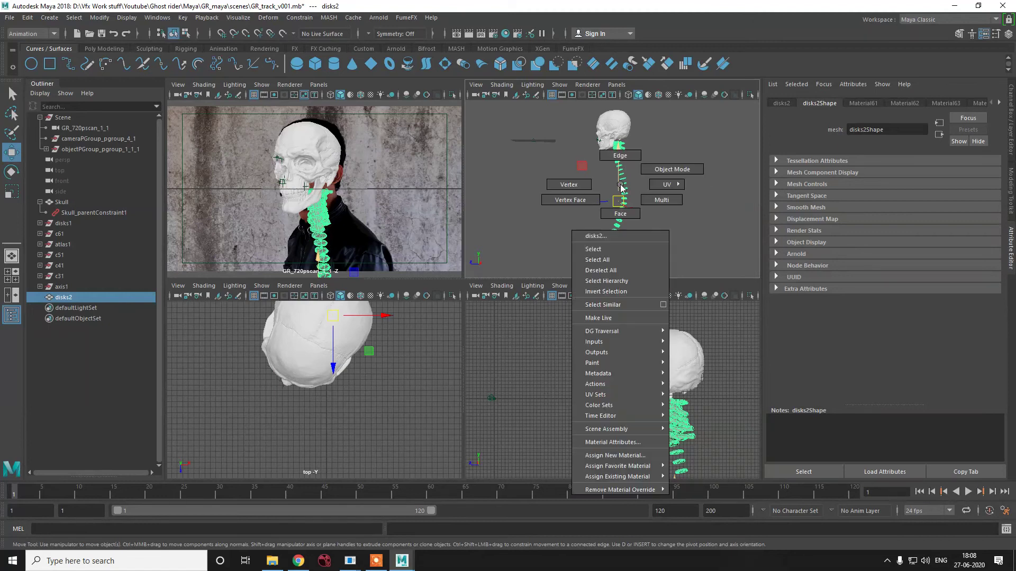
{"action": "left_click", "coordinate": [621, 213]}
{"action": "left_click_drag", "start_coordinate": [569, 168], "coordinate": [690, 270]}
{"action": "key", "text": "Delete"}
Step: Return the neck mesh to object mode, center its pivot and nudge it slightly along Y
{"action": "left_click_drag", "start_coordinate": [621, 181], "coordinate": [613, 168]}
{"action": "left_click", "coordinate": [625, 150]}
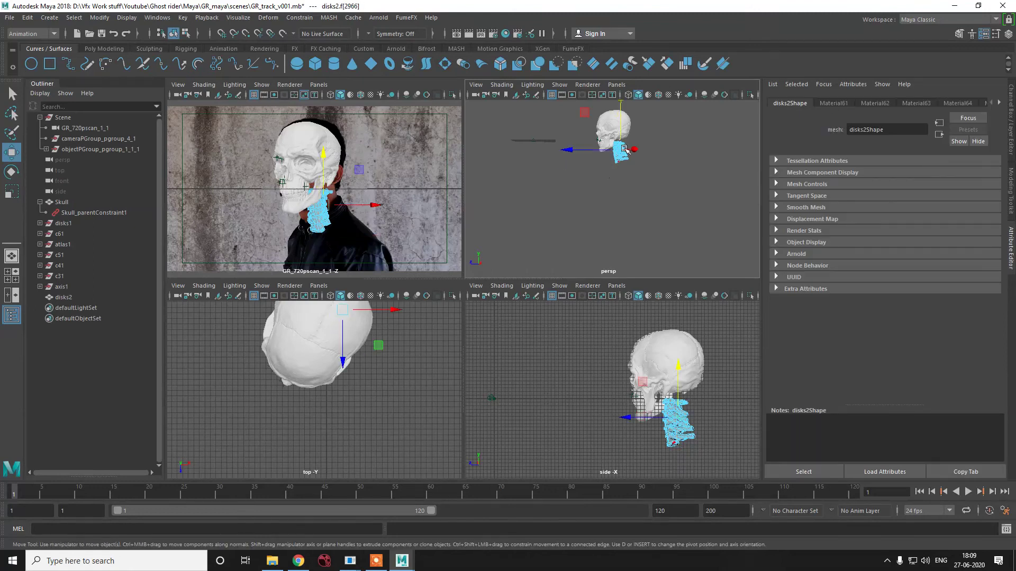
{"action": "right_click_drag", "start_coordinate": [624, 156], "coordinate": [651, 141]}
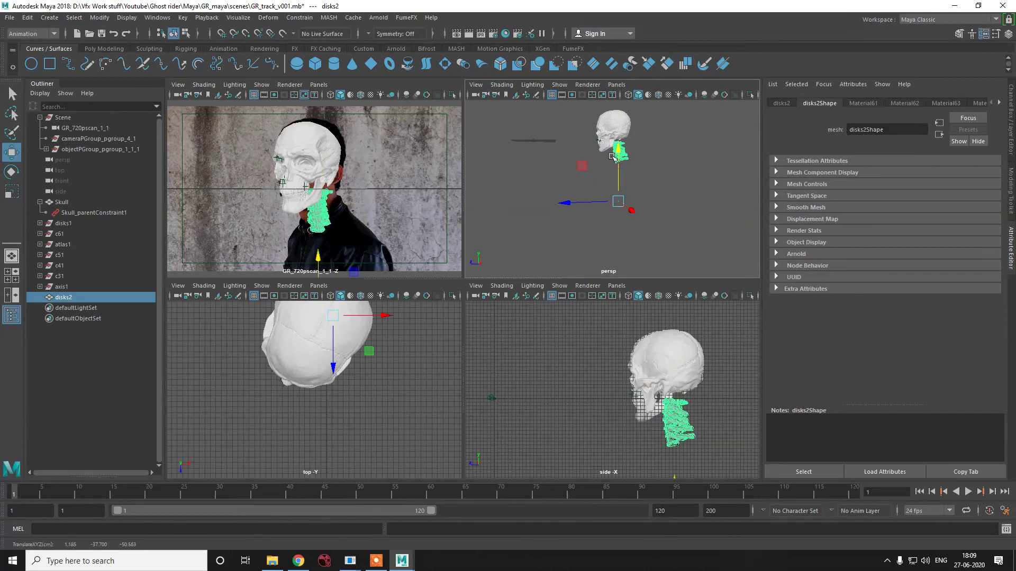
{"action": "left_click", "coordinate": [74, 18]}
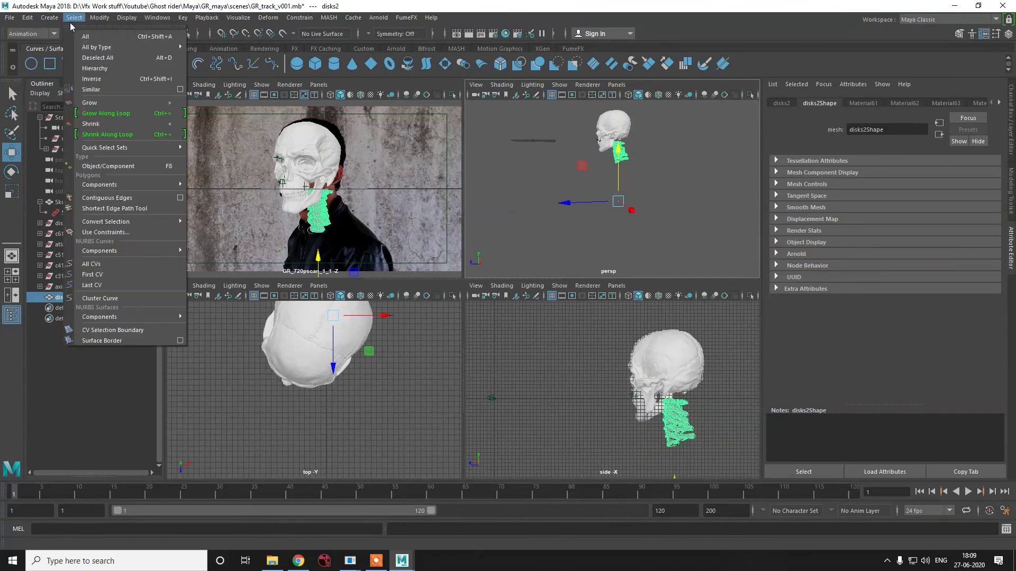
{"action": "mouse_move", "coordinate": [100, 17]}
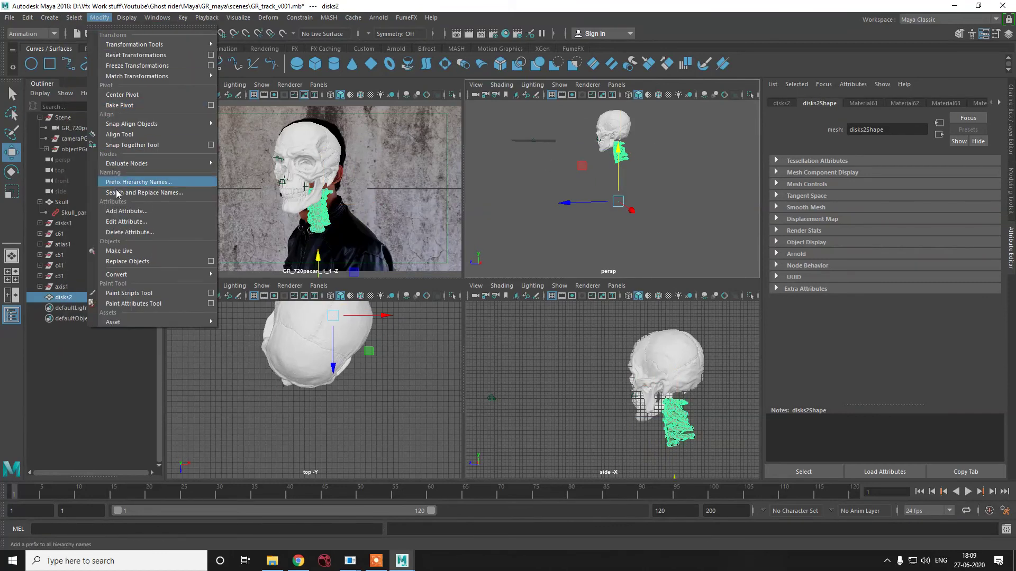
{"action": "left_click", "coordinate": [125, 96]}
{"action": "left_click", "coordinate": [611, 206]}
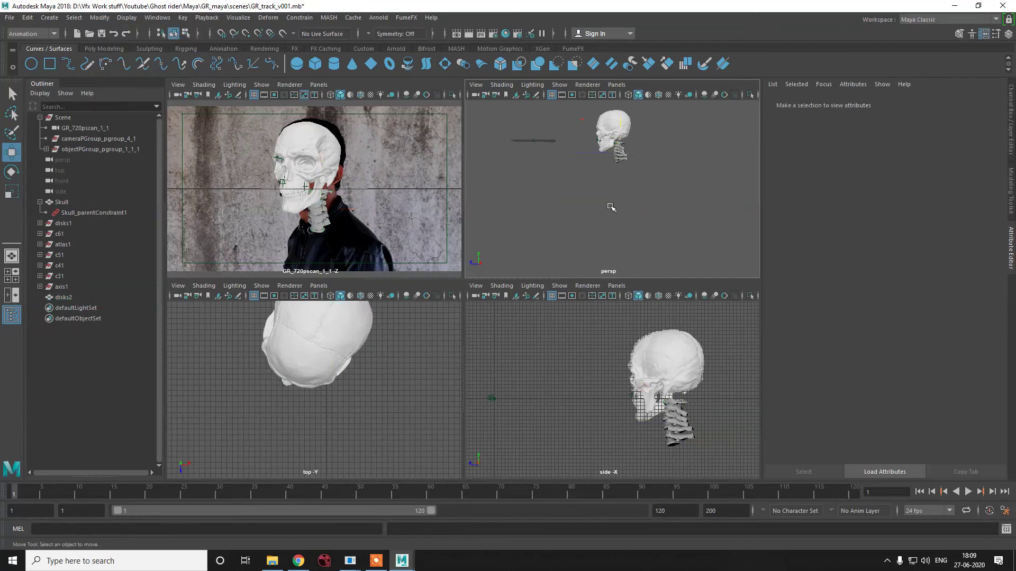
{"action": "left_click", "coordinate": [621, 153]}
{"action": "left_click_drag", "start_coordinate": [619, 109], "coordinate": [618, 109]}
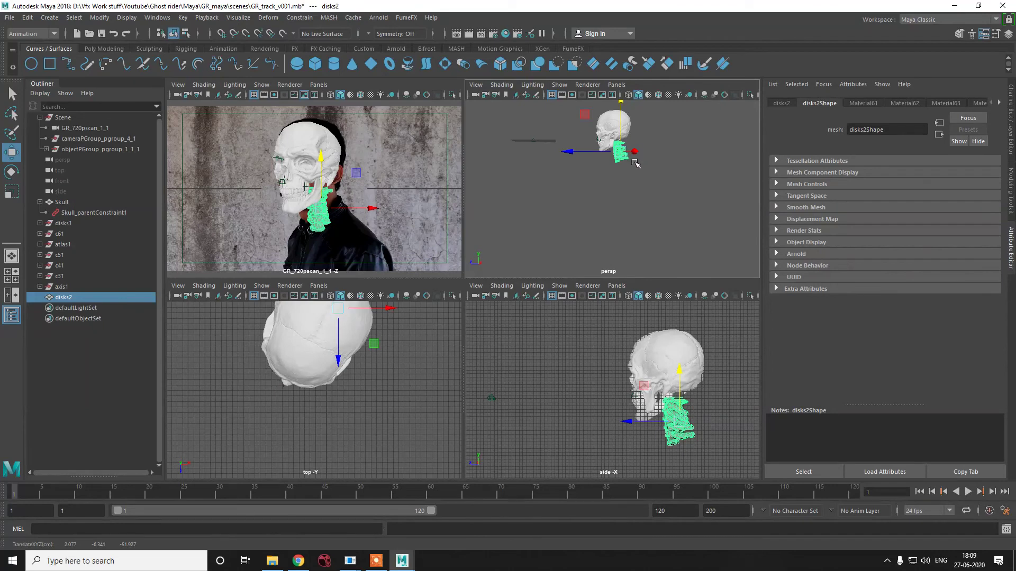
Step: Scrub the timeline up to frame 111 and back to frame 67 to check the neck against the moving skull
{"action": "left_click", "coordinate": [391, 495]}
{"action": "double_click", "coordinate": [388, 495]}
{"action": "left_click", "coordinate": [620, 495]}
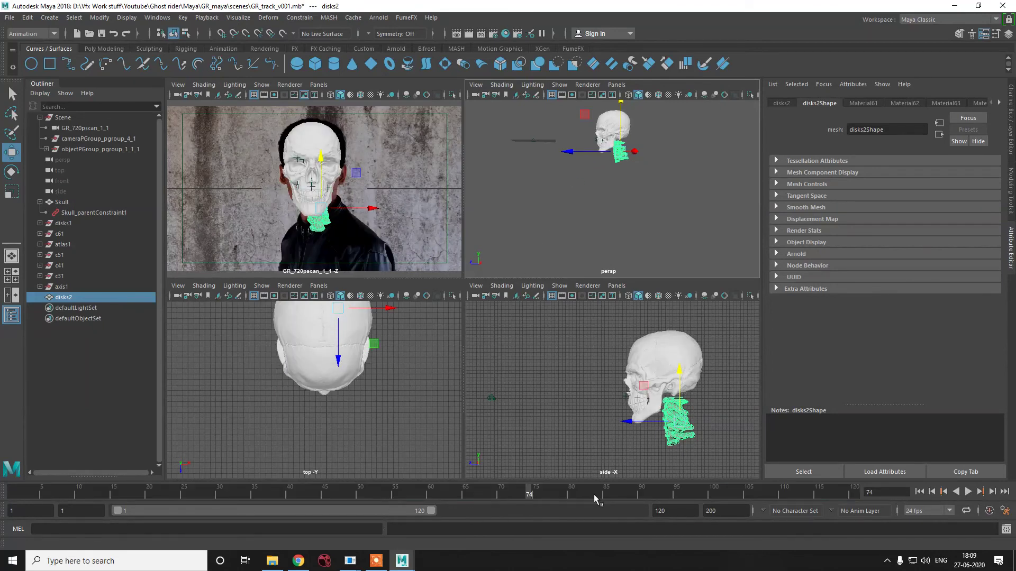
{"action": "left_click_drag", "start_coordinate": [637, 496], "coordinate": [791, 498]}
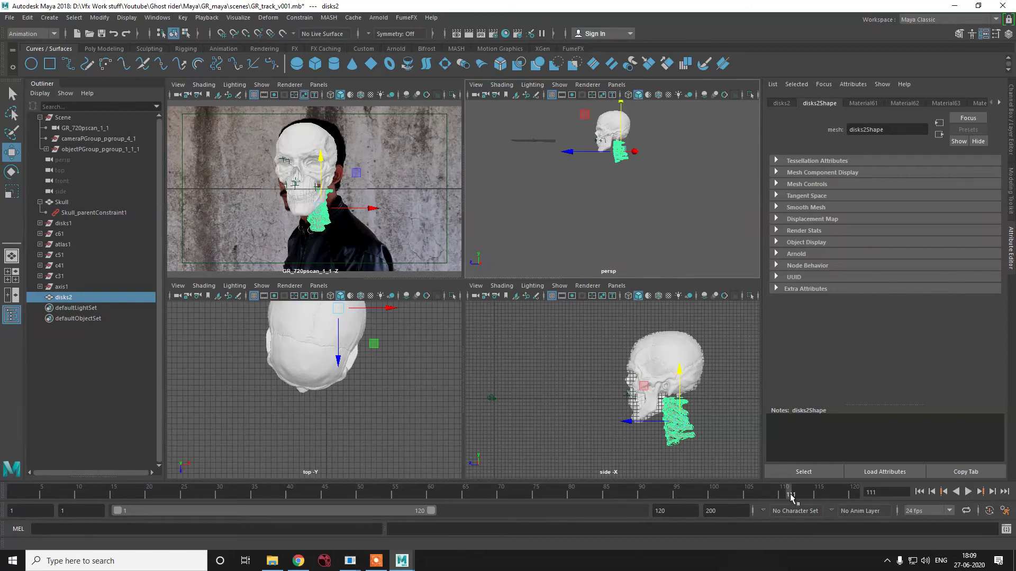
{"action": "left_click", "coordinate": [478, 496]}
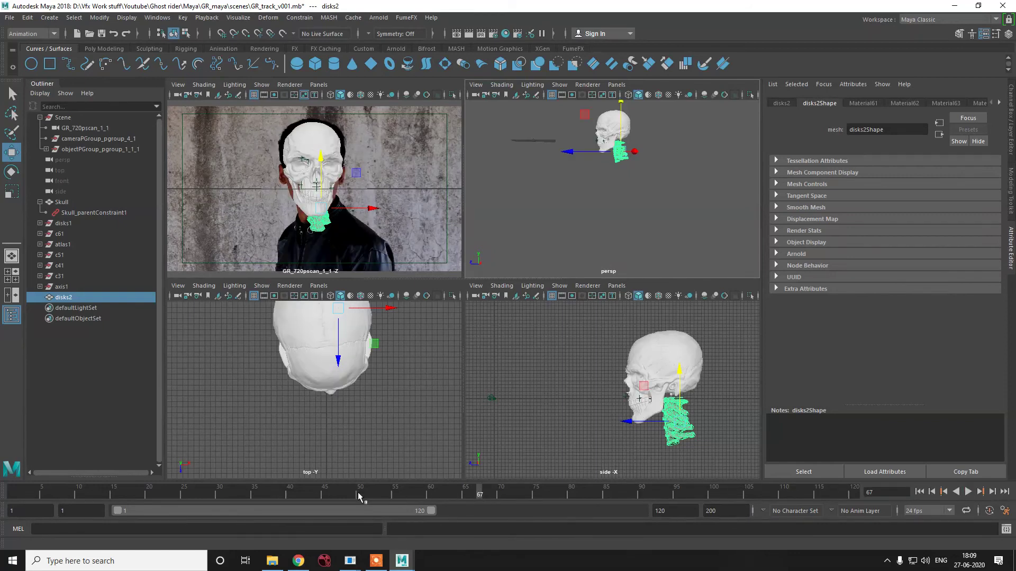
Step: Scrub back to frame 8 and play the shot to check the skull and neck against the footage
{"action": "left_click_drag", "start_coordinate": [151, 497], "coordinate": [10, 501]}
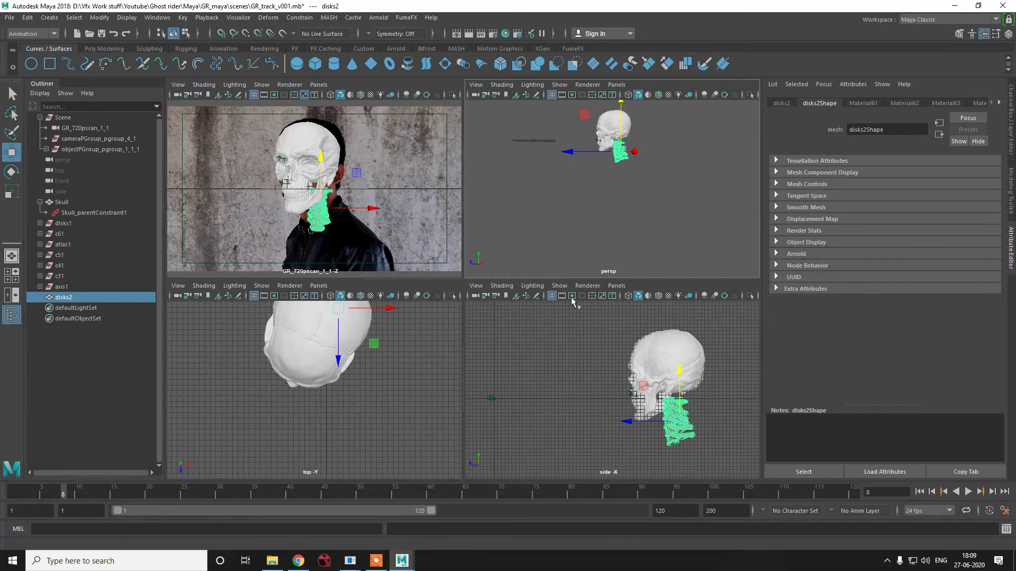
{"action": "left_click", "coordinate": [307, 254]}
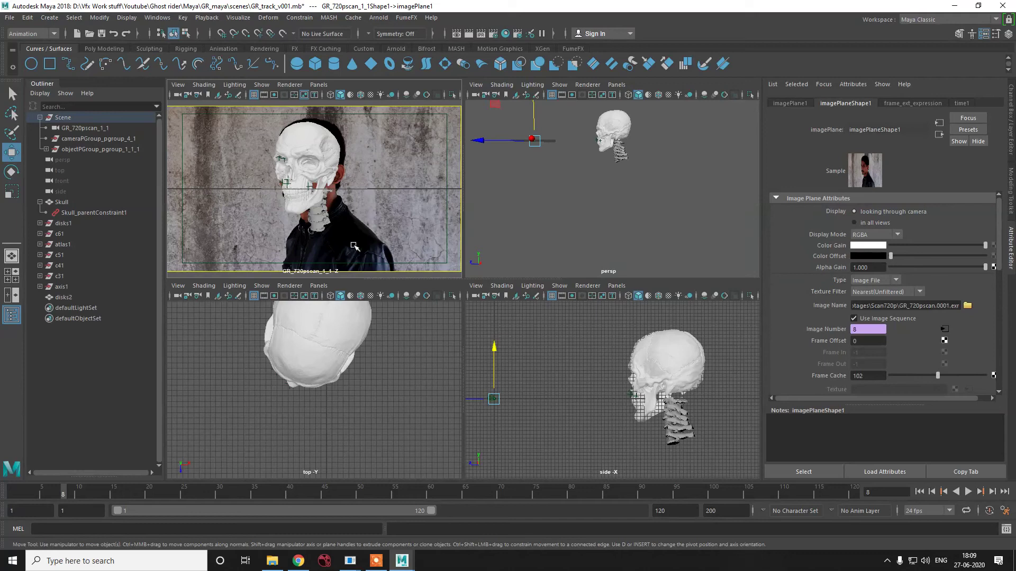
{"action": "left_click", "coordinate": [968, 491]}
{"action": "left_click", "coordinate": [968, 492]}
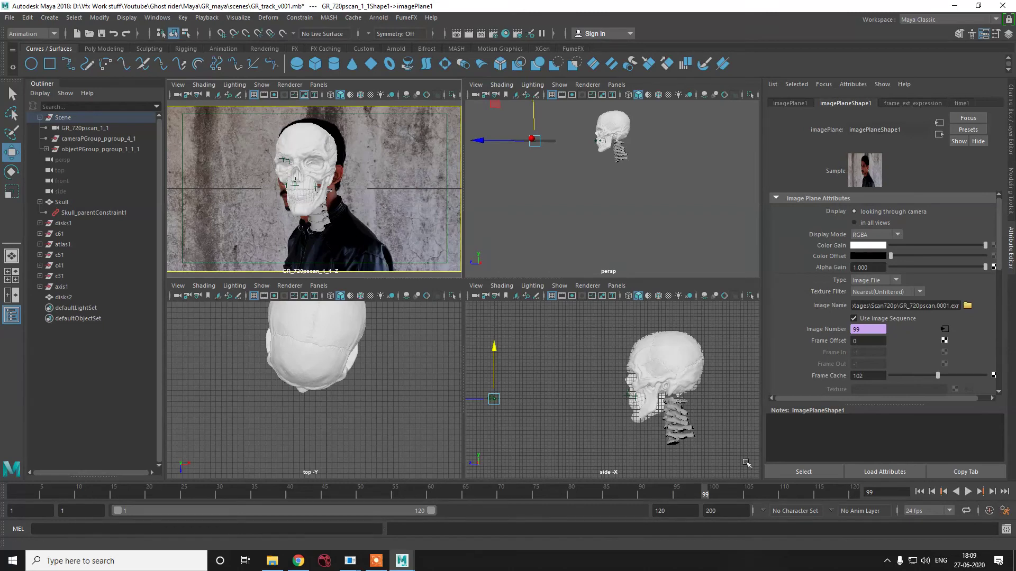
{"action": "left_click", "coordinate": [1006, 529]}
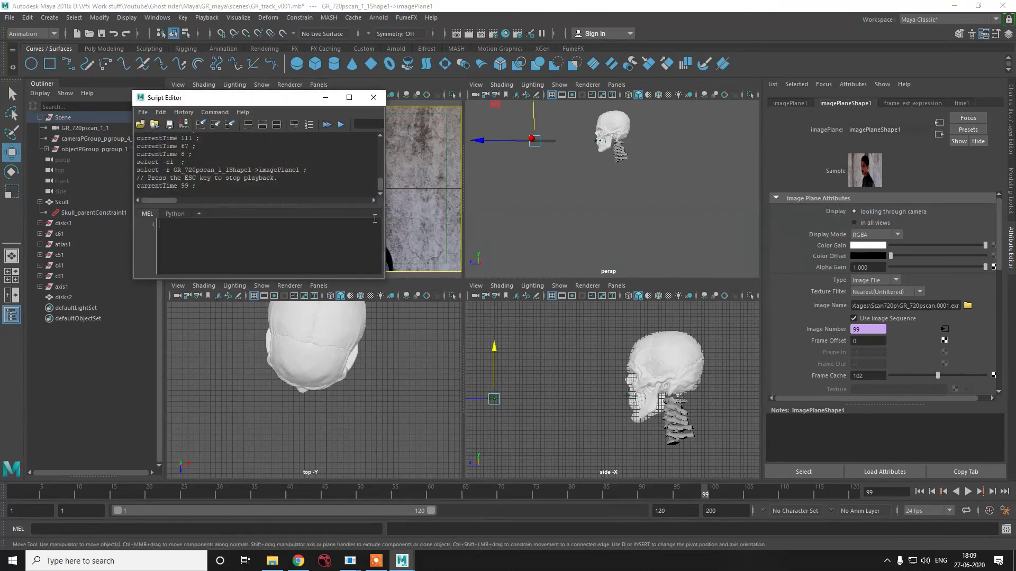
{"action": "left_click", "coordinate": [373, 97]}
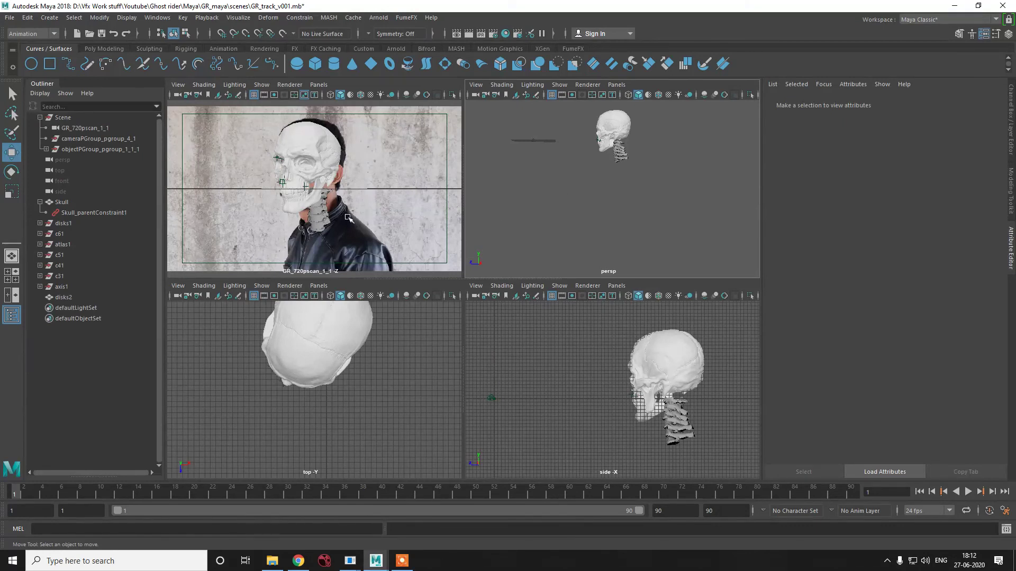
Step: Replace the GR_720pscan_1_1 camera's image plane footage with Paintscan.0001.exr from the Paintscan folder
{"action": "left_click", "coordinate": [83, 128]}
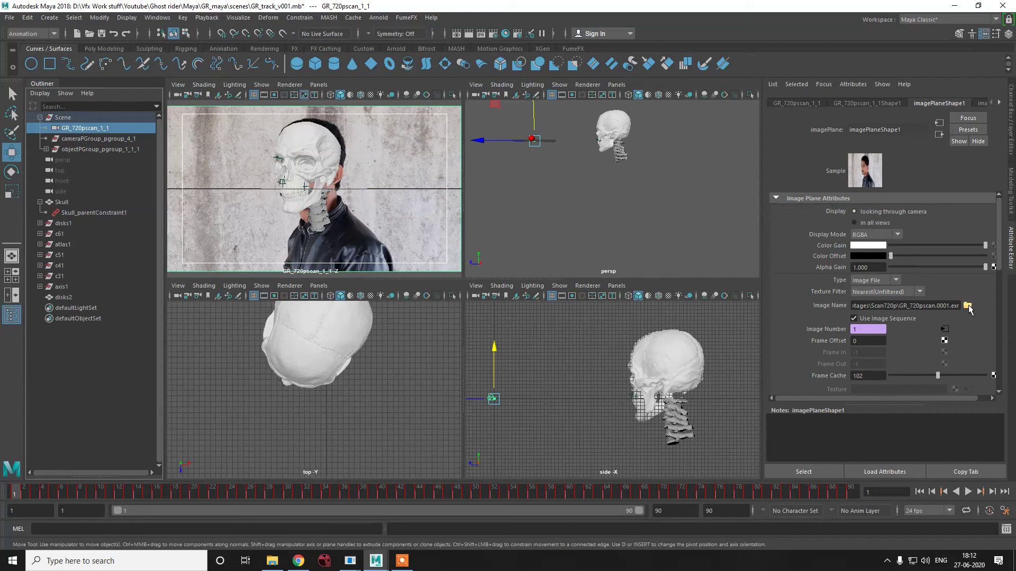
{"action": "left_click", "coordinate": [967, 306]}
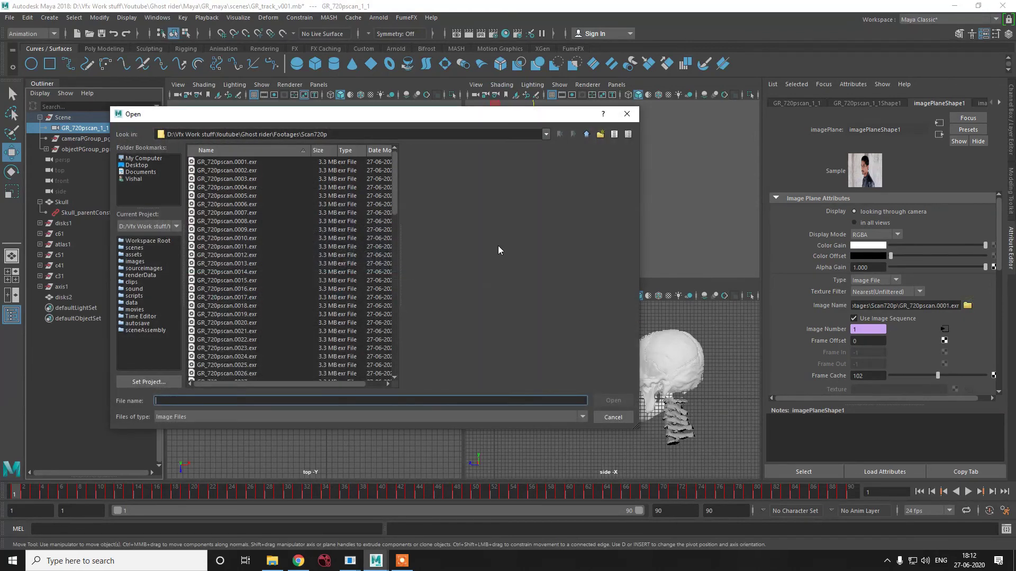
{"action": "left_click", "coordinate": [586, 135]}
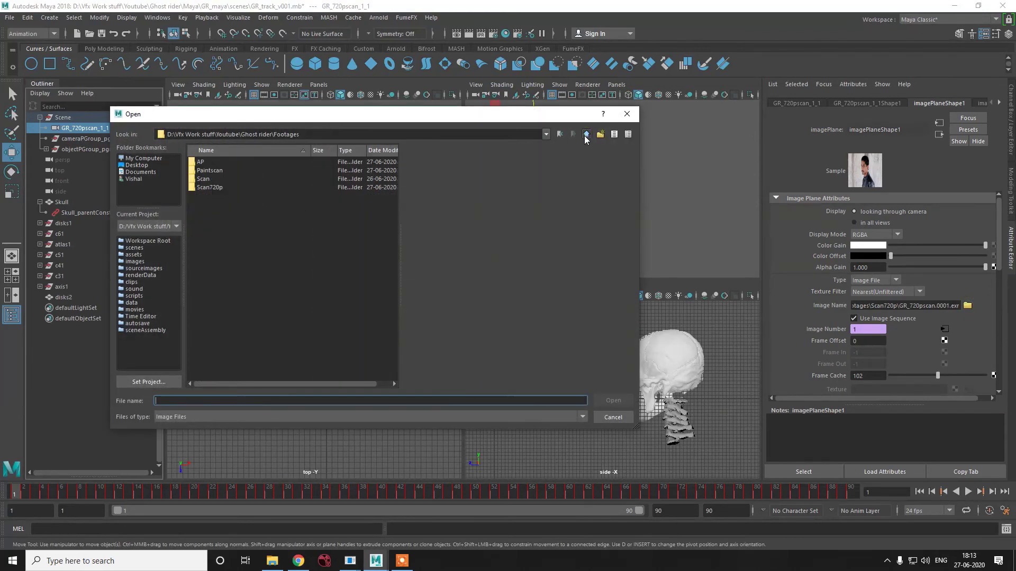
{"action": "double_click", "coordinate": [217, 171]}
{"action": "double_click", "coordinate": [217, 162]}
{"action": "left_click", "coordinate": [422, 265]}
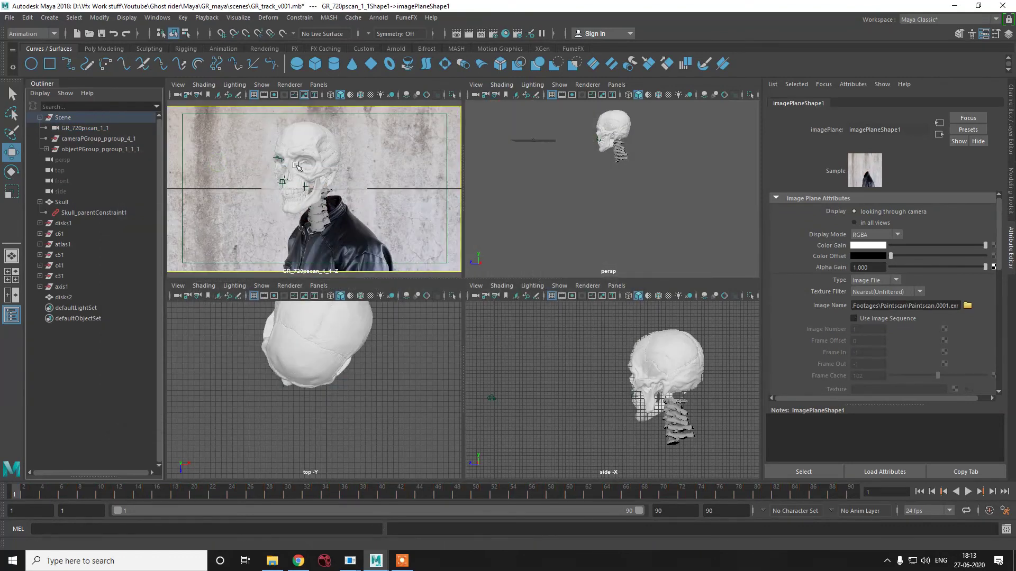
Step: Enable the image sequence option for the Paintscan image plane, play and scrub it, and return to frame 1
{"action": "left_click_drag", "start_coordinate": [345, 486], "coordinate": [637, 493]}
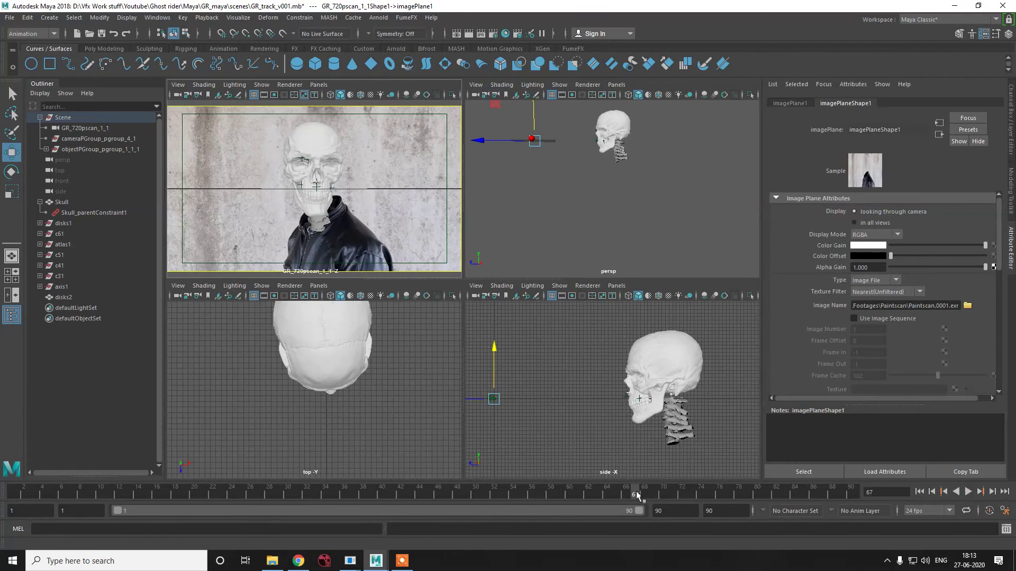
{"action": "left_click", "coordinate": [881, 320]}
{"action": "key", "text": "alt+v"}
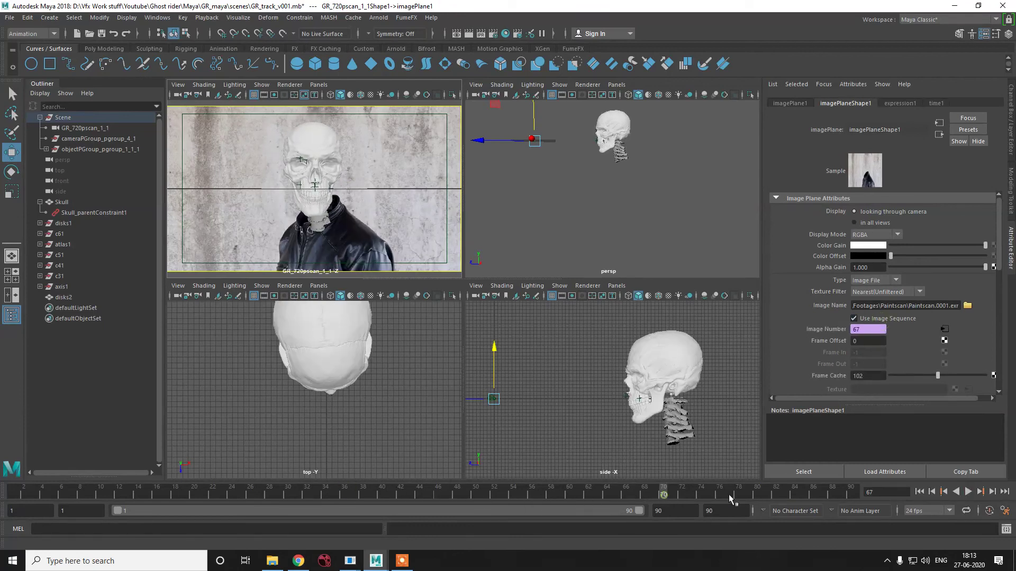
{"action": "left_click_drag", "start_coordinate": [462, 495], "coordinate": [11, 490]}
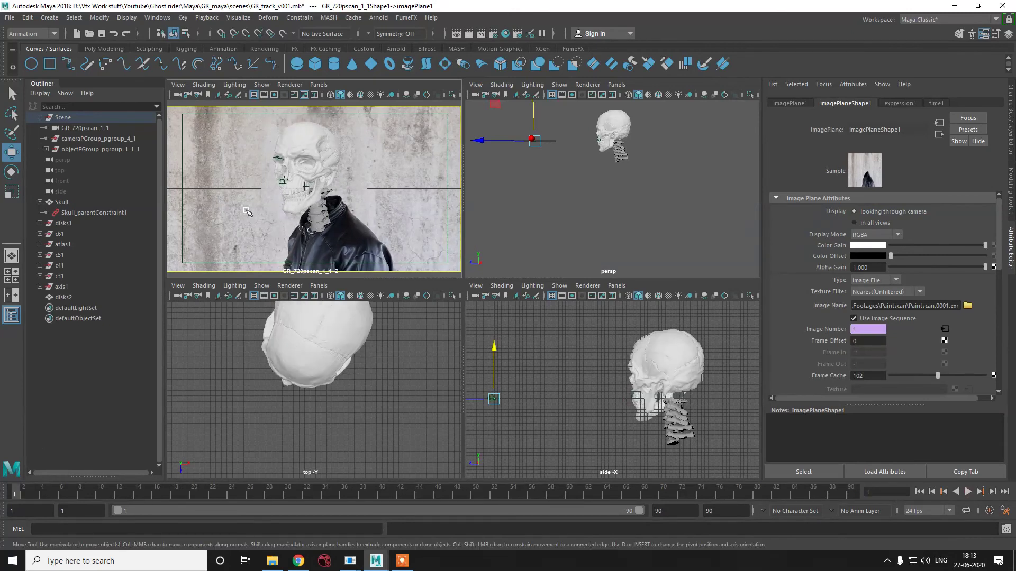
Step: Review the skull's motion over the painted plate, return to frame 1 and delete the Skull's parent constraint
{"action": "left_click", "coordinate": [325, 151]}
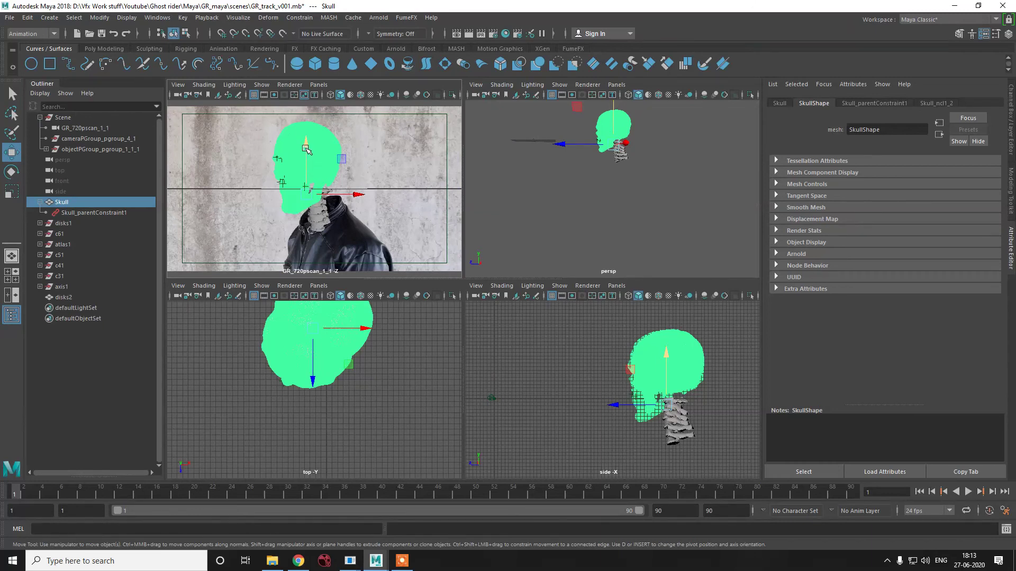
{"action": "left_click_drag", "start_coordinate": [390, 494], "coordinate": [52, 494]}
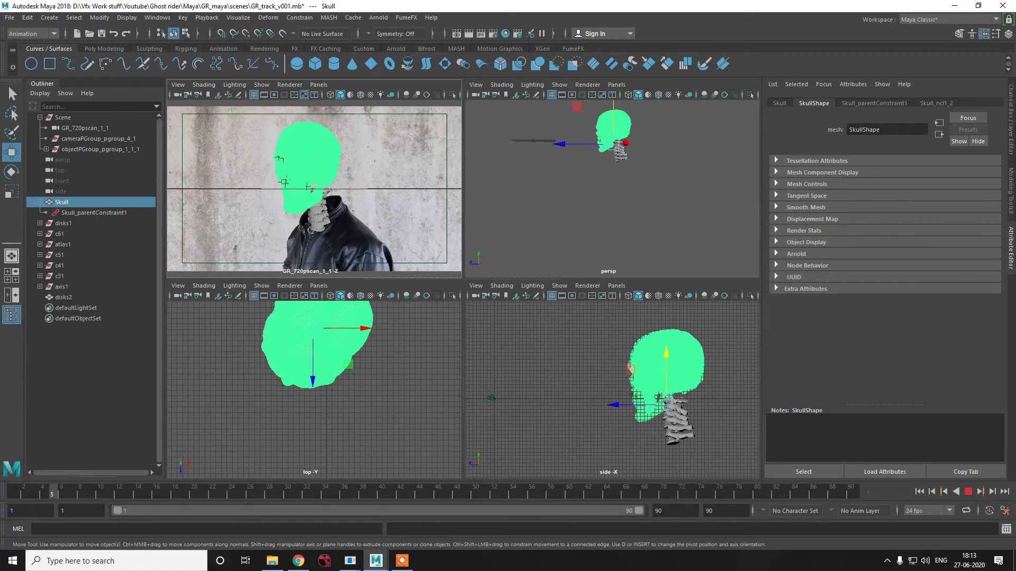
{"action": "key", "text": "alt+v"}
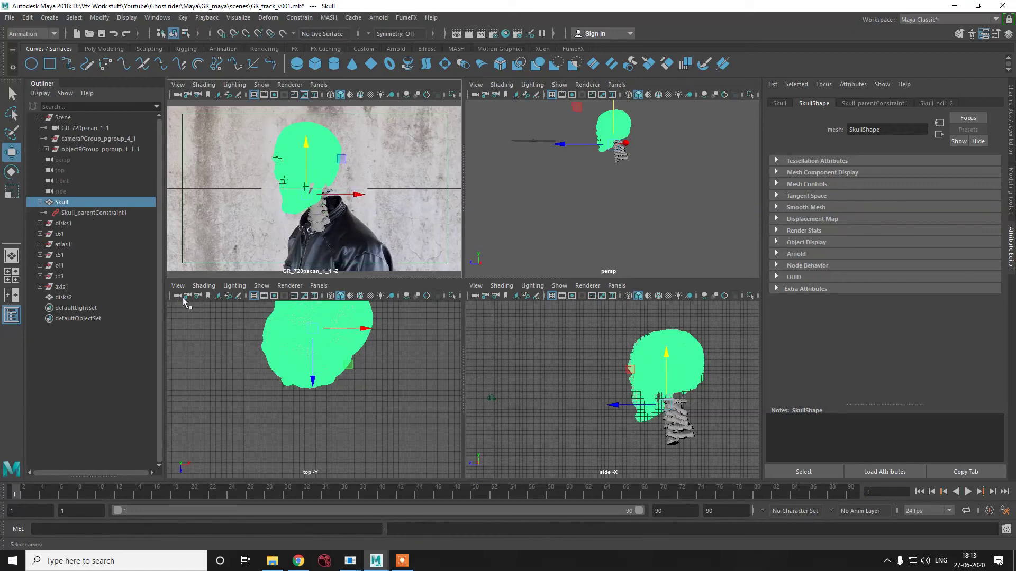
{"action": "left_click", "coordinate": [95, 213]}
{"action": "key", "text": "Delete"}
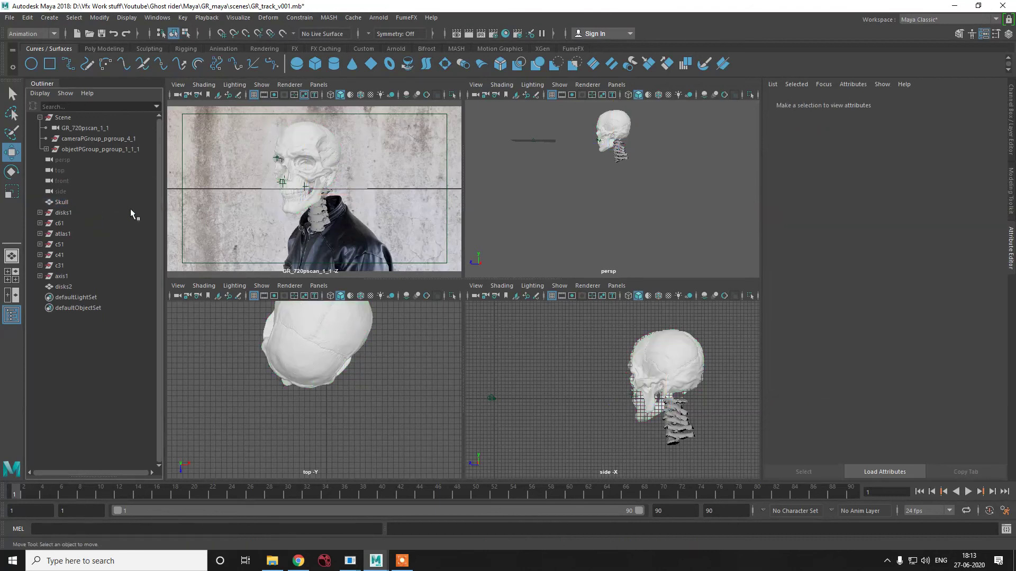
Step: Try lowering the skull and shifting it along Z and X, and undo these moves
{"action": "left_click", "coordinate": [298, 175]}
{"action": "left_click_drag", "start_coordinate": [307, 147], "coordinate": [342, 217]}
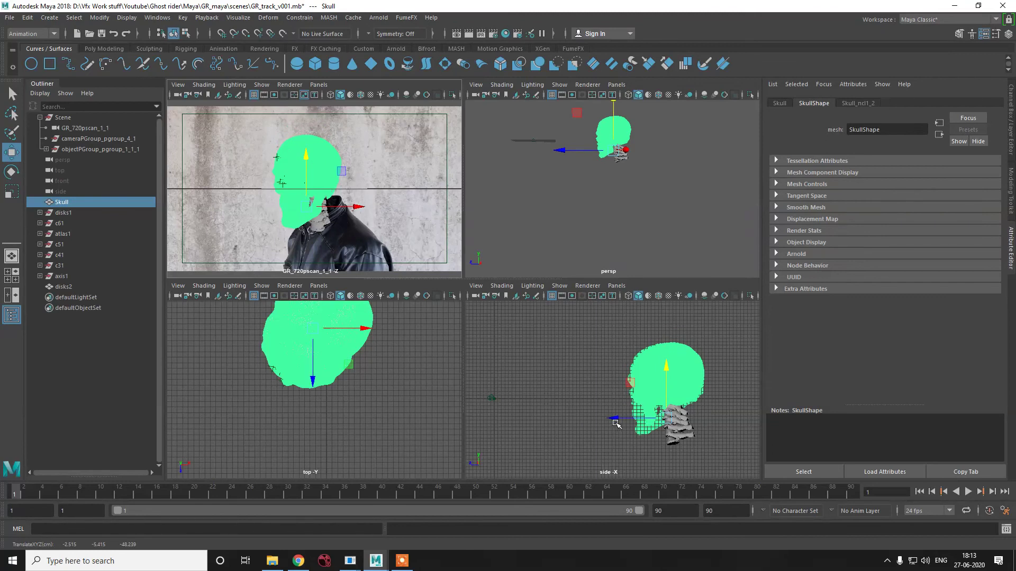
{"action": "left_click_drag", "start_coordinate": [616, 424], "coordinate": [635, 422]}
{"action": "key", "text": "ctrl+z"}
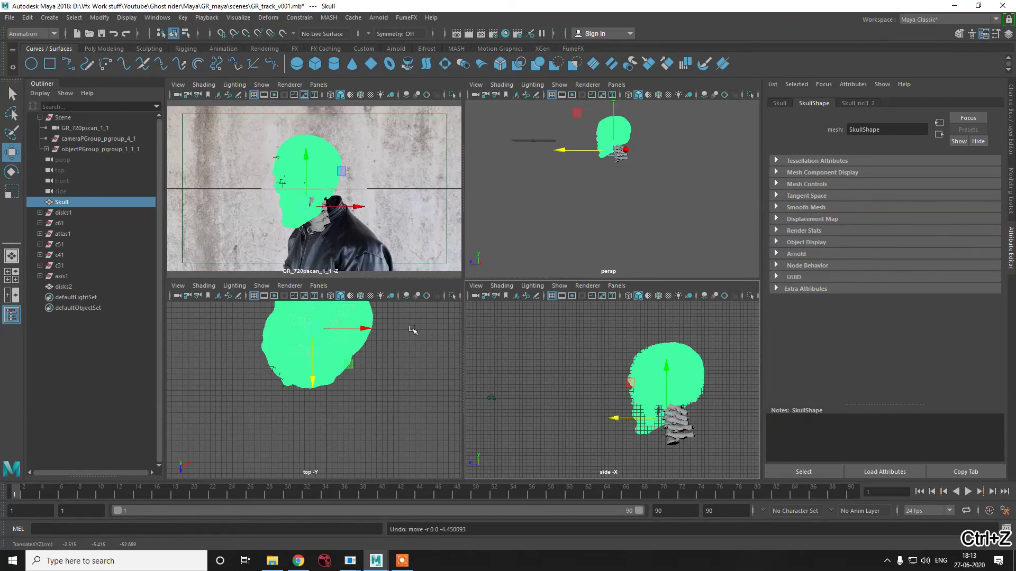
{"action": "left_click_drag", "start_coordinate": [367, 327], "coordinate": [368, 328]}
{"action": "left_click", "coordinate": [388, 213]}
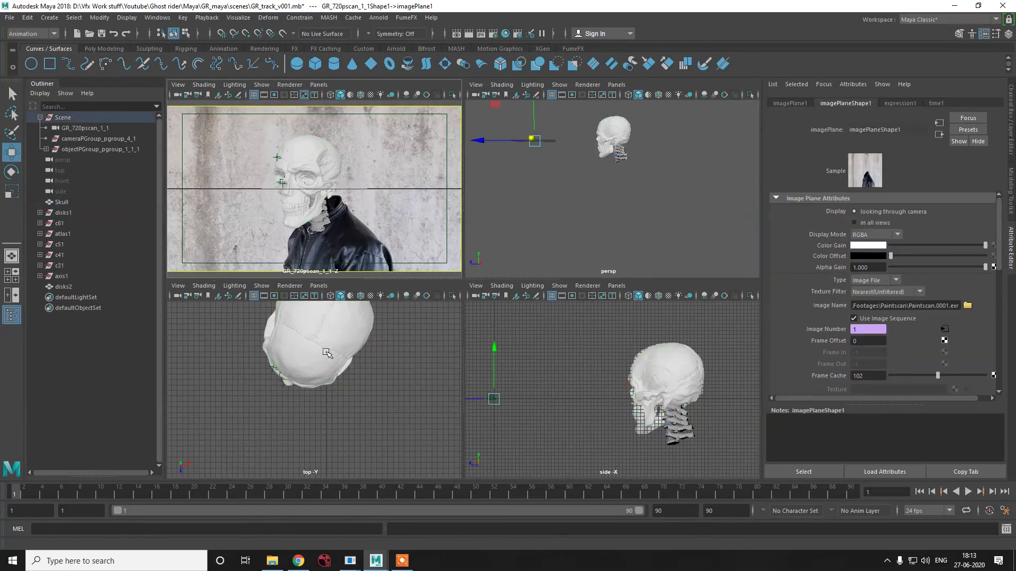
{"action": "key", "text": "ctrl+z"}
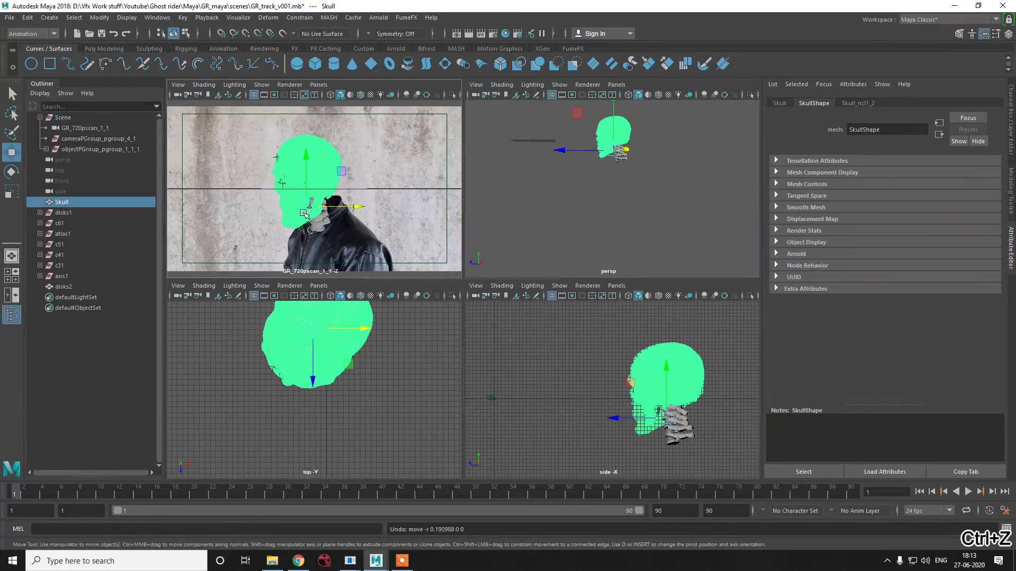
{"action": "key", "text": "ctrl+z"}
Step: Move the skull down along Y to -4.450 so it sits closer to the jacket collar
{"action": "left_click", "coordinate": [310, 216]}
{"action": "left_click", "coordinate": [303, 163]}
{"action": "left_click_drag", "start_coordinate": [305, 143], "coordinate": [304, 155]}
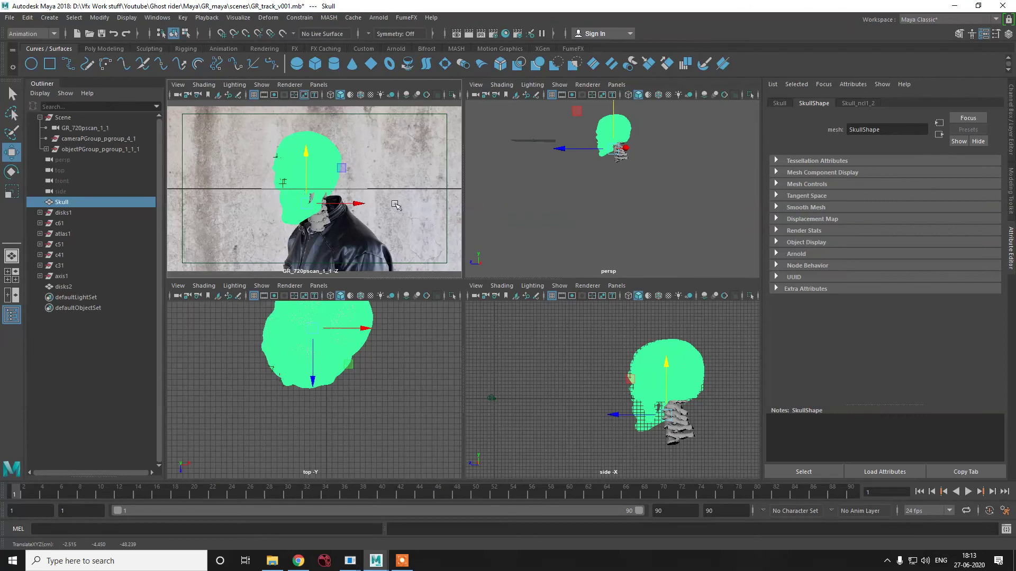
{"action": "left_click", "coordinate": [358, 217]}
{"action": "left_click", "coordinate": [328, 188]}
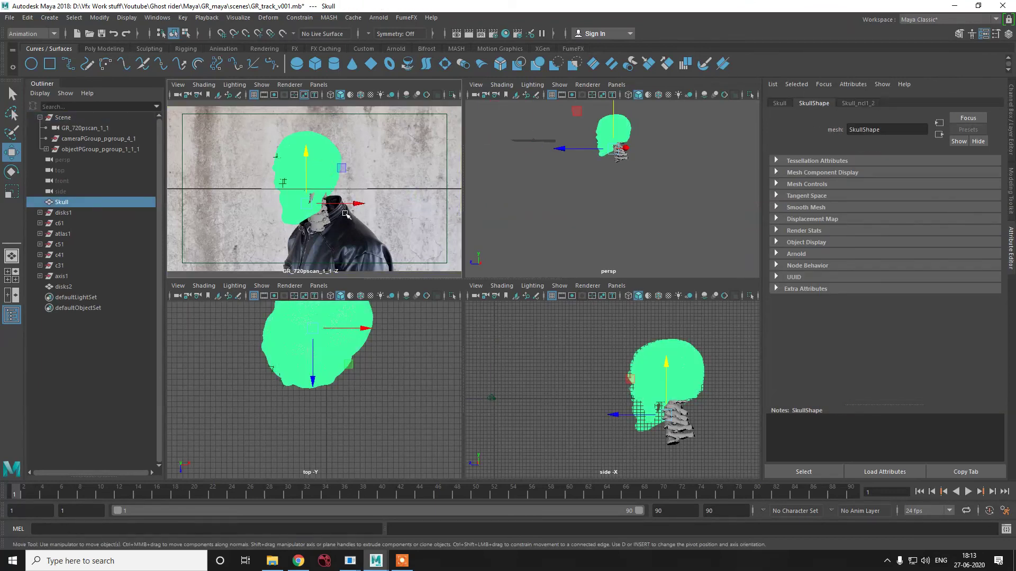
Step: At frame 1, parent-constrain the Skull to objectPGroup_pgroup_1_1_1
{"action": "left_click_drag", "start_coordinate": [290, 496], "coordinate": [12, 492]}
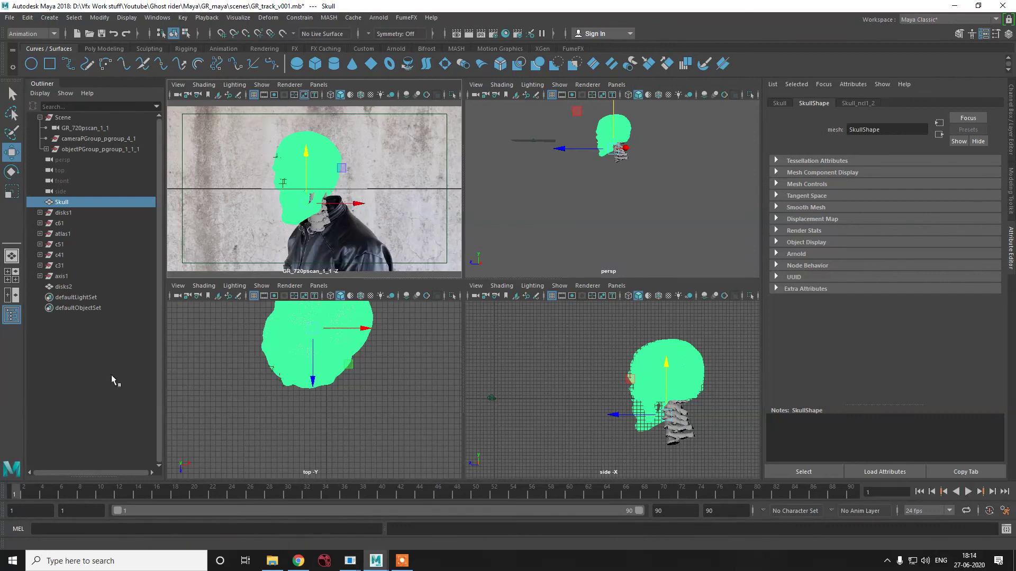
{"action": "left_click", "coordinate": [93, 149]}
{"action": "left_click", "coordinate": [67, 203], "text": "ctrl"}
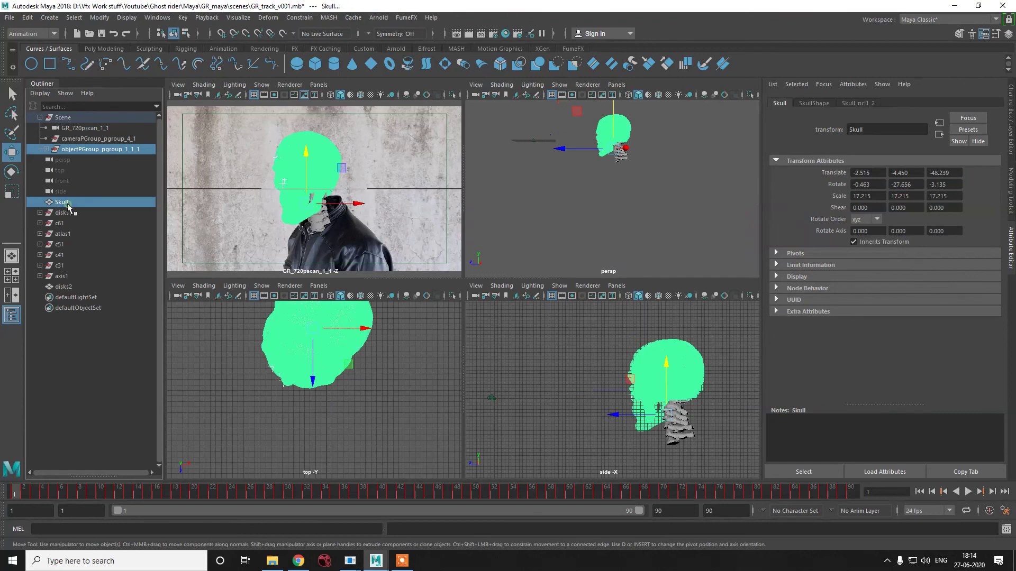
{"action": "left_click", "coordinate": [297, 17]}
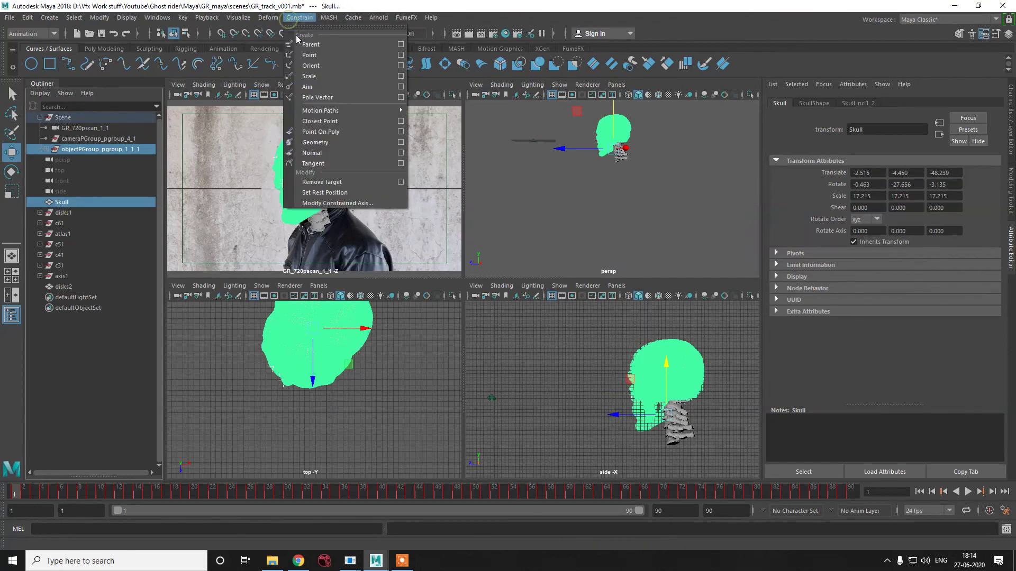
{"action": "left_click", "coordinate": [299, 45]}
Step: Play and scrub the shot to check how the lowered skull follows the head motion over the plate
{"action": "left_click", "coordinate": [344, 491]}
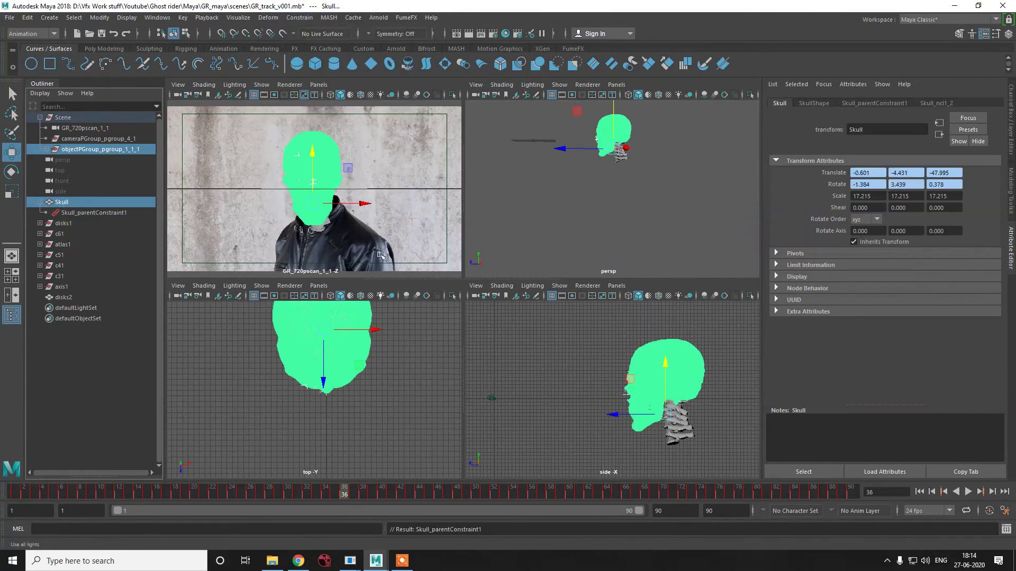
{"action": "left_click", "coordinate": [402, 245]}
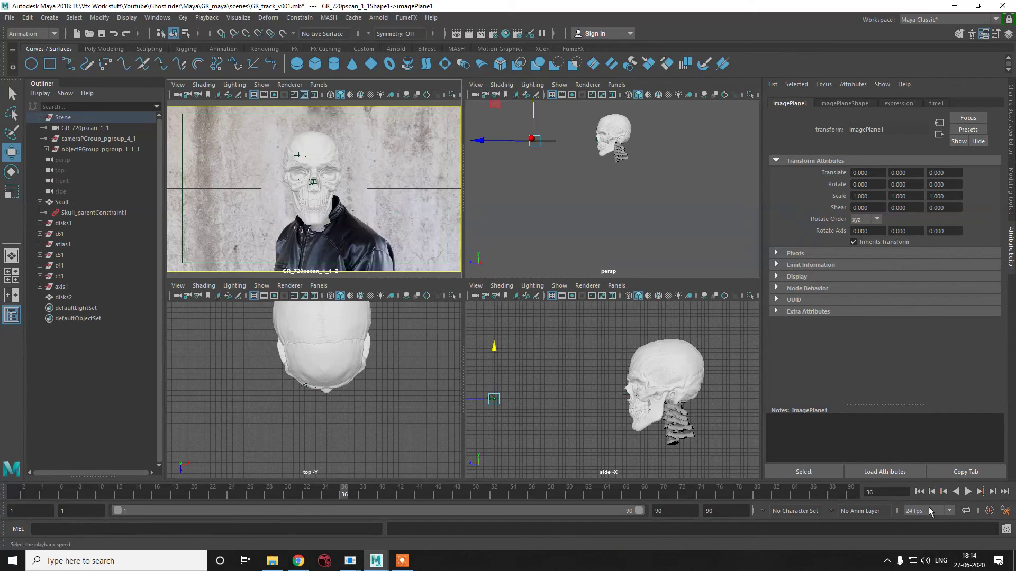
{"action": "left_click", "coordinate": [967, 492]}
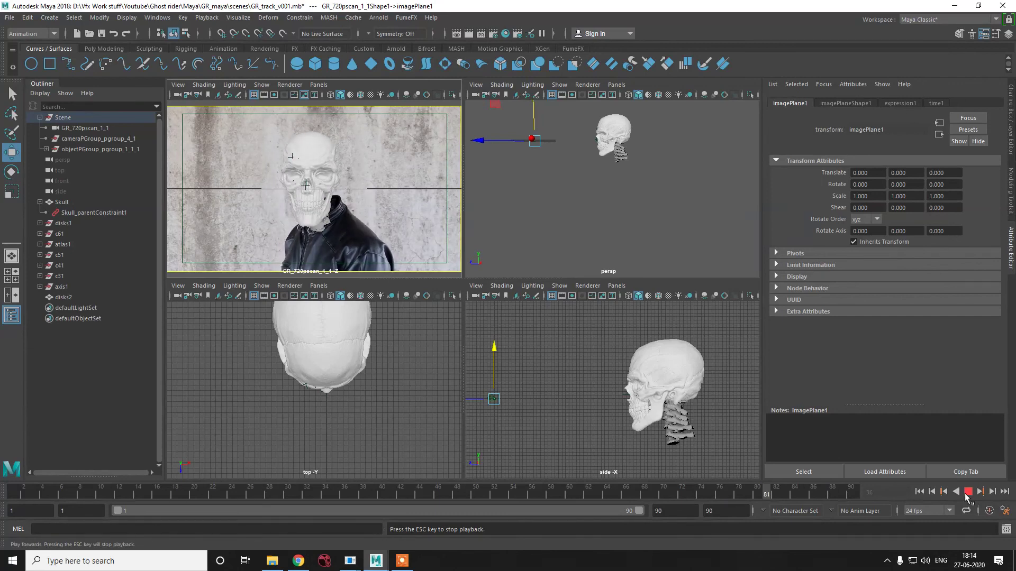
{"action": "left_click", "coordinate": [967, 492]}
{"action": "left_click_drag", "start_coordinate": [260, 493], "coordinate": [90, 492]}
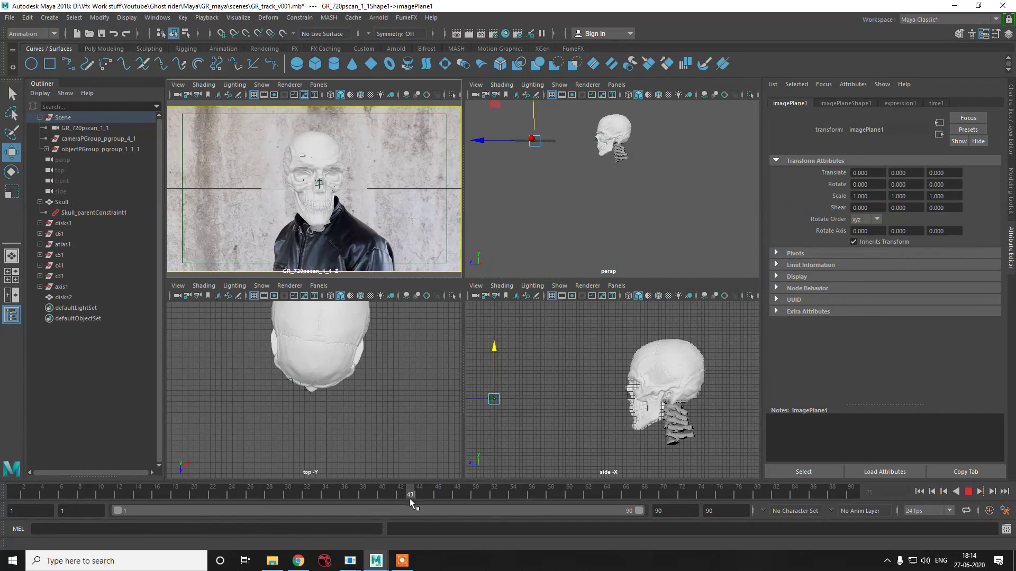
{"action": "left_click_drag", "start_coordinate": [678, 494], "coordinate": [153, 491]}
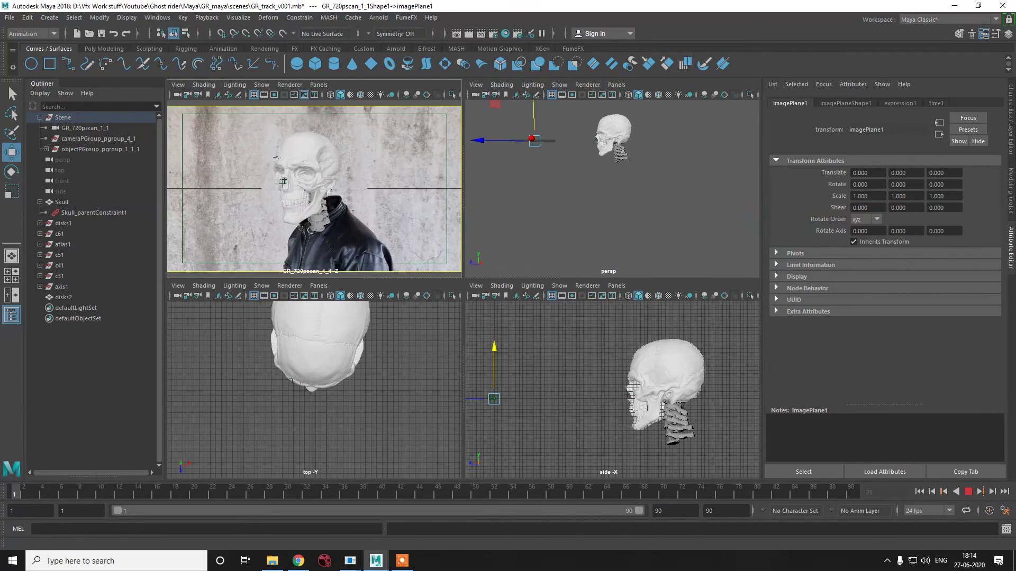
Step: Move to frame 37 and delete the Skull's parent constraint
{"action": "left_click_drag", "start_coordinate": [317, 492], "coordinate": [358, 494]}
{"action": "left_click", "coordinate": [316, 167]}
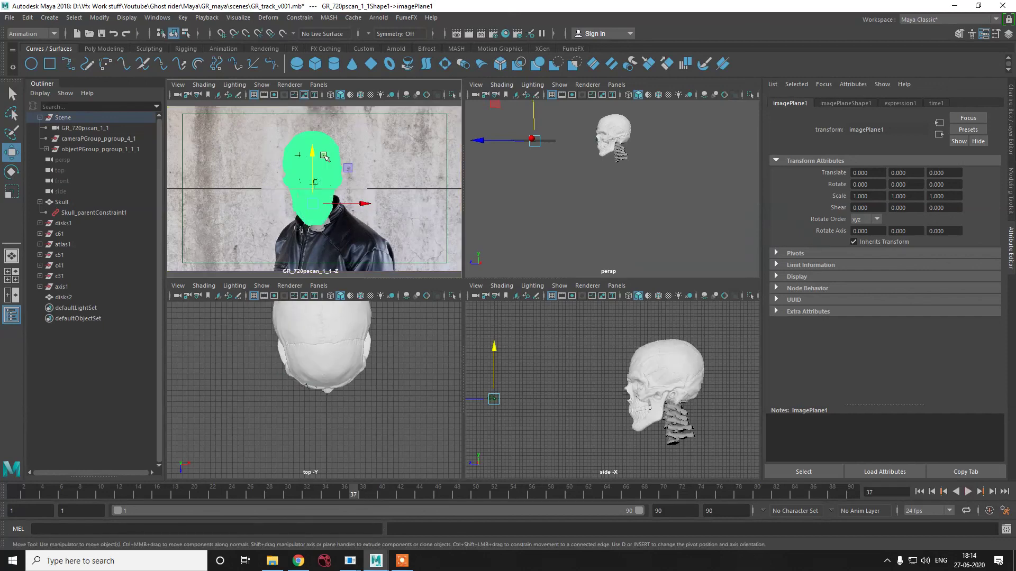
{"action": "left_click", "coordinate": [103, 214]}
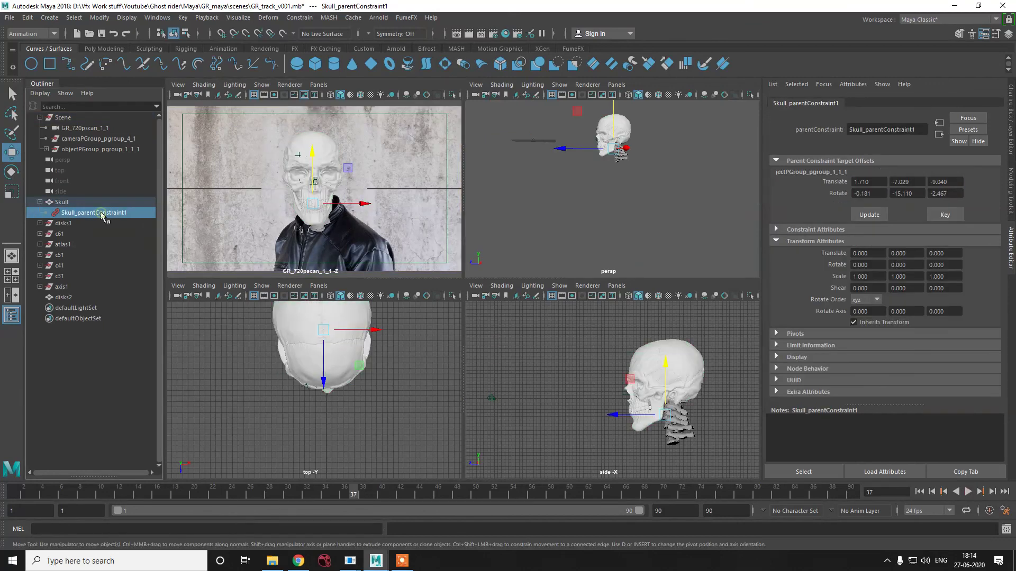
{"action": "key", "text": "Delete"}
Step: Scale the skull uniformly down to 16.498 at frame 37 and deselect it
{"action": "left_click", "coordinate": [85, 205]}
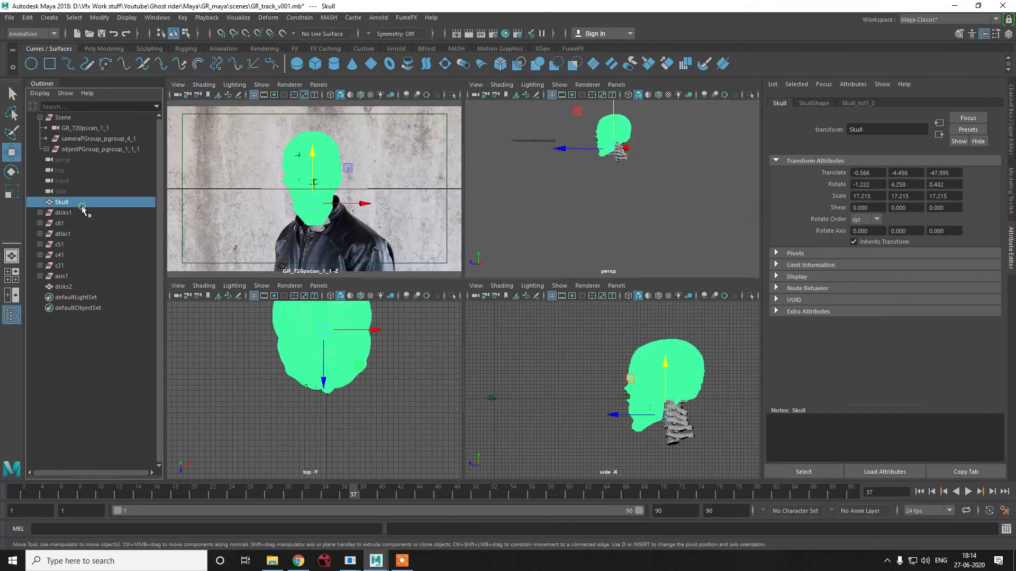
{"action": "key", "text": "r"}
{"action": "left_click_drag", "start_coordinate": [311, 204], "coordinate": [312, 206]}
{"action": "key", "text": "w"}
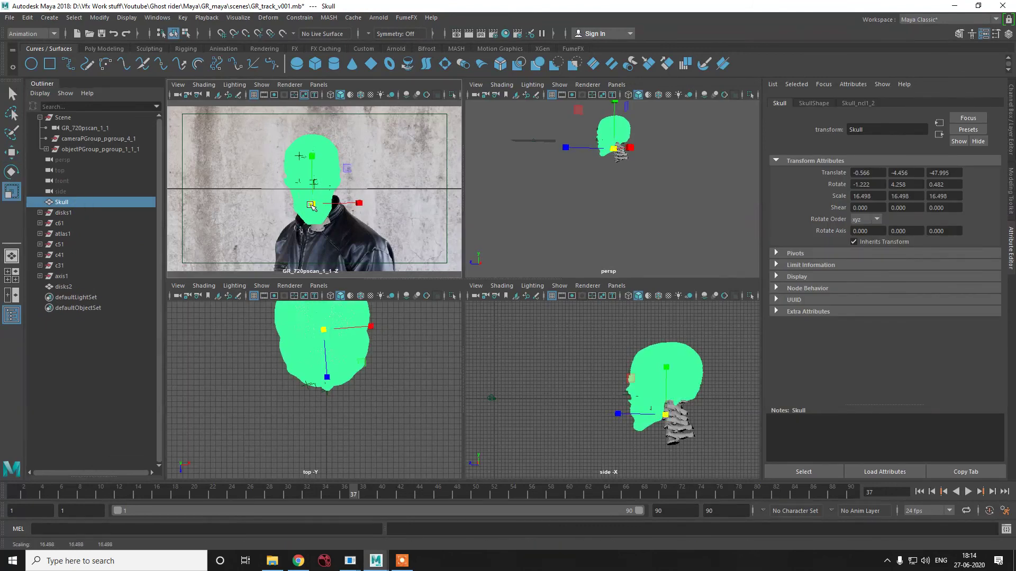
{"action": "left_click", "coordinate": [390, 233]}
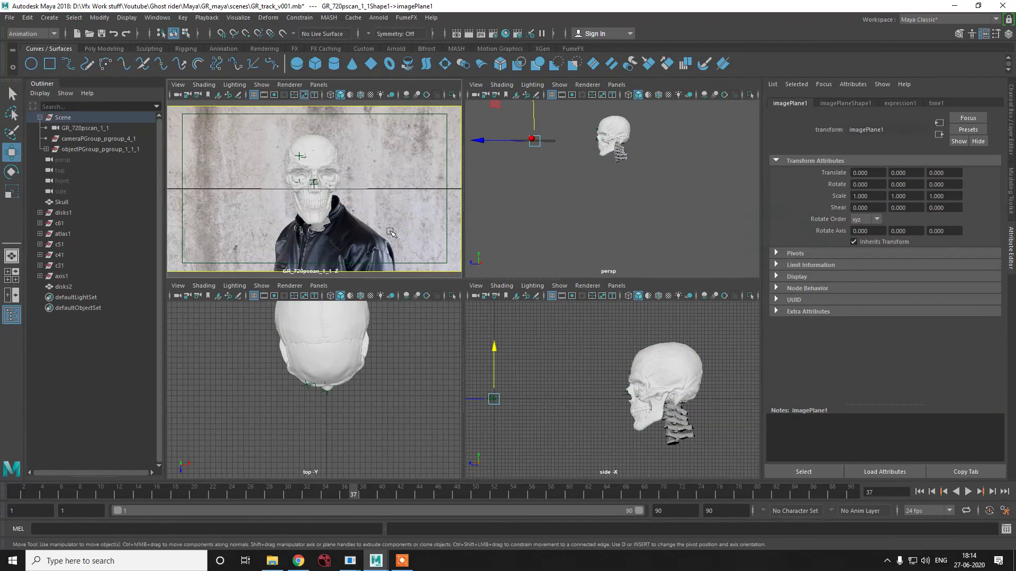
Step: Parent-constrain the rescaled Skull to objectPGroup_pgroup_1_1_1 at frame 37 and deselect it
{"action": "left_click", "coordinate": [327, 220]}
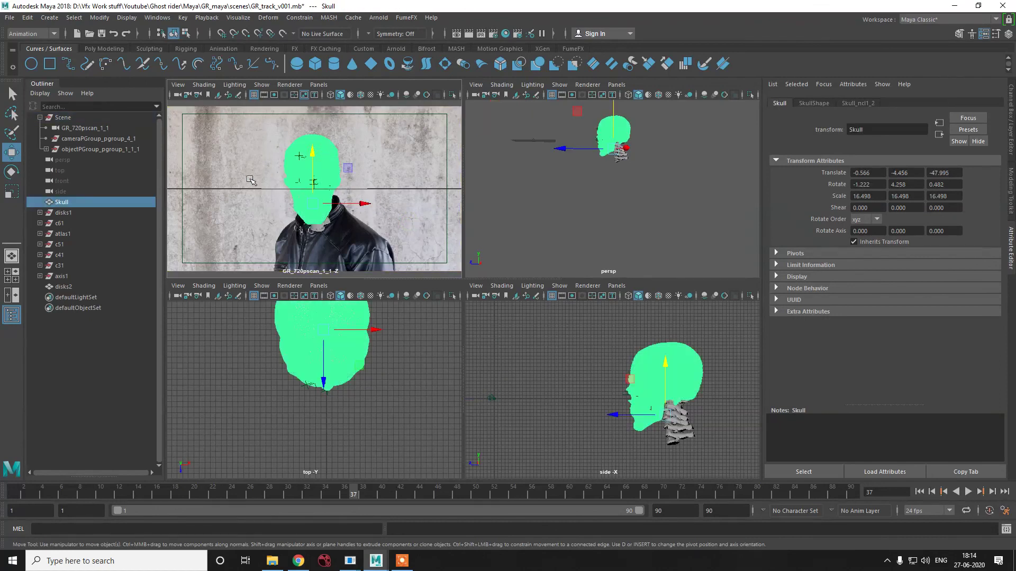
{"action": "left_click", "coordinate": [105, 149]}
{"action": "left_click", "coordinate": [68, 205], "text": "ctrl"}
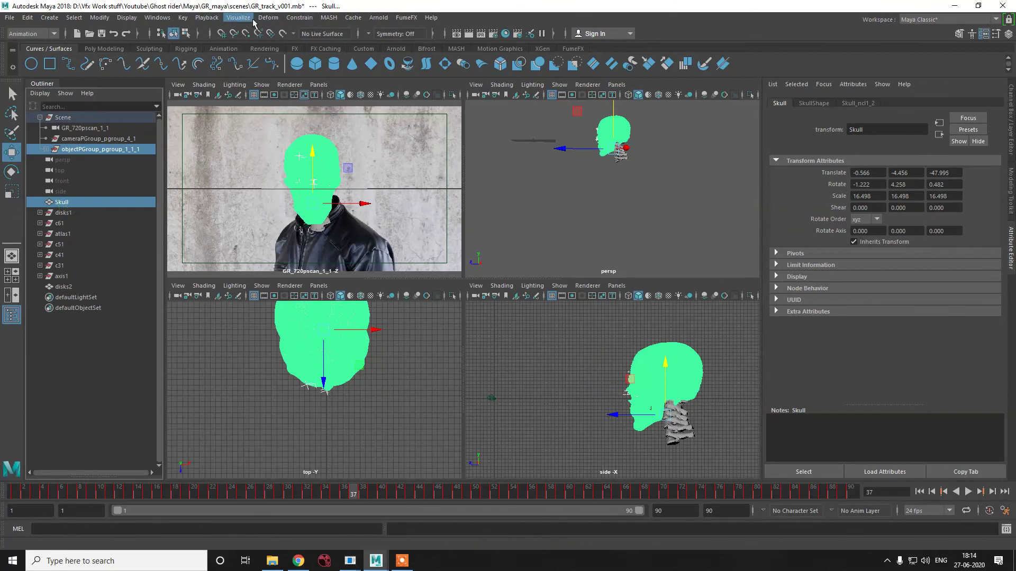
{"action": "left_click", "coordinate": [291, 17]}
{"action": "left_click", "coordinate": [302, 44]}
{"action": "left_click", "coordinate": [423, 182]}
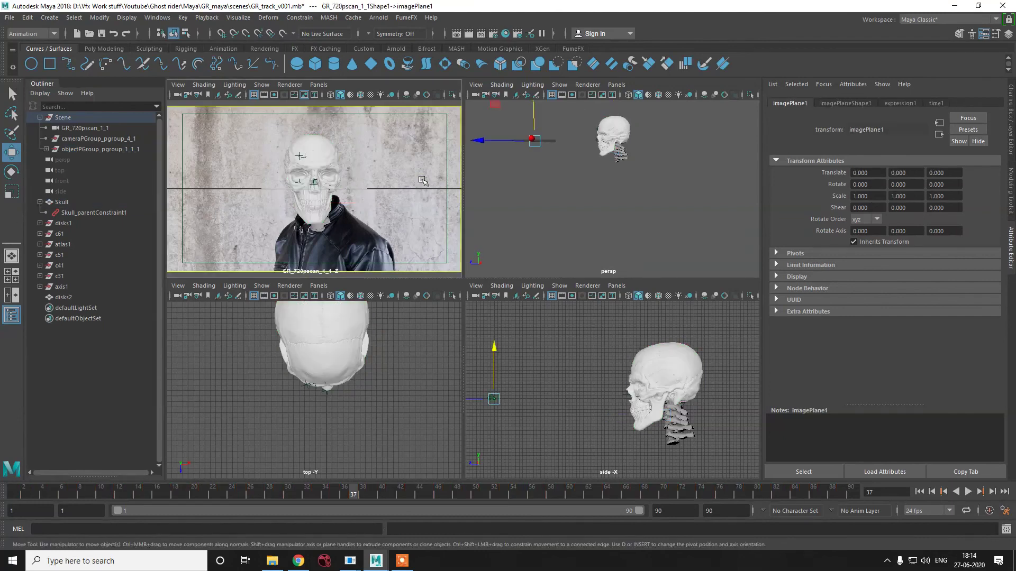
Step: Play and scrub the shot to check how the rescaled skull follows the head motion over the plate
{"action": "left_click", "coordinate": [967, 491]}
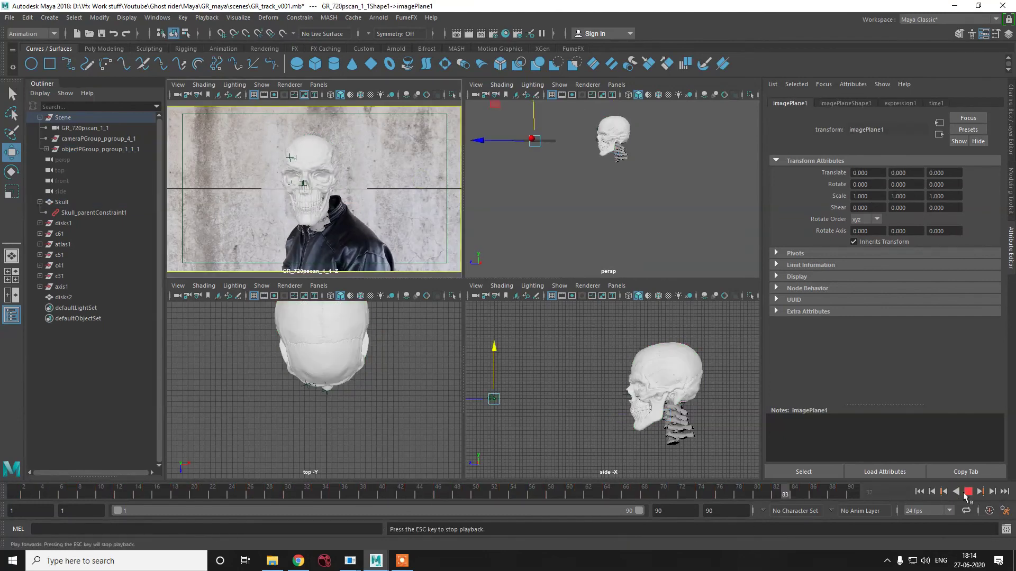
{"action": "left_click", "coordinate": [964, 494]}
{"action": "left_click_drag", "start_coordinate": [134, 491], "coordinate": [15, 491]}
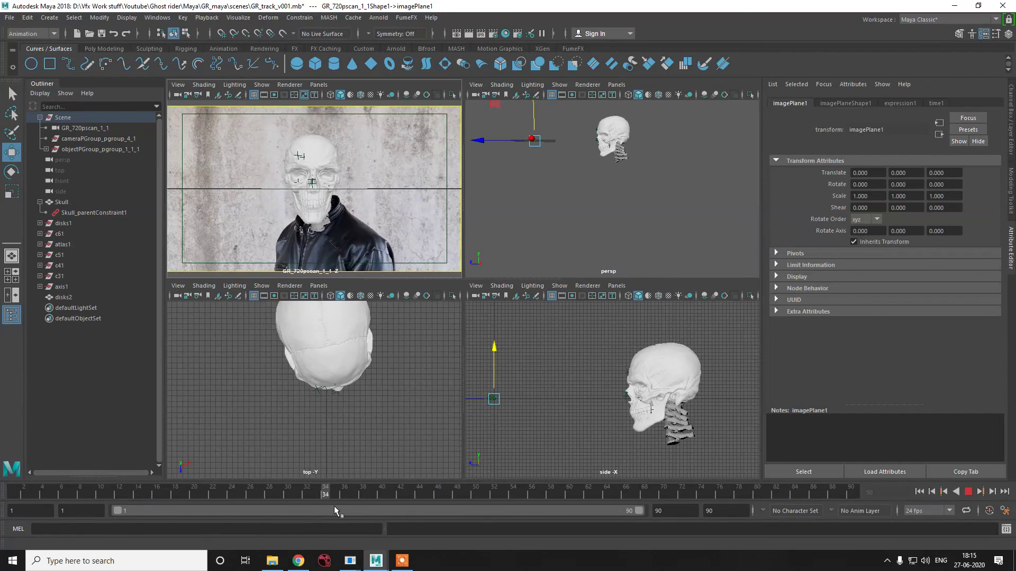
{"action": "key", "text": "Escape"}
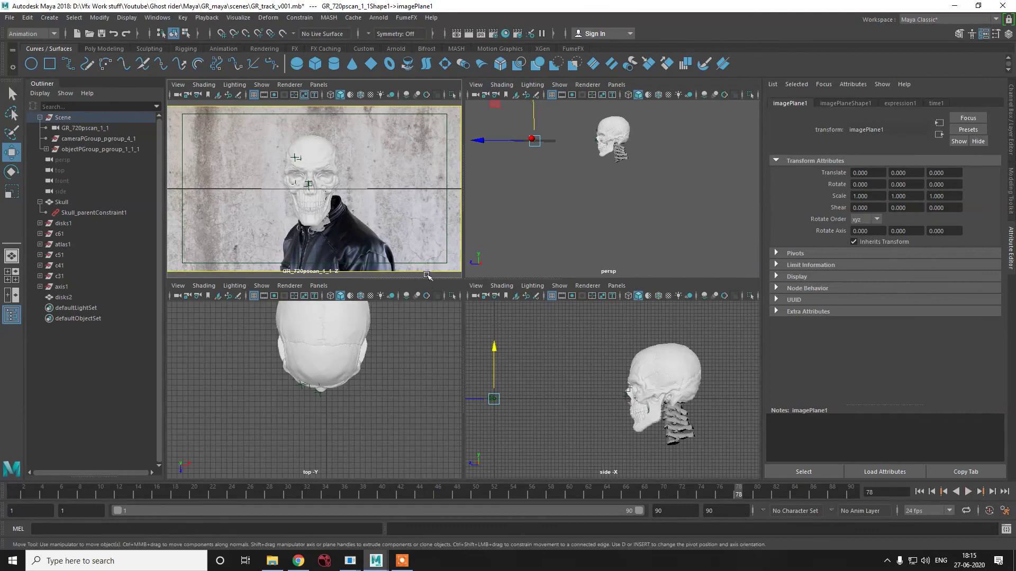
{"action": "left_click", "coordinate": [967, 492]}
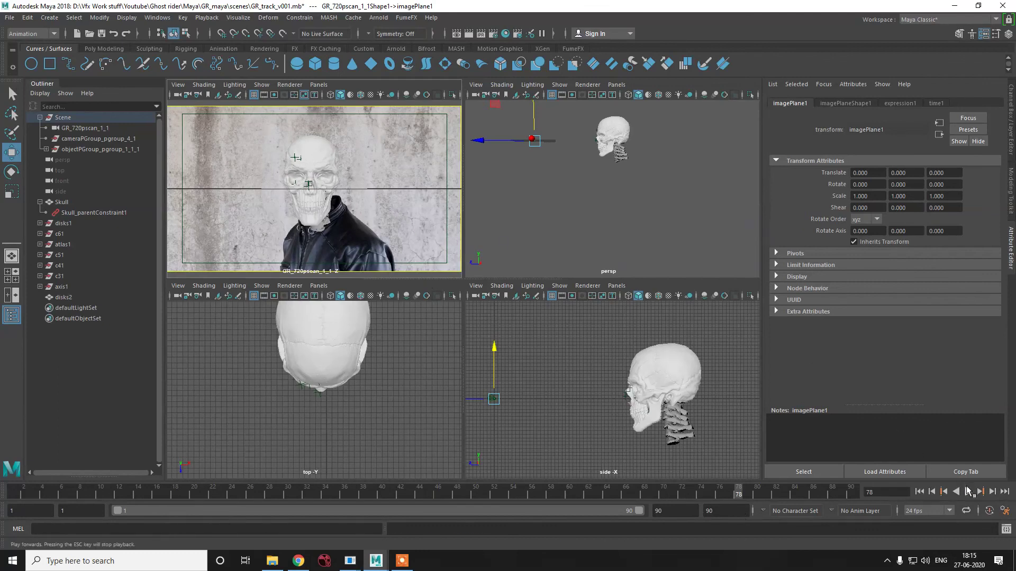